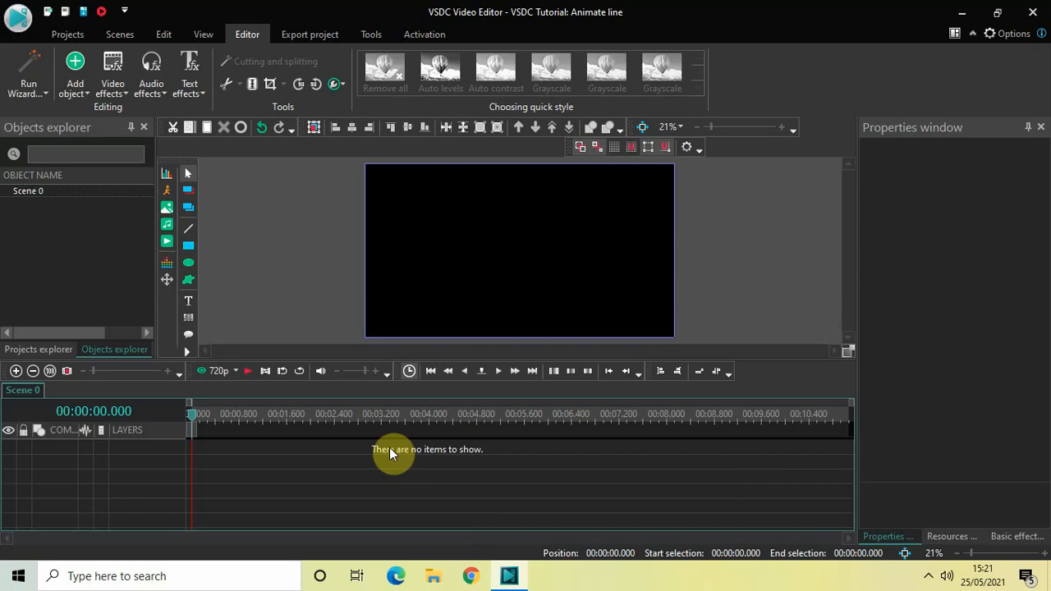
- Add a line object at the cursor position and draw it vertically near the scene's left side, from about (205, 167) to (205, 890)
{"action": "left_click", "coordinate": [78, 87]}
{"action": "left_click", "coordinate": [104, 166]}
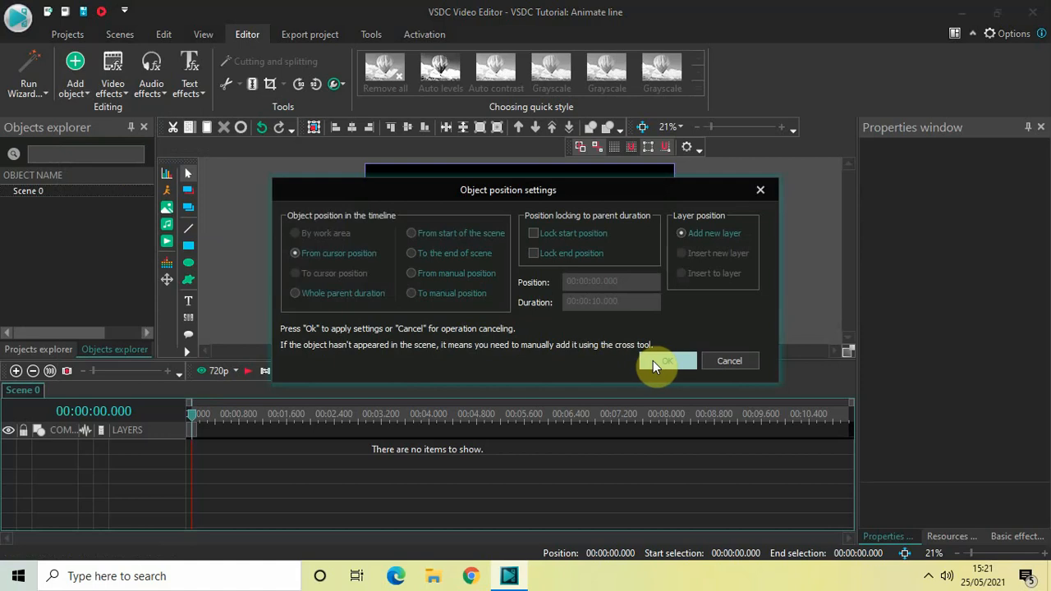
{"action": "left_click", "coordinate": [657, 360]}
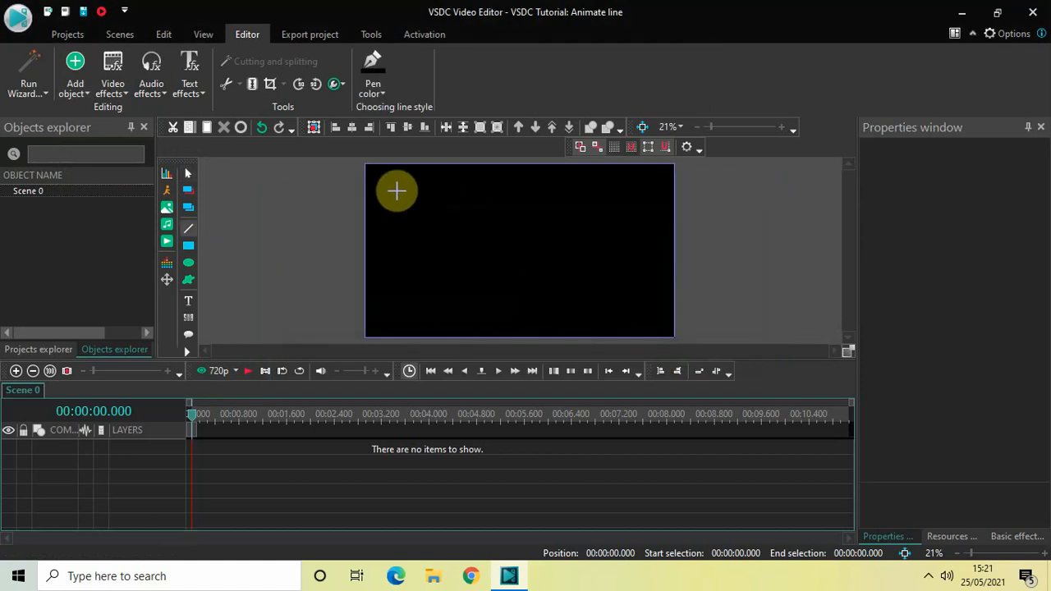
{"action": "left_click_drag", "start_coordinate": [398, 190], "coordinate": [398, 308]}
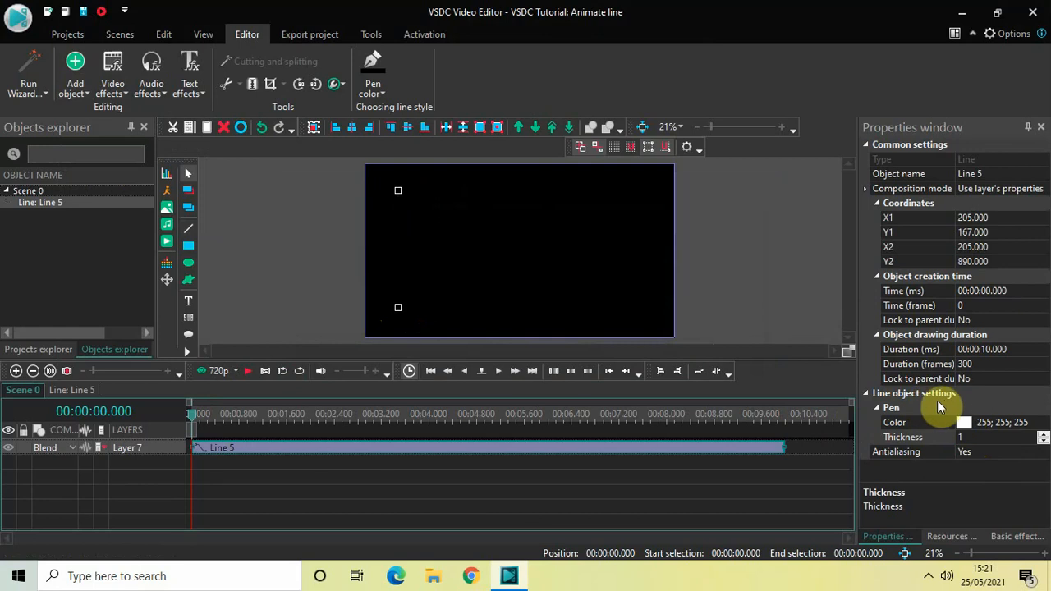
- Set the vertical line's pen thickness to 20
{"action": "left_click", "coordinate": [977, 437]}
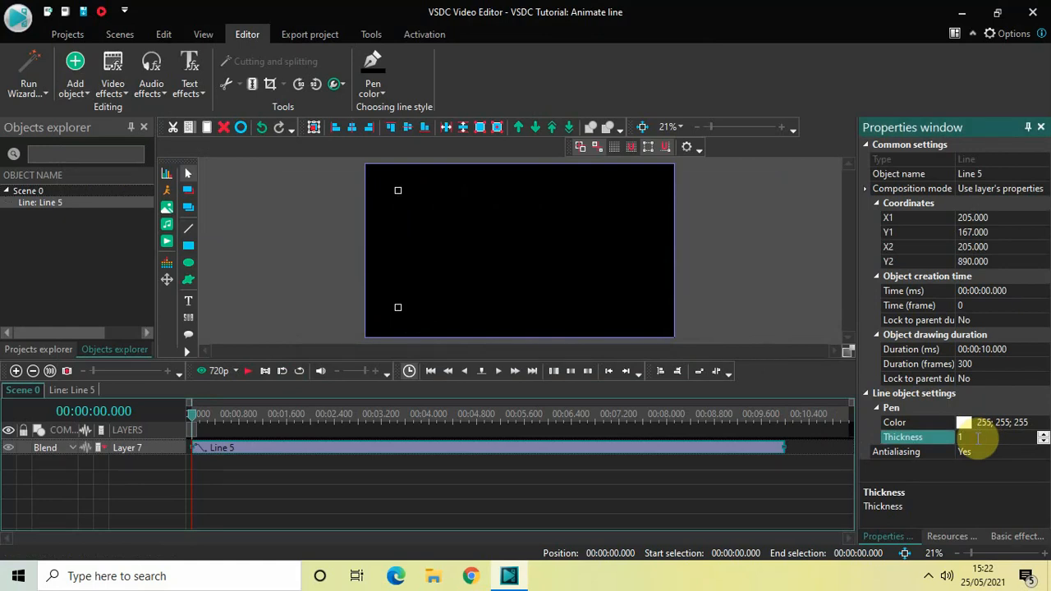
{"action": "key", "text": "BackSpace"}
{"action": "type", "text": "20"}
{"action": "key", "text": "Return"}
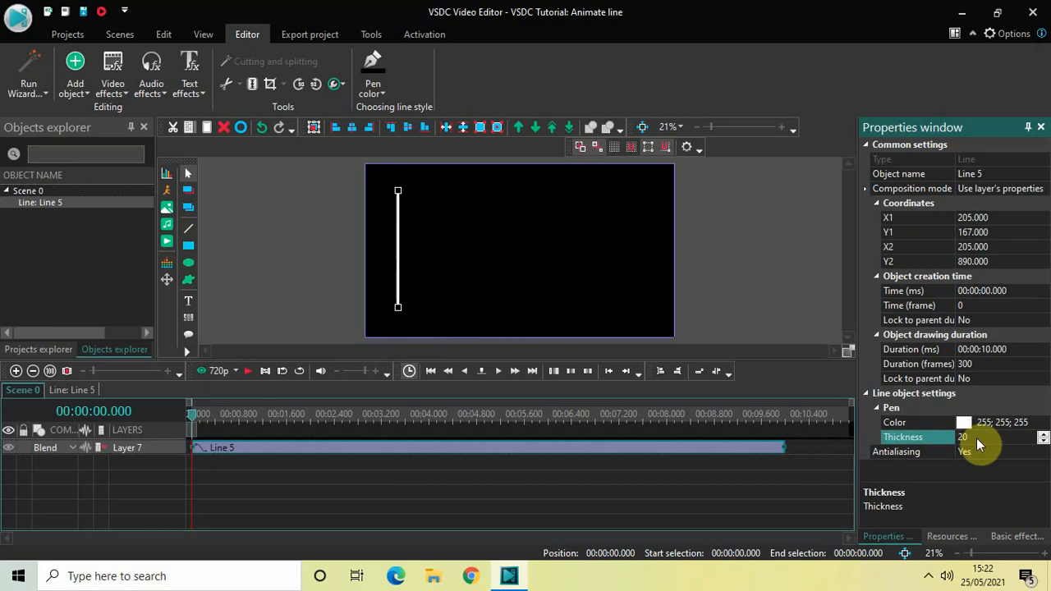
{"action": "left_click", "coordinate": [766, 266]}
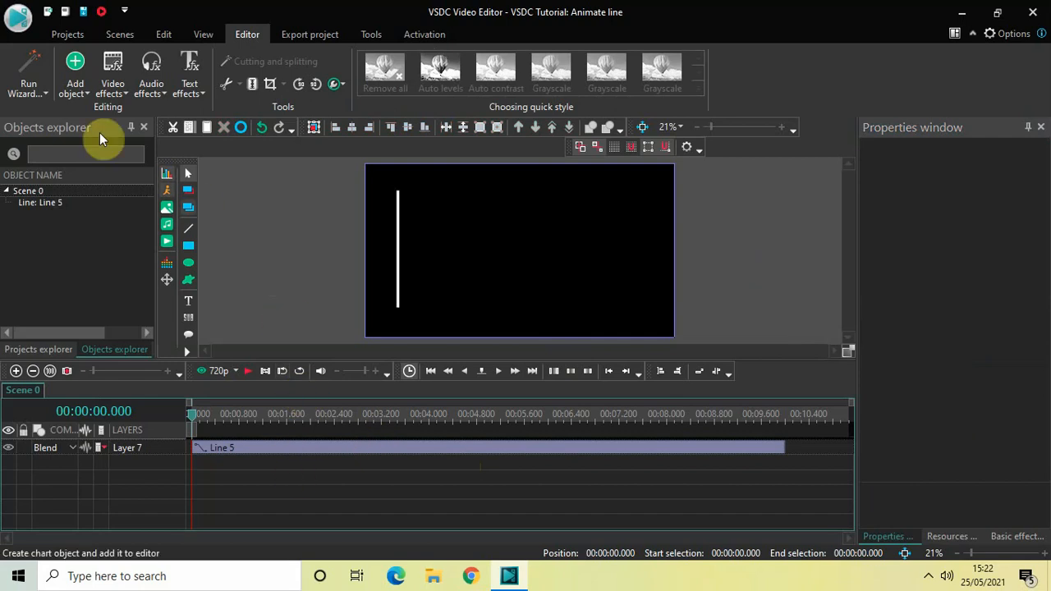
- Add a second line running horizontally right from the vertical line's lower end, from about (205, 890) to (781, 890)
{"action": "left_click", "coordinate": [75, 80]}
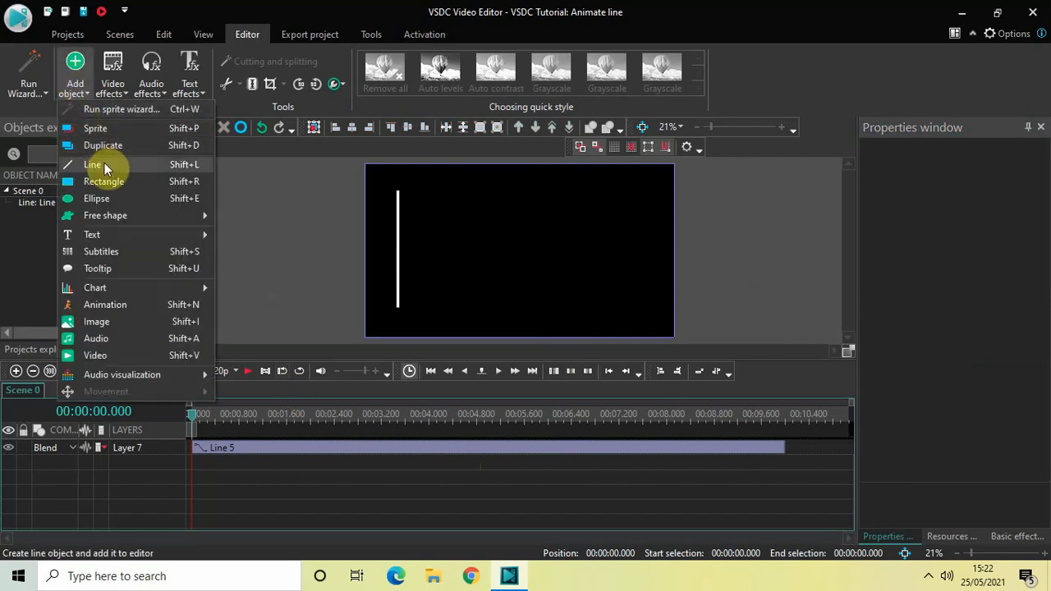
{"action": "left_click", "coordinate": [104, 162]}
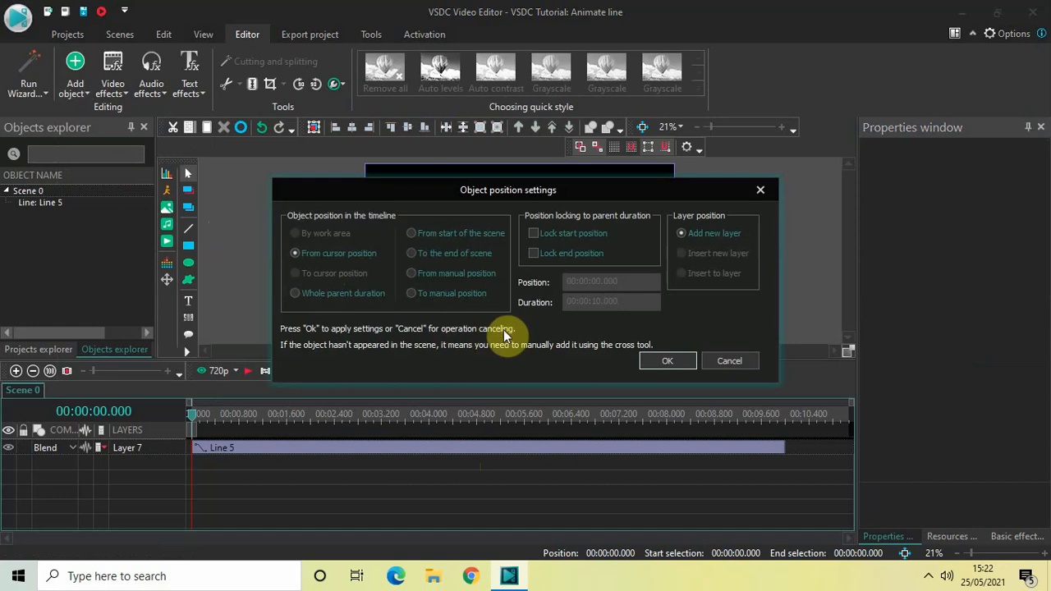
{"action": "left_click", "coordinate": [668, 362]}
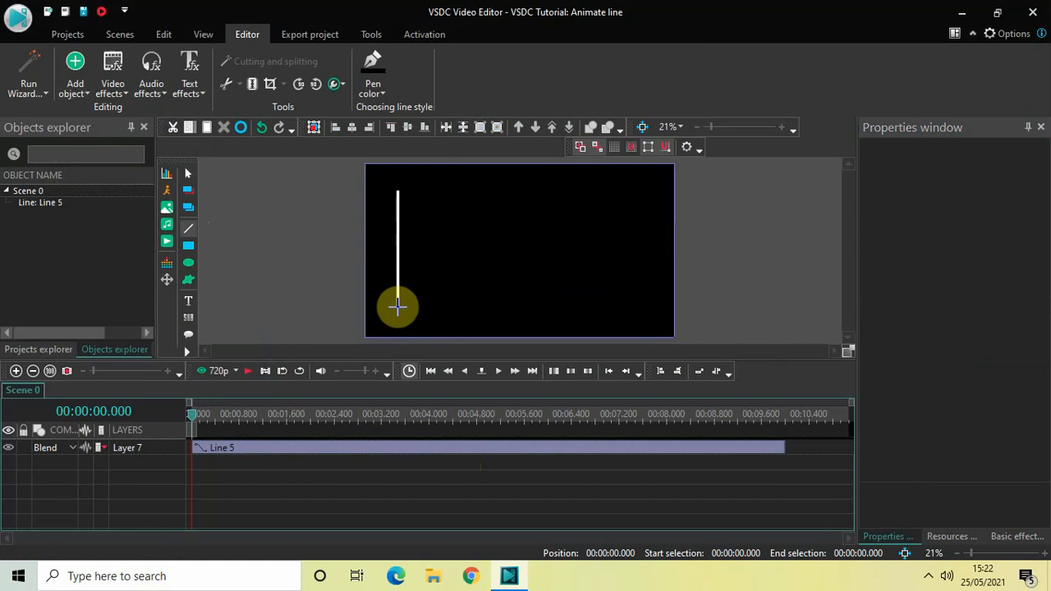
{"action": "mouse_move", "coordinate": [397, 306]}
{"action": "left_mouse_down"}
{"action": "mouse_move", "coordinate": [514, 307]}
{"action": "mouse_move", "coordinate": [470, 309]}
{"action": "mouse_move", "coordinate": [492, 306]}
{"action": "left_mouse_up"}
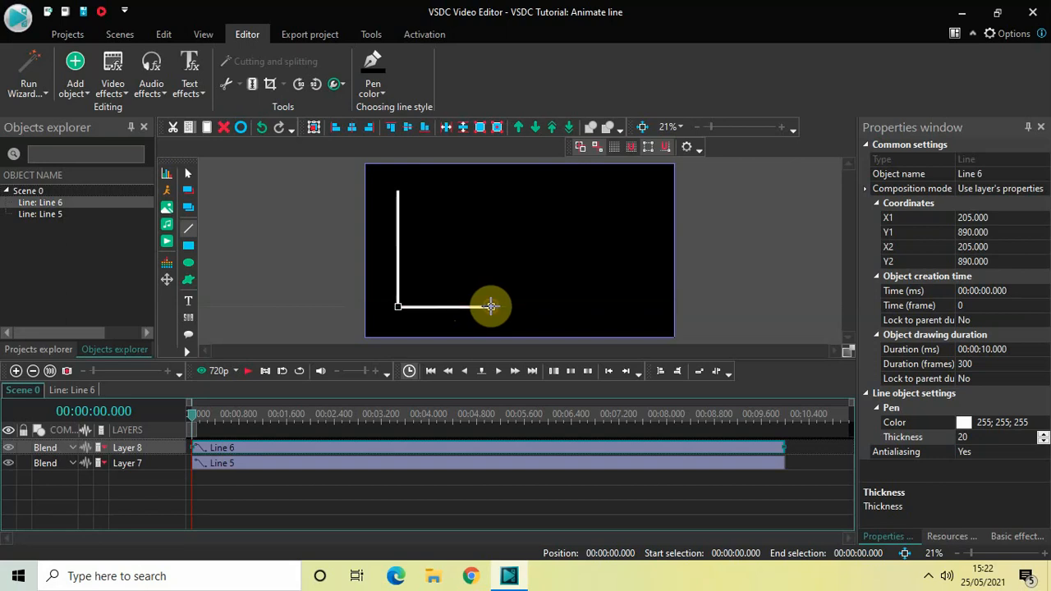
{"action": "left_click", "coordinate": [747, 261]}
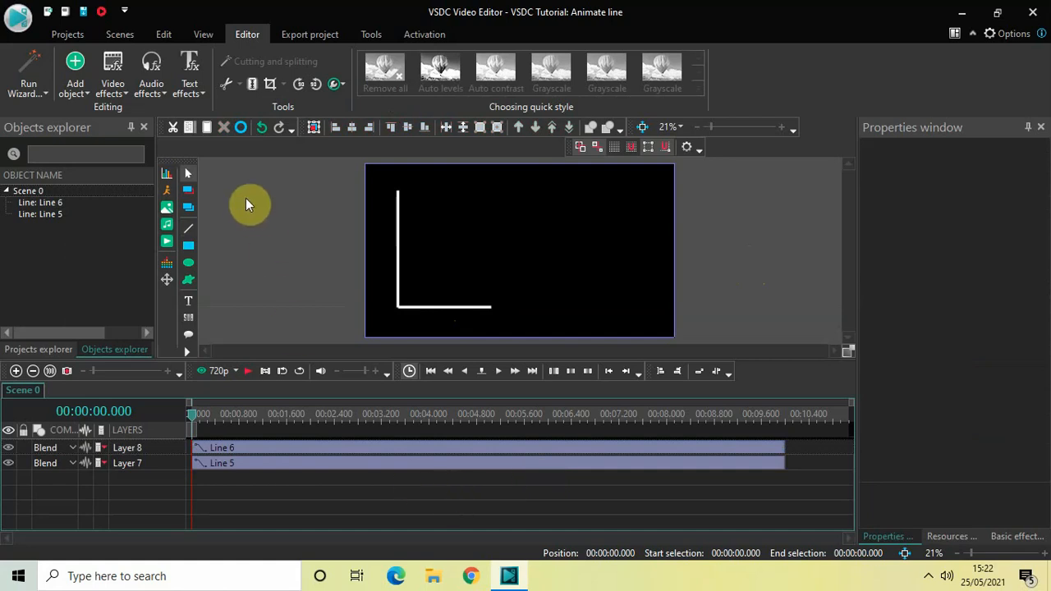
- Add a third line going up from the horizontal line's right end to about half the first line's height
{"action": "left_click", "coordinate": [79, 85]}
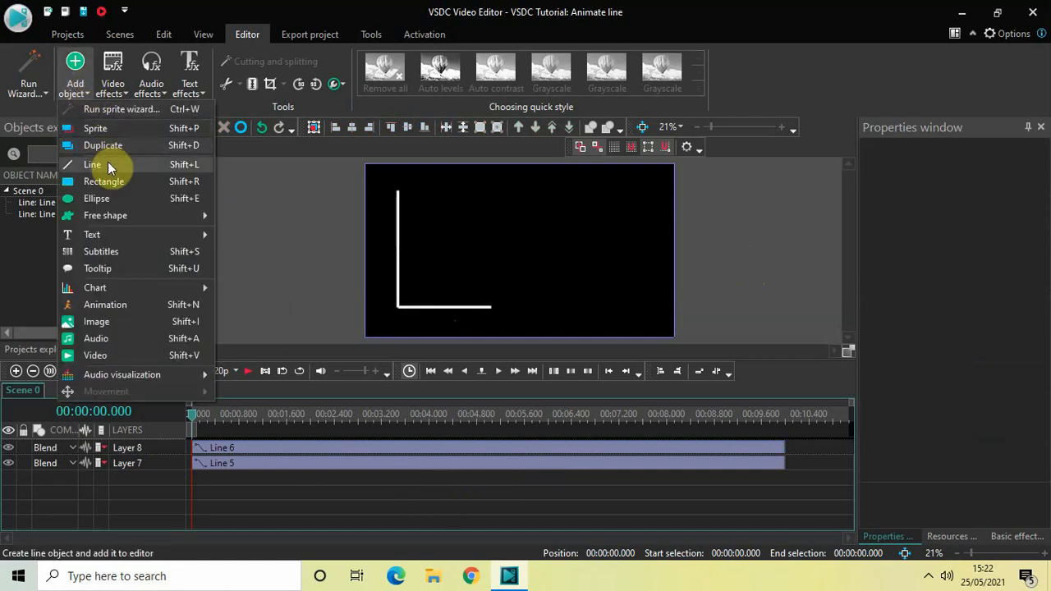
{"action": "left_click", "coordinate": [108, 163]}
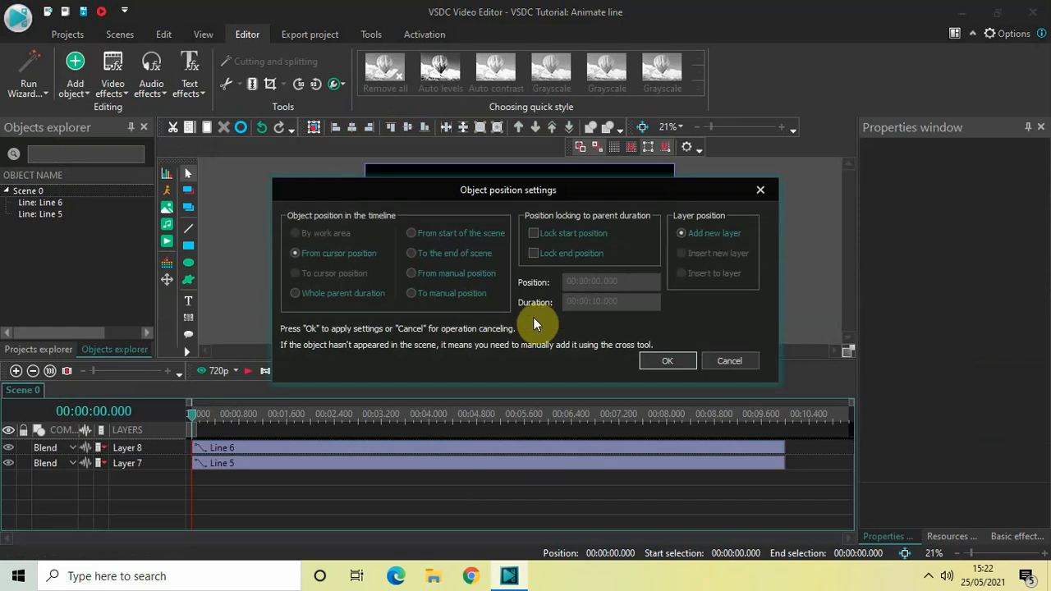
{"action": "left_click", "coordinate": [666, 360]}
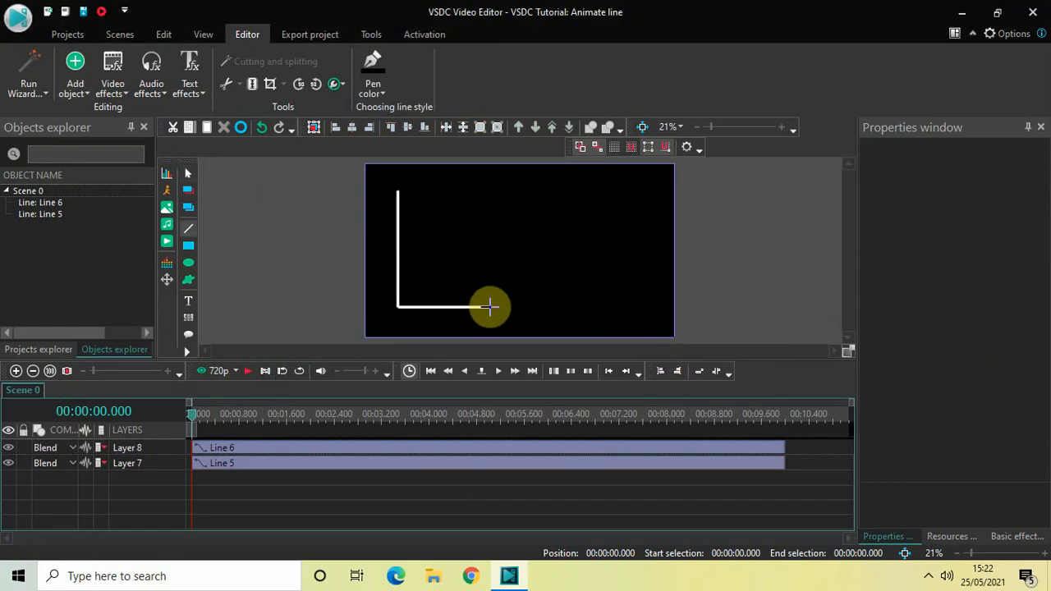
{"action": "left_click_drag", "start_coordinate": [489, 307], "coordinate": [491, 249]}
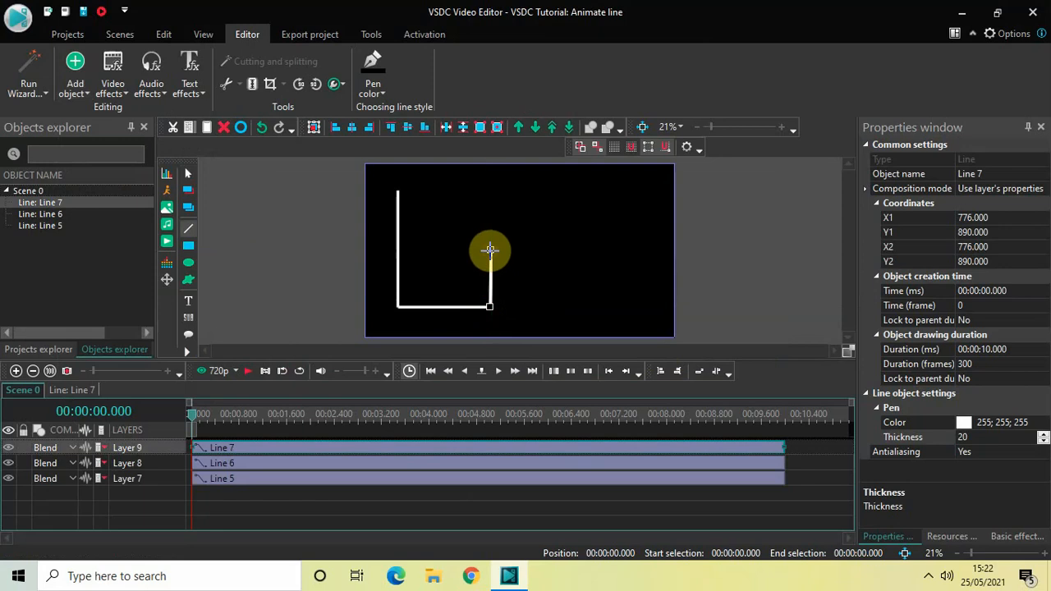
{"action": "left_click", "coordinate": [758, 262]}
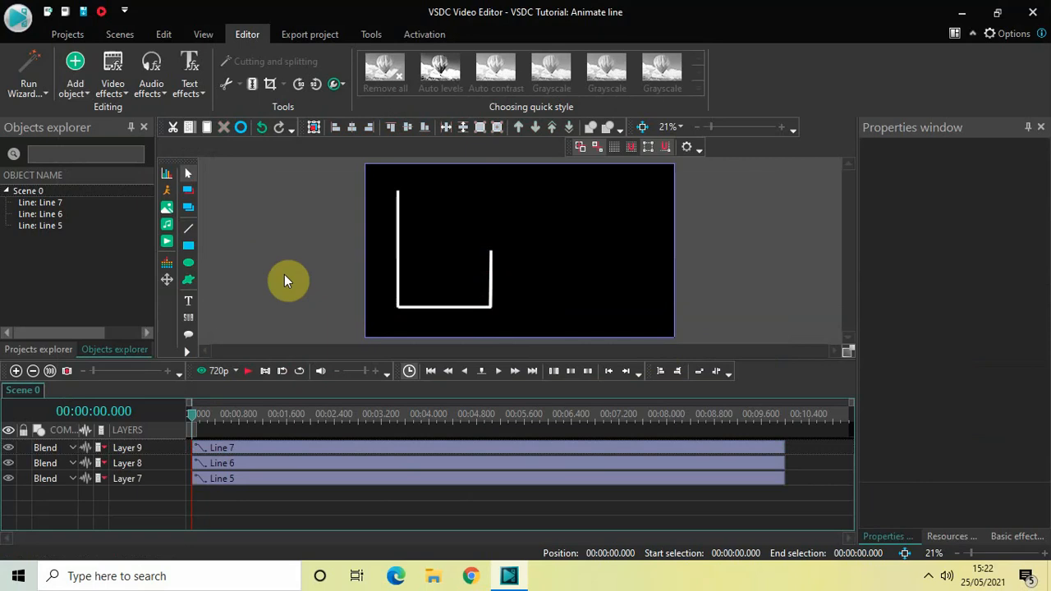
- Add a fourth line running horizontally right from the upper end of the third line
{"action": "left_click", "coordinate": [69, 86]}
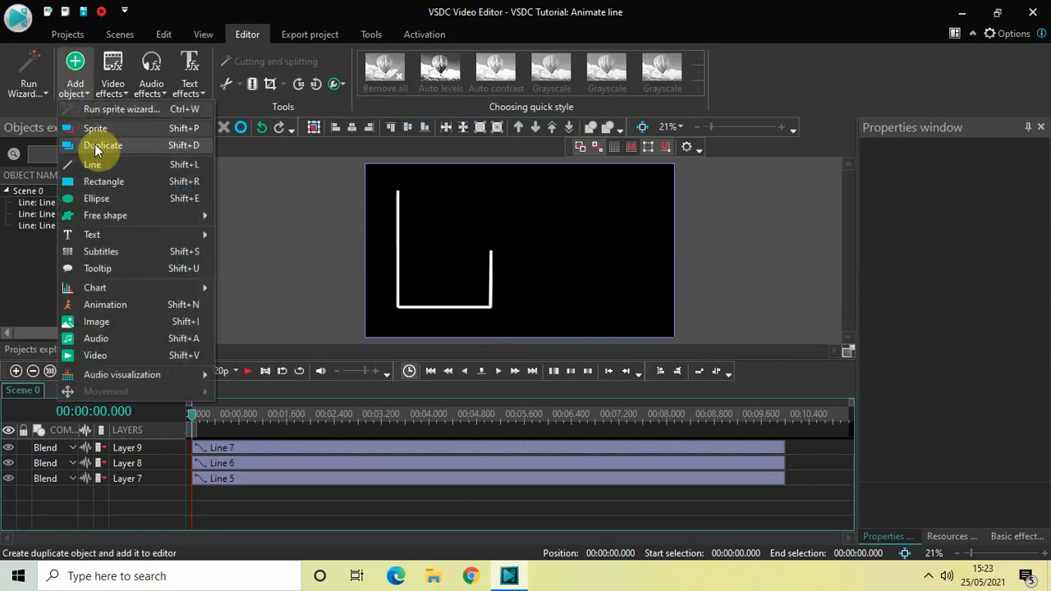
{"action": "left_click", "coordinate": [104, 164]}
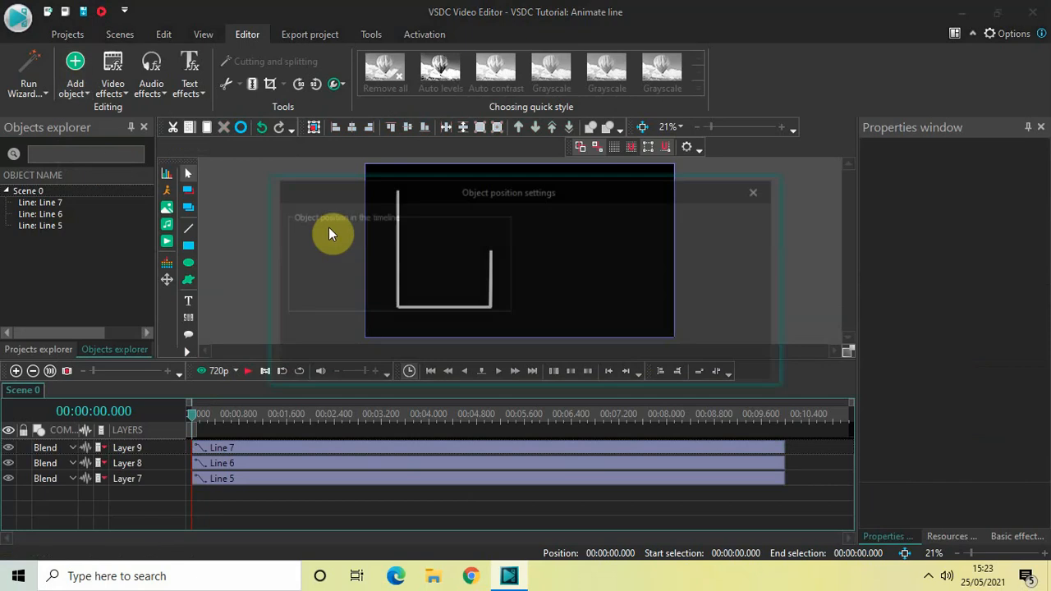
{"action": "left_click", "coordinate": [662, 360]}
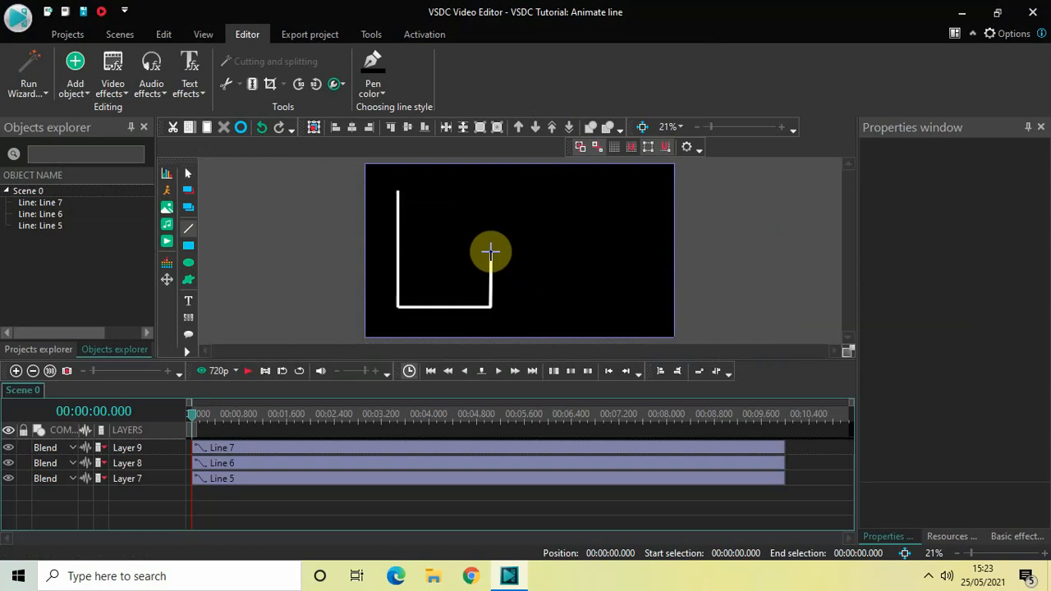
{"action": "left_click", "coordinate": [491, 252]}
{"action": "left_click_drag", "start_coordinate": [490, 252], "coordinate": [556, 252]}
{"action": "left_click", "coordinate": [763, 267]}
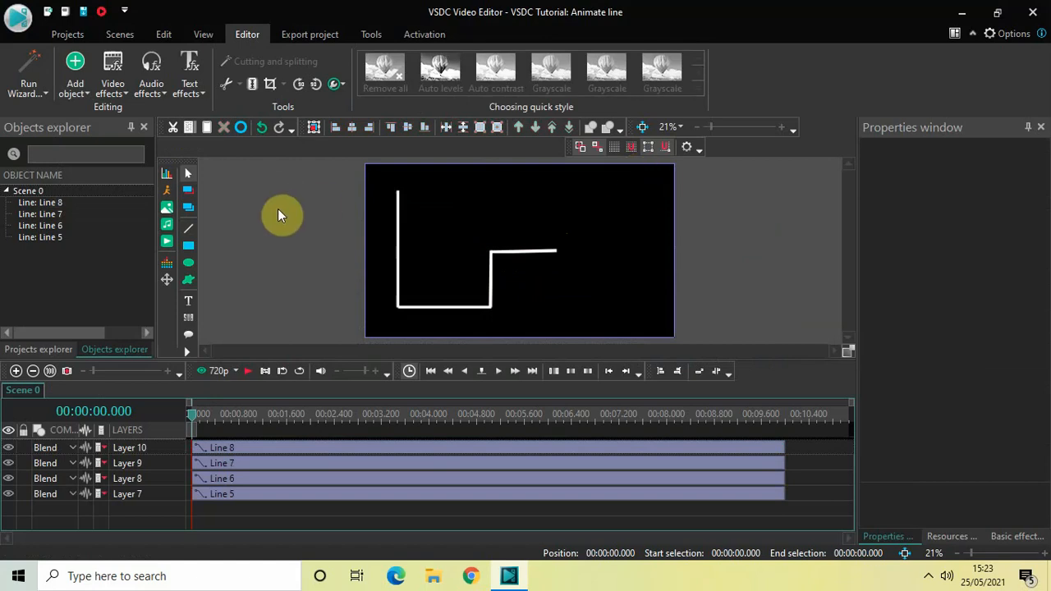
- Add a short fifth line going down from the fourth line's right end, from about (1181, 543) to (1186, 657)
{"action": "left_click", "coordinate": [74, 87]}
{"action": "left_click", "coordinate": [94, 164]}
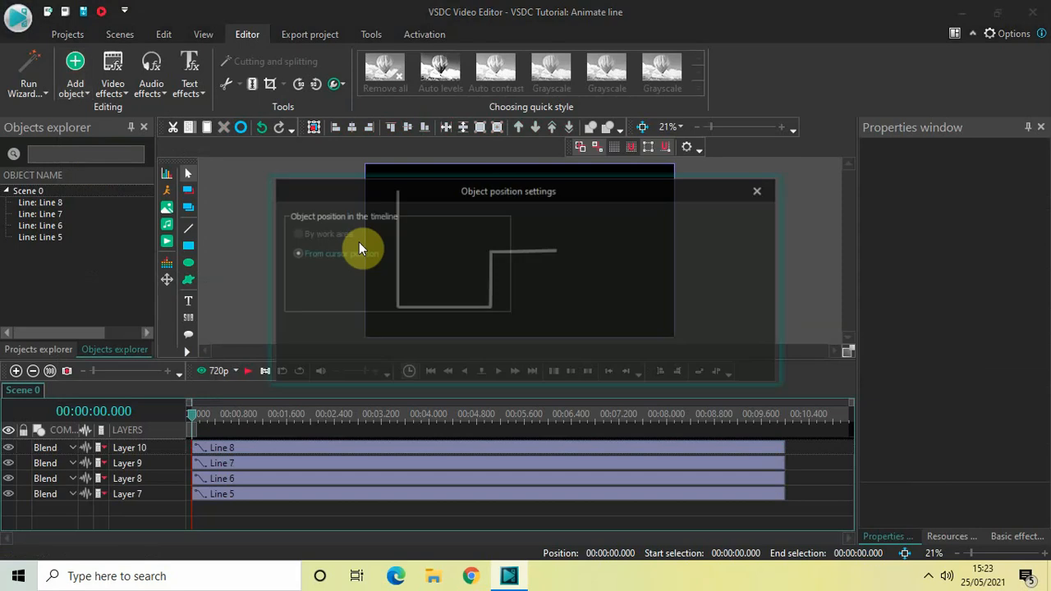
{"action": "left_click", "coordinate": [677, 359]}
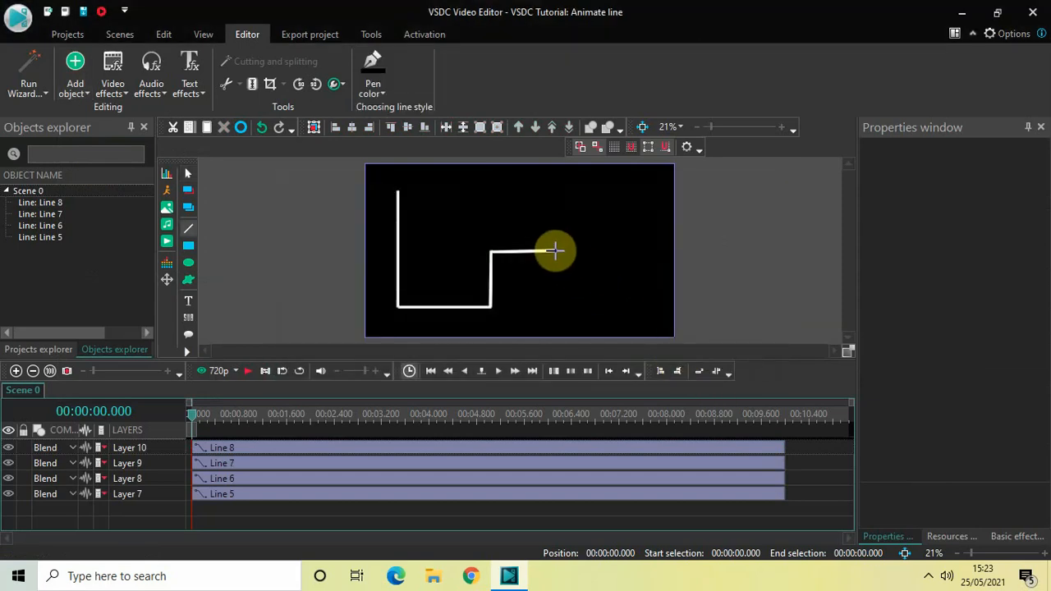
{"action": "left_click_drag", "start_coordinate": [555, 250], "coordinate": [557, 269]}
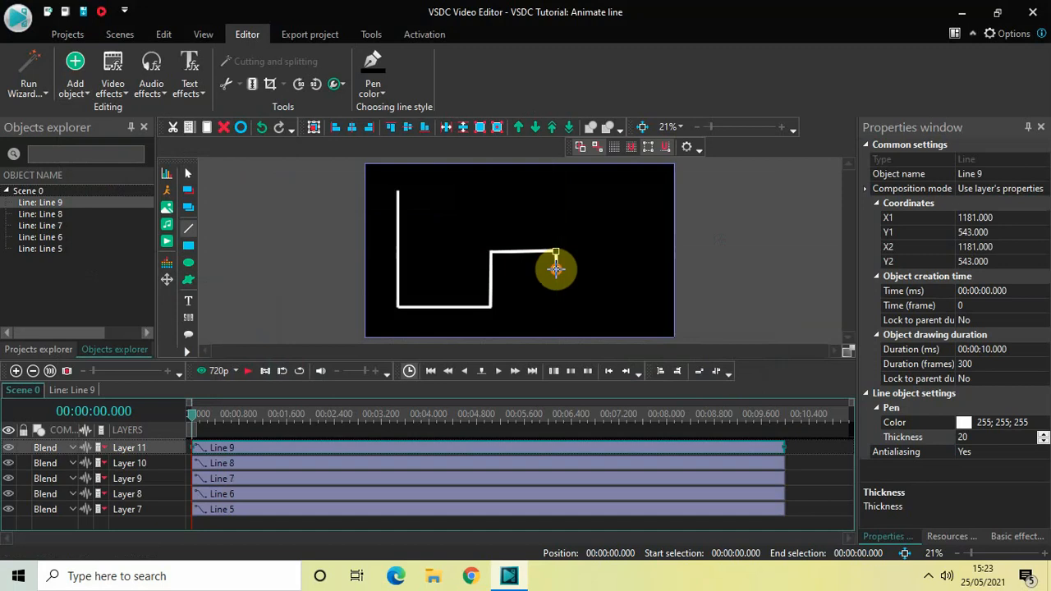
{"action": "left_click", "coordinate": [757, 276]}
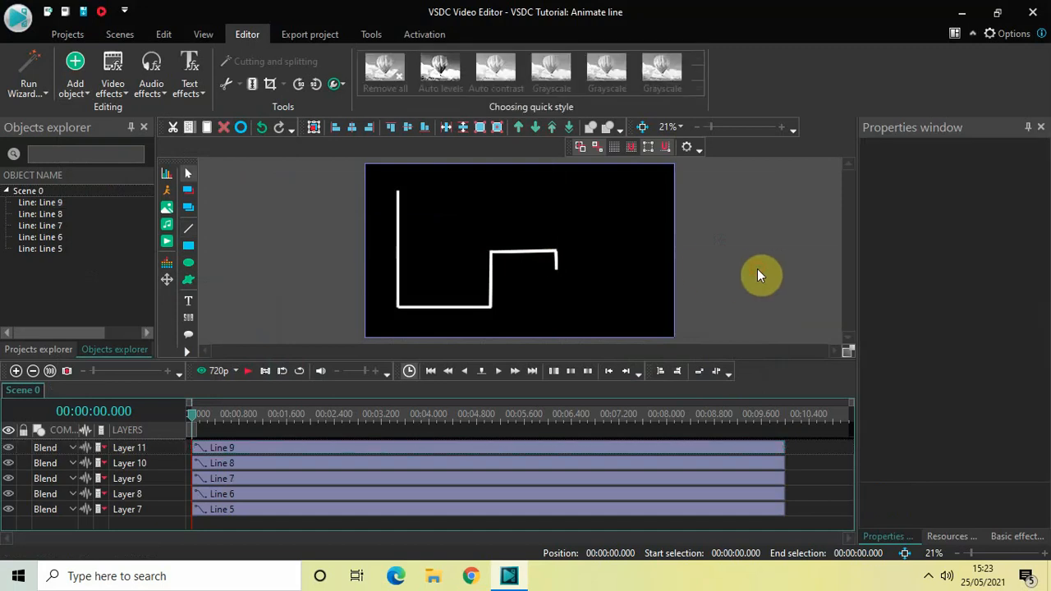
- Nudge the short fifth line to about (1181, 540)–(1186, 654) so it meets the end of the fourth line
{"action": "left_click", "coordinate": [557, 261]}
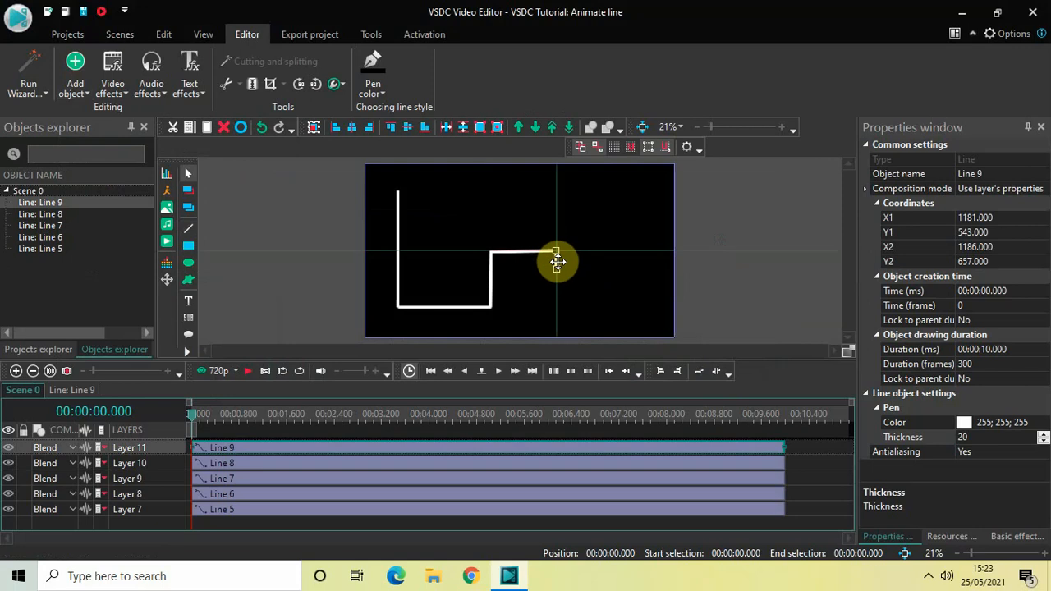
{"action": "mouse_move", "coordinate": [558, 262]}
{"action": "left_mouse_down"}
{"action": "mouse_move", "coordinate": [785, 271]}
{"action": "mouse_move", "coordinate": [559, 262]}
{"action": "left_mouse_up"}
{"action": "left_click", "coordinate": [762, 264]}
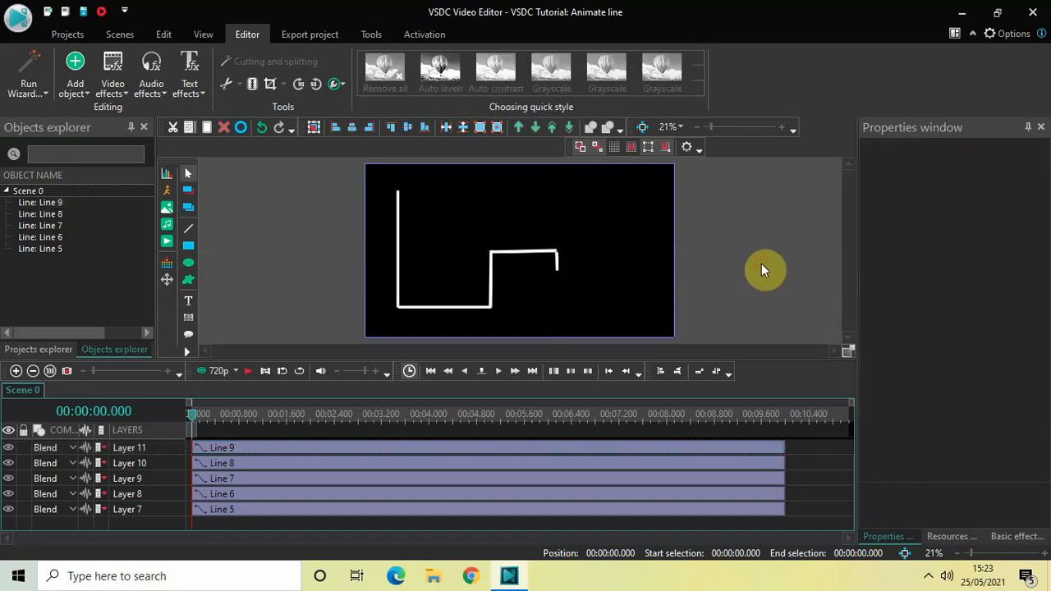
{"action": "mouse_move", "coordinate": [557, 262]}
{"action": "left_mouse_down"}
{"action": "mouse_move", "coordinate": [557, 249]}
{"action": "mouse_move", "coordinate": [557, 261]}
{"action": "left_mouse_up"}
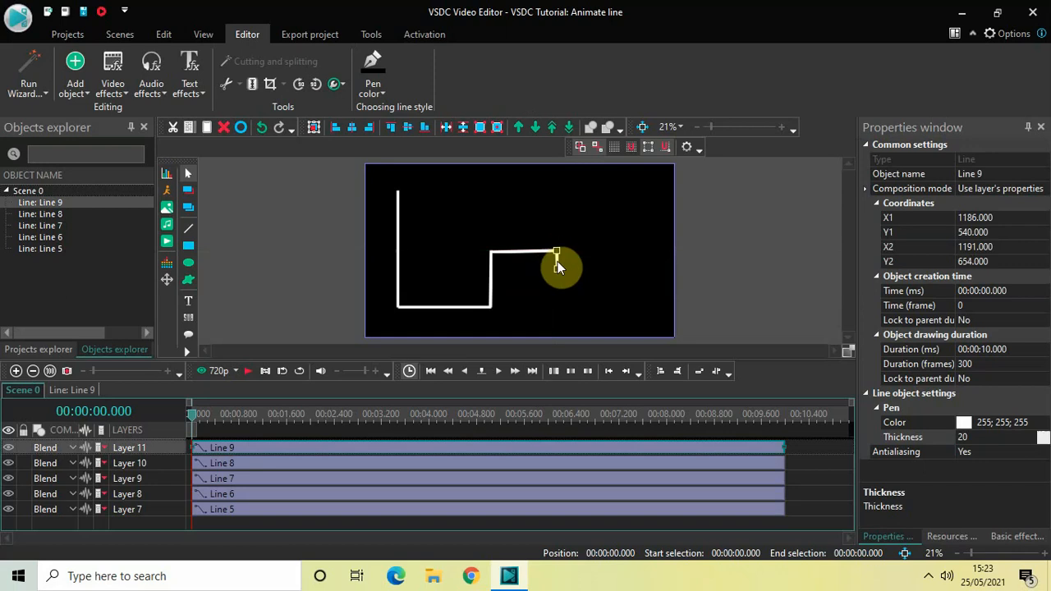
{"action": "left_click", "coordinate": [751, 247]}
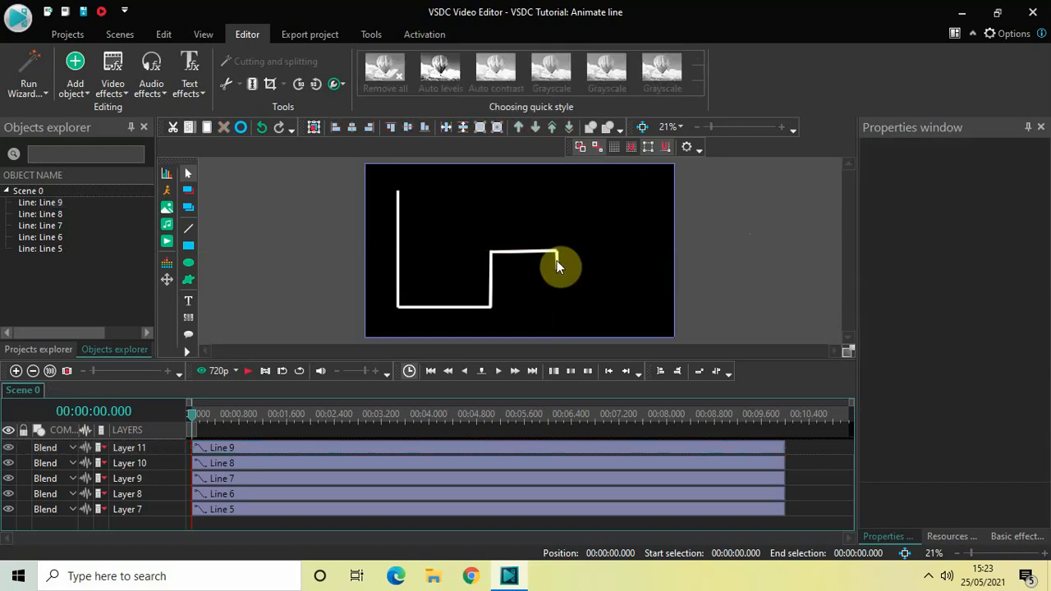
{"action": "mouse_move", "coordinate": [557, 260]}
{"action": "left_mouse_down"}
{"action": "mouse_move", "coordinate": [546, 259]}
{"action": "mouse_move", "coordinate": [556, 259]}
{"action": "left_mouse_up"}
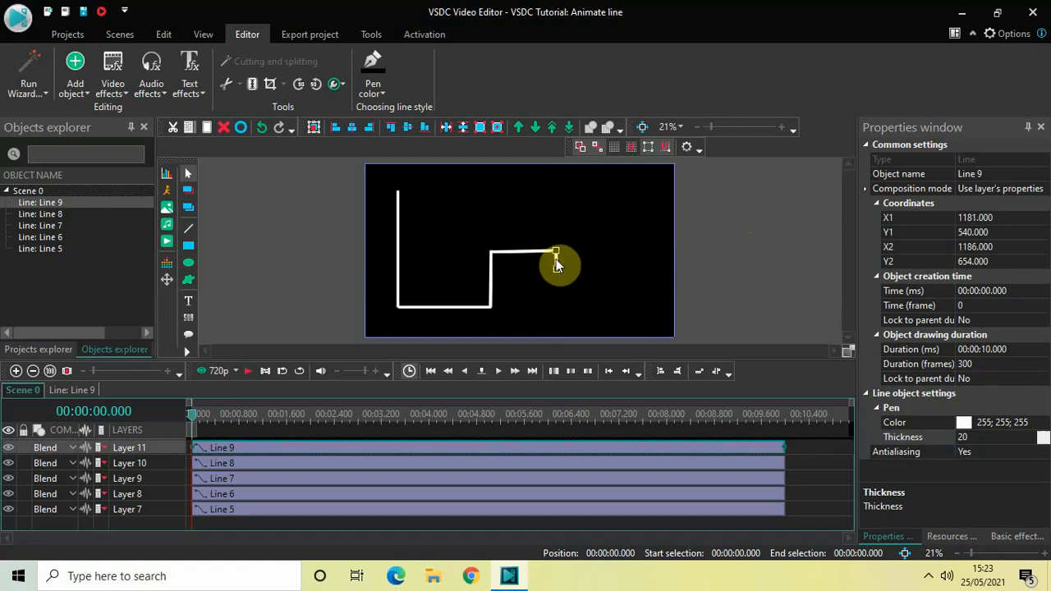
{"action": "left_click", "coordinate": [766, 240]}
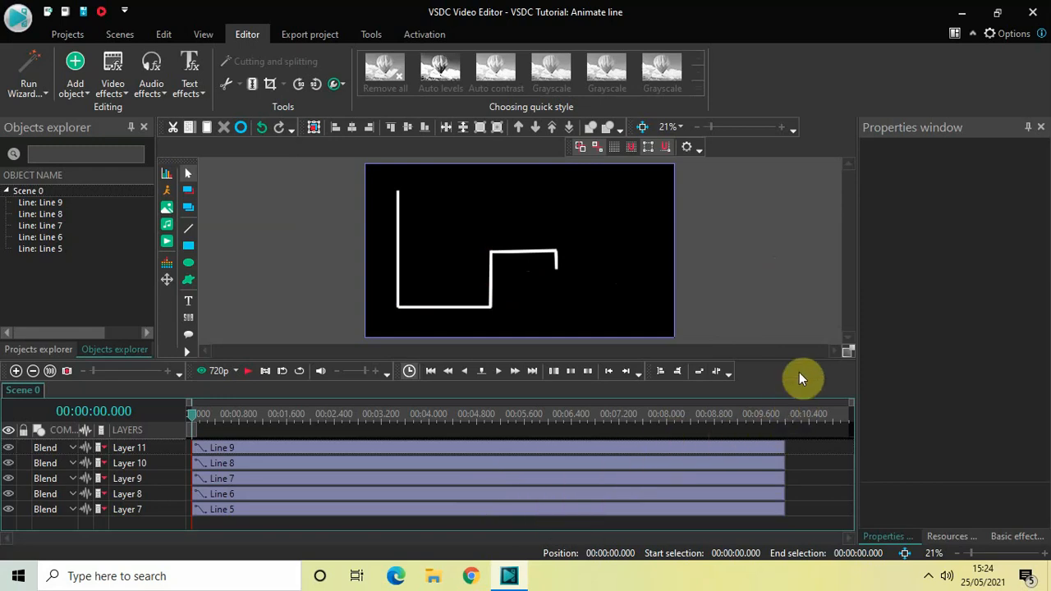
- Enlarge the timeline area and set Line 6's creation time to 00:00:01.000
{"action": "left_click_drag", "start_coordinate": [800, 359], "coordinate": [802, 271]}
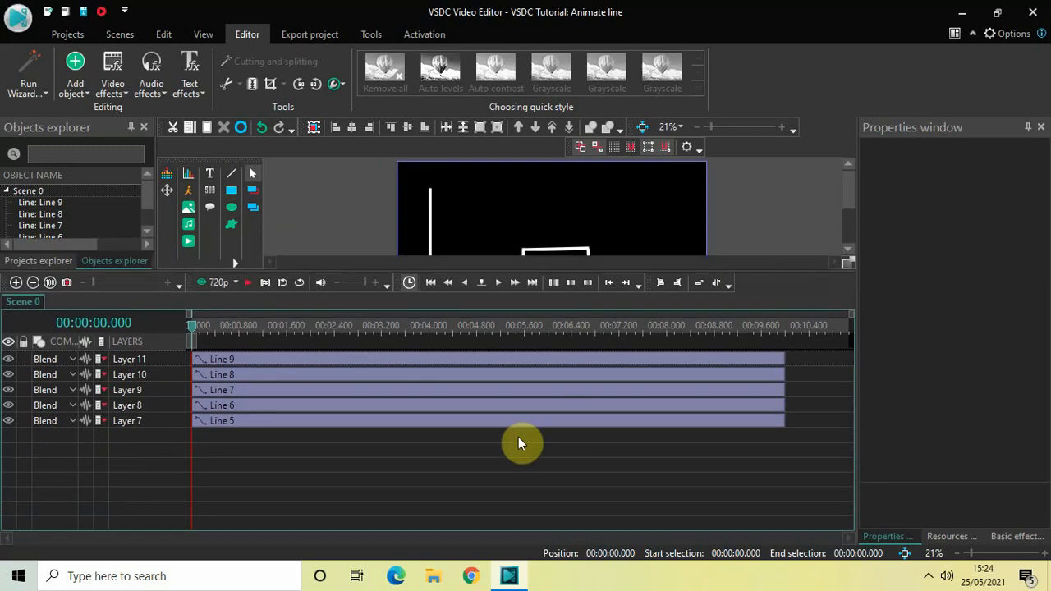
{"action": "left_click", "coordinate": [381, 427]}
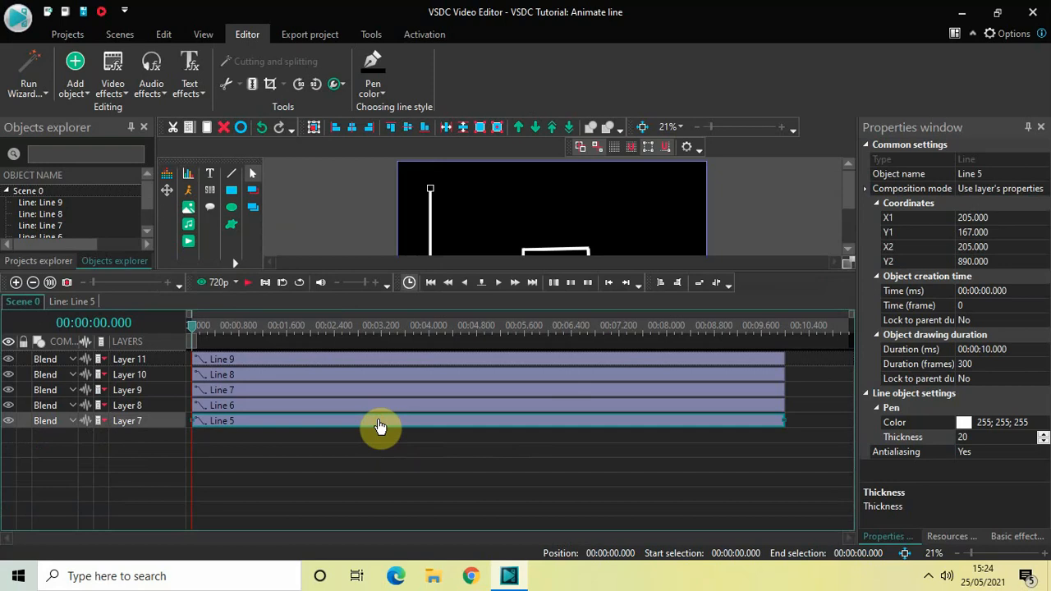
{"action": "left_click", "coordinate": [378, 407]}
{"action": "left_click_drag", "start_coordinate": [382, 408], "coordinate": [415, 406]}
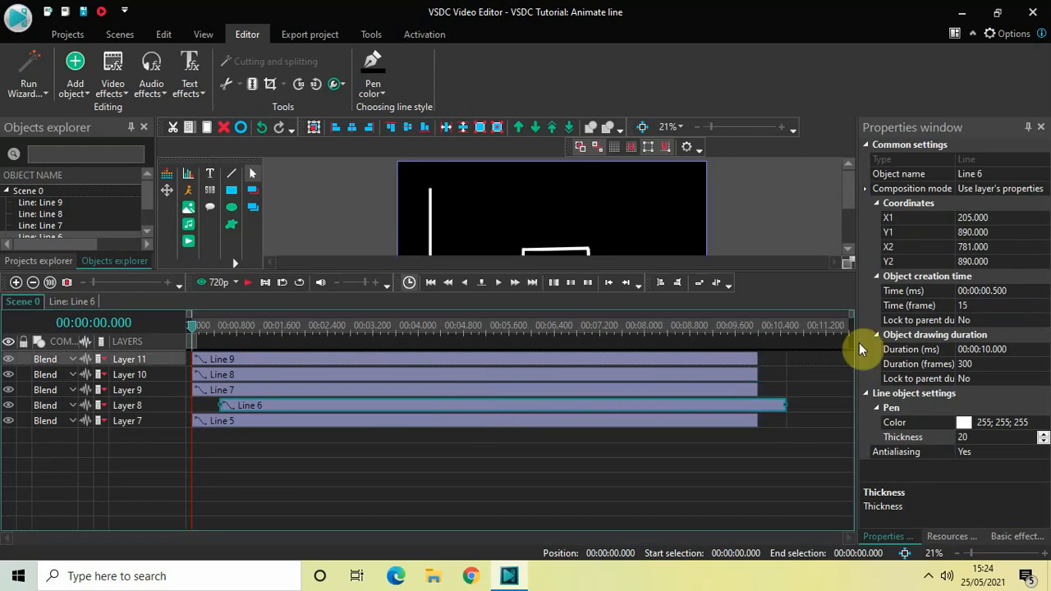
{"action": "left_click", "coordinate": [1018, 293]}
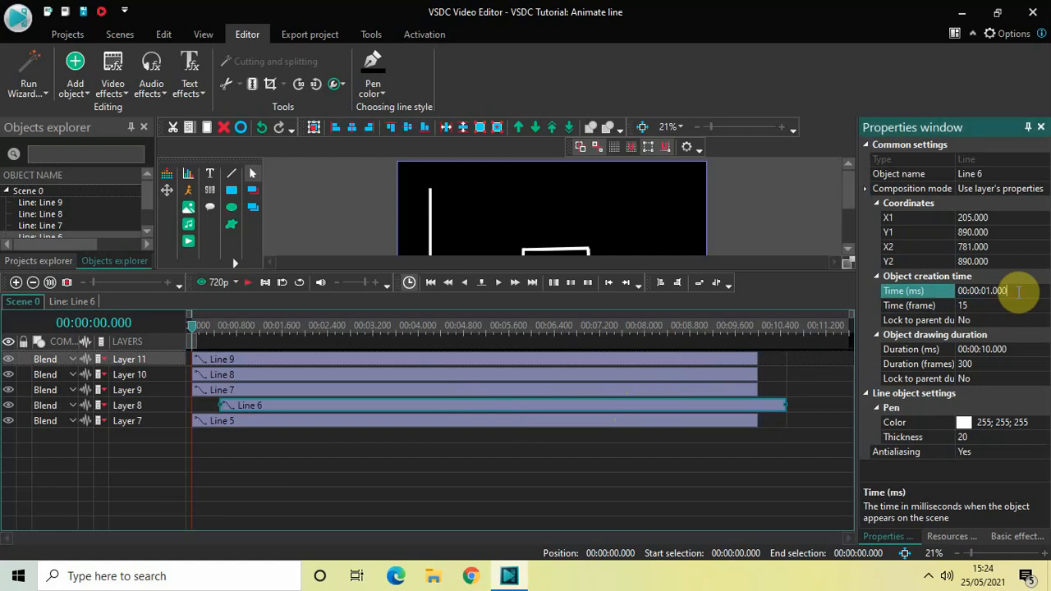
{"action": "key", "text": "Return"}
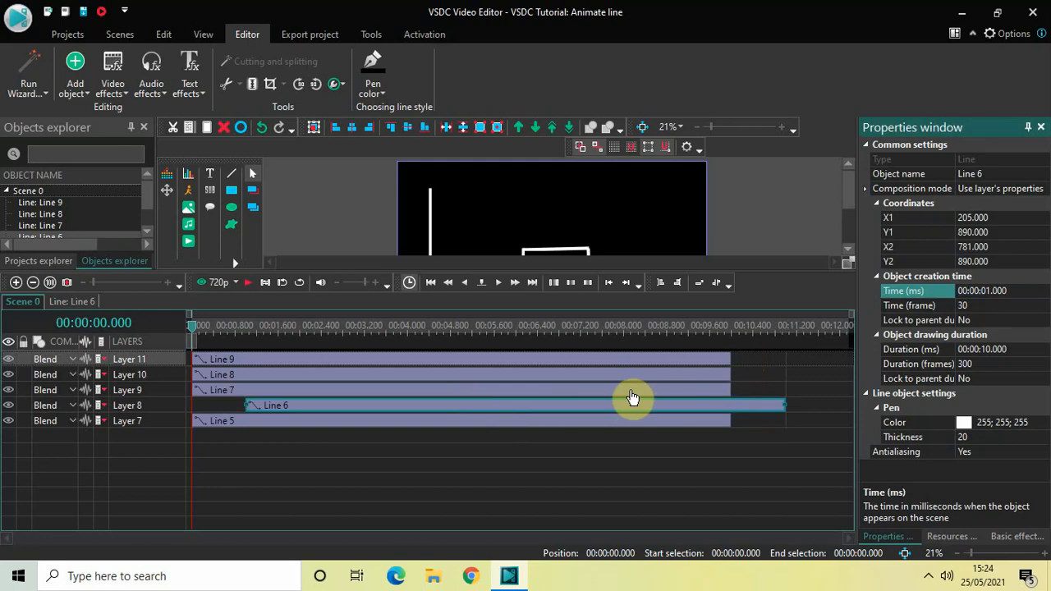
- Set Line 7's creation time to 00:00:02.000
{"action": "left_click", "coordinate": [630, 391]}
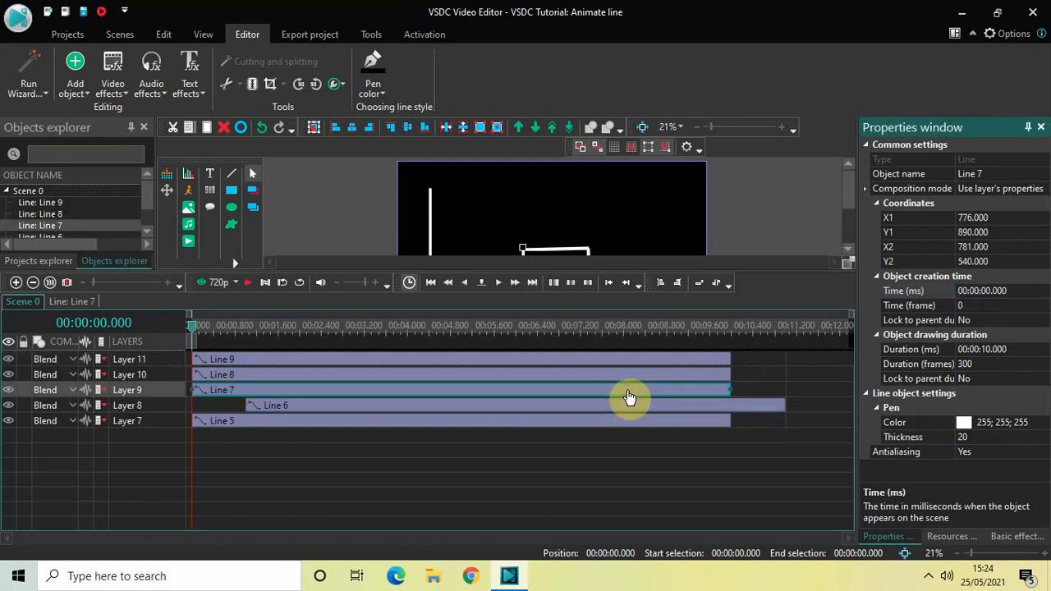
{"action": "left_click", "coordinate": [1015, 291]}
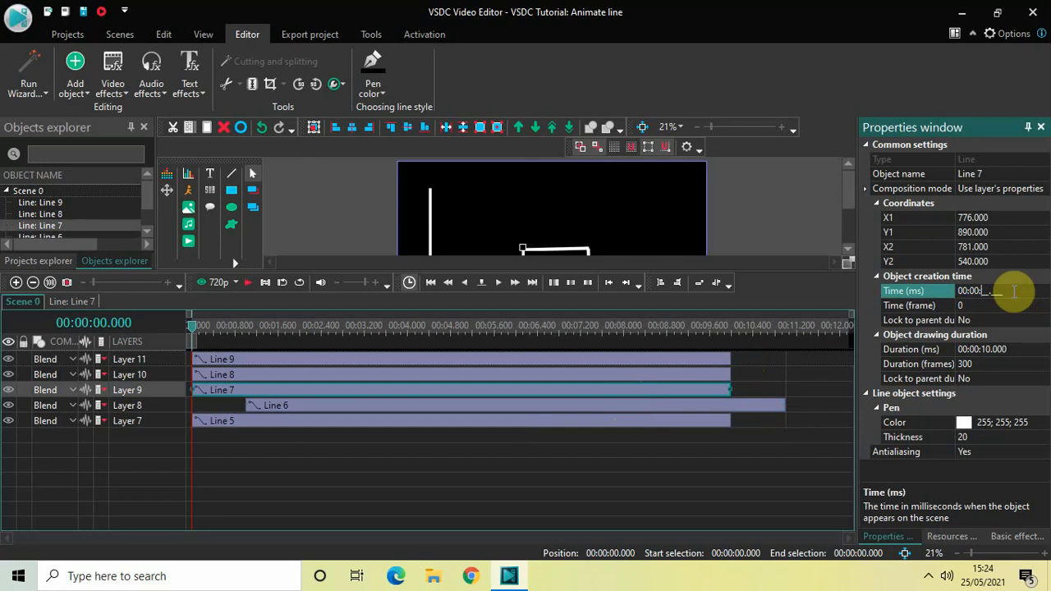
{"action": "key", "text": "Return"}
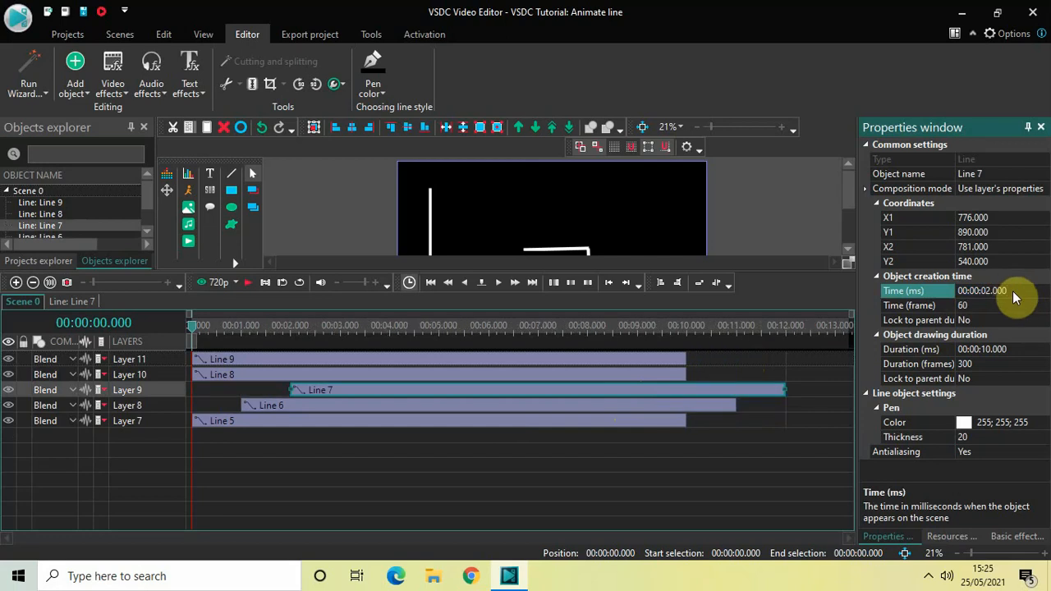
- Set Line 8's creation time to 00:00:03.000
{"action": "left_click", "coordinate": [597, 378]}
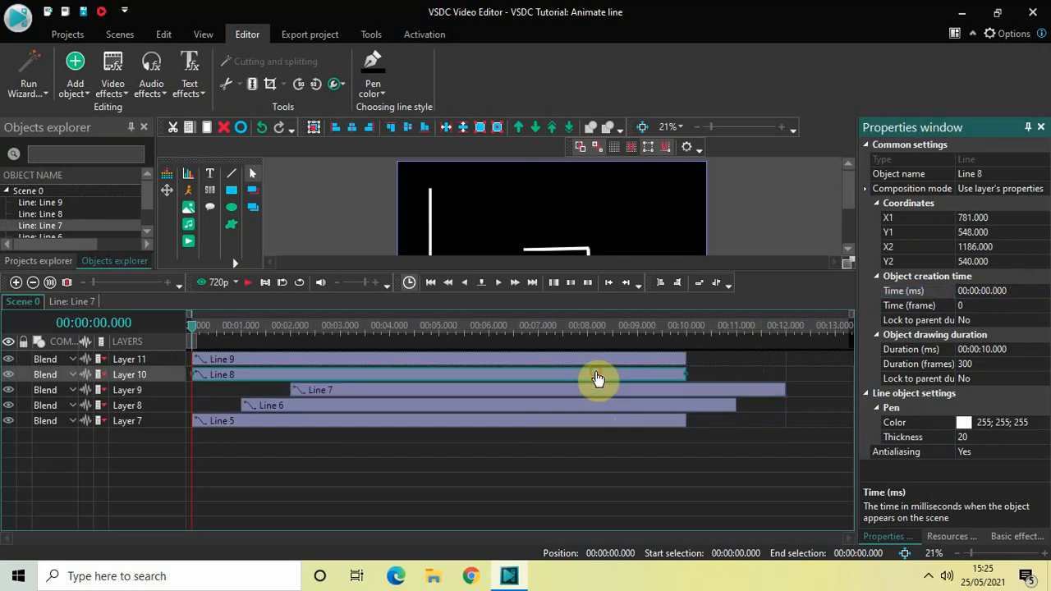
{"action": "left_click", "coordinate": [989, 291]}
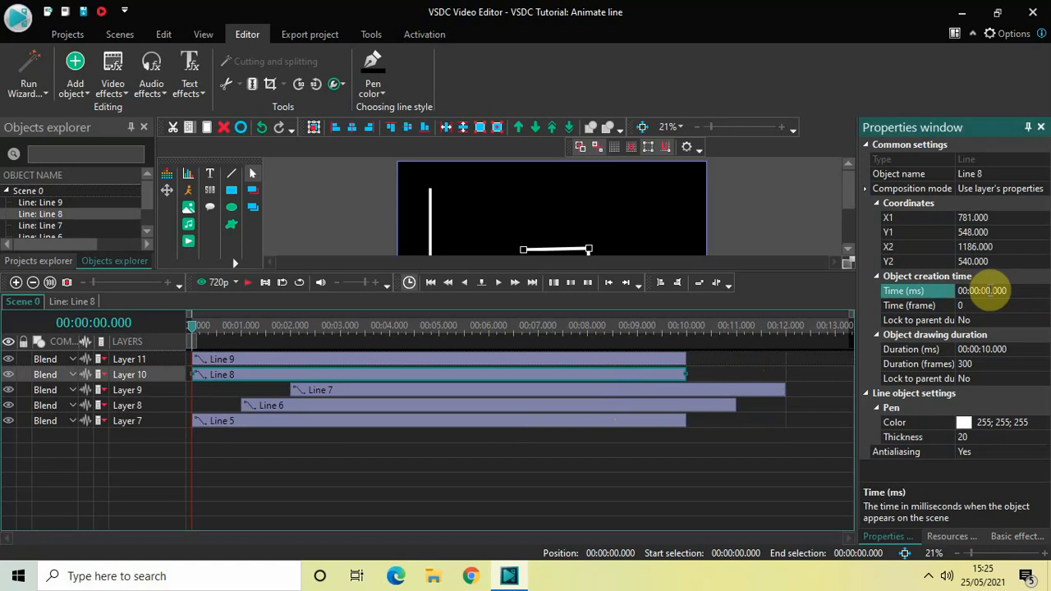
{"action": "type", "text": "3"}
{"action": "key", "text": "Return"}
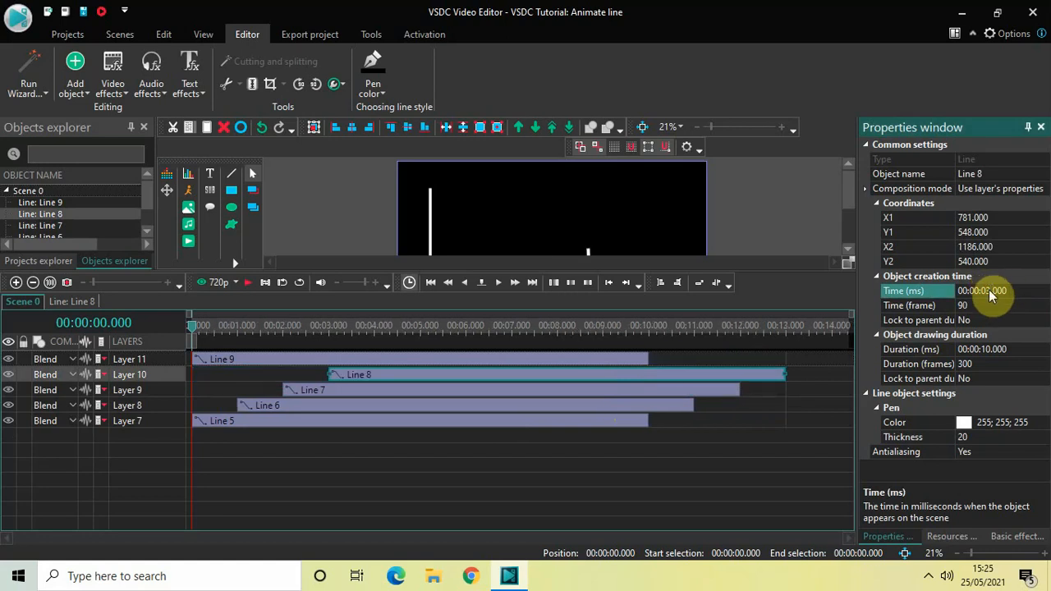
- Set Line 9's creation time to 00:00:04.000
{"action": "left_click", "coordinate": [612, 362]}
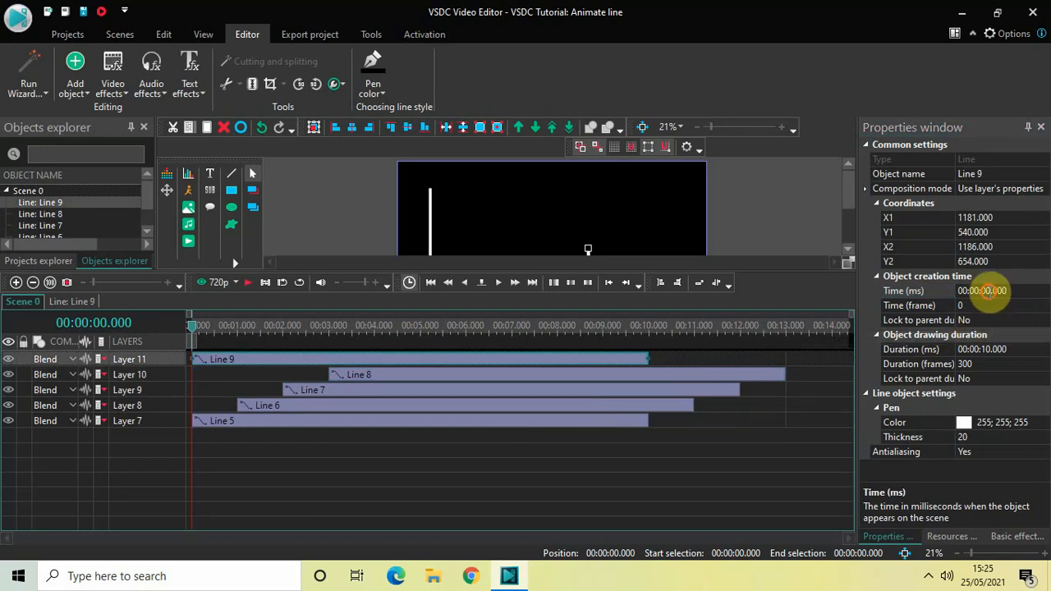
{"action": "left_click", "coordinate": [986, 291]}
{"action": "type", "text": "4"}
{"action": "key", "text": "Return"}
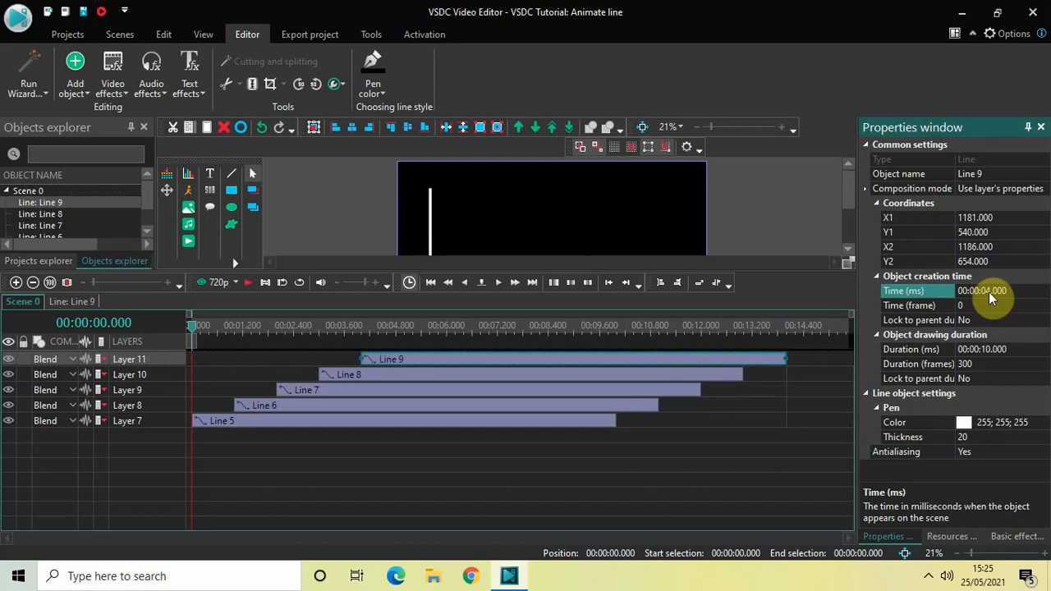
- Extend Line 5 to a 14-second duration and Line 6 to 13 seconds so both end together with Line 9
{"action": "left_click", "coordinate": [587, 423]}
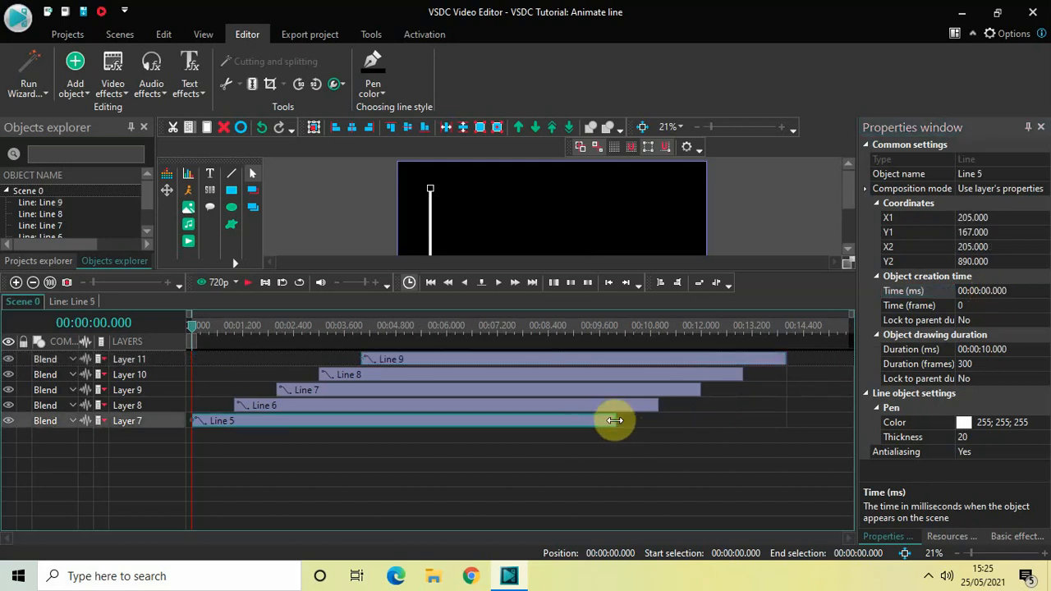
{"action": "left_click_drag", "start_coordinate": [617, 423], "coordinate": [777, 422]}
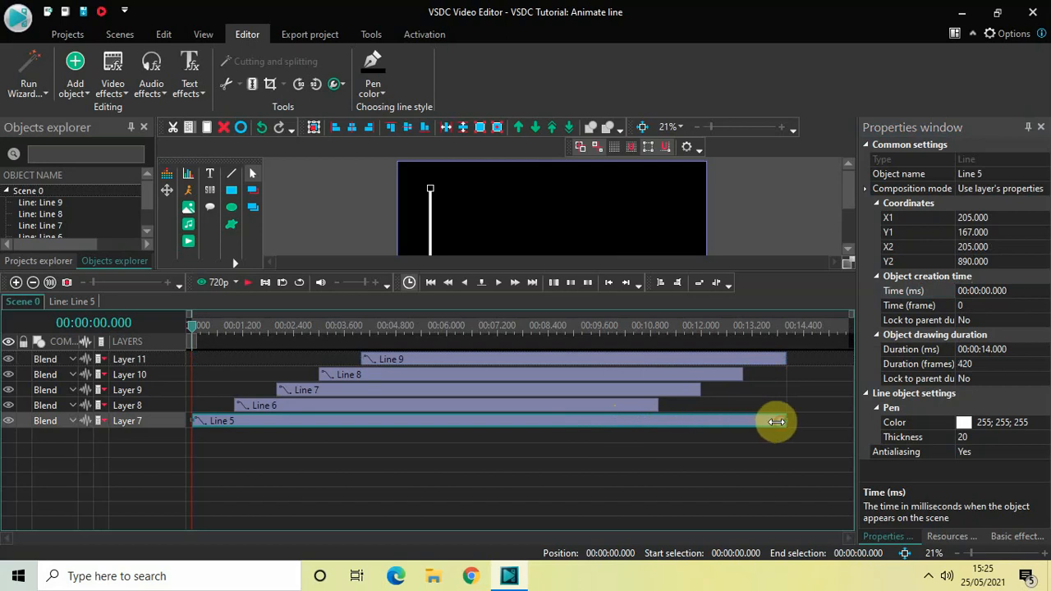
{"action": "left_click", "coordinate": [624, 411]}
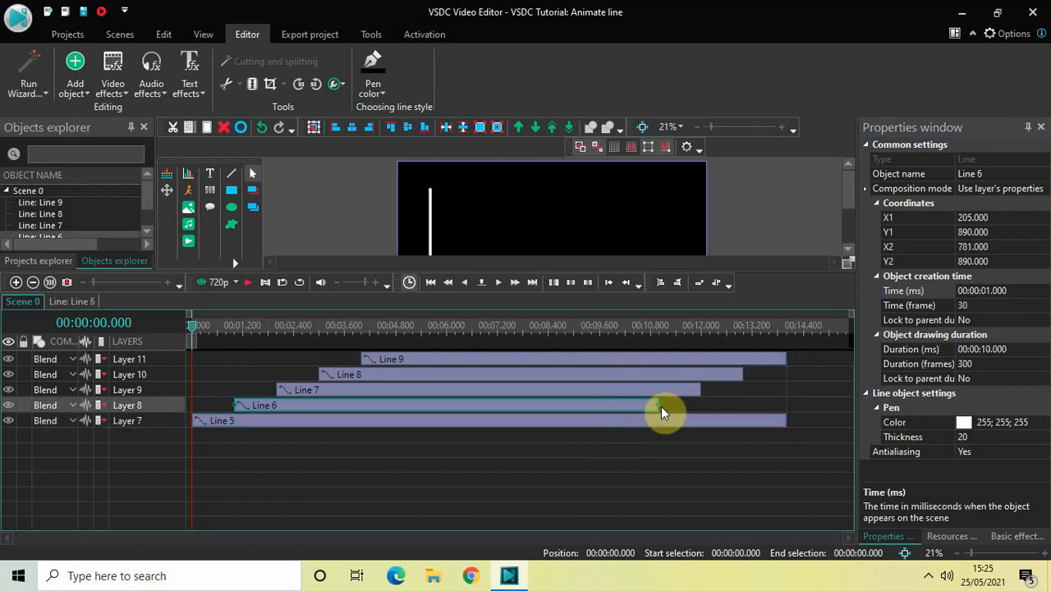
{"action": "left_click_drag", "start_coordinate": [658, 406], "coordinate": [769, 406]}
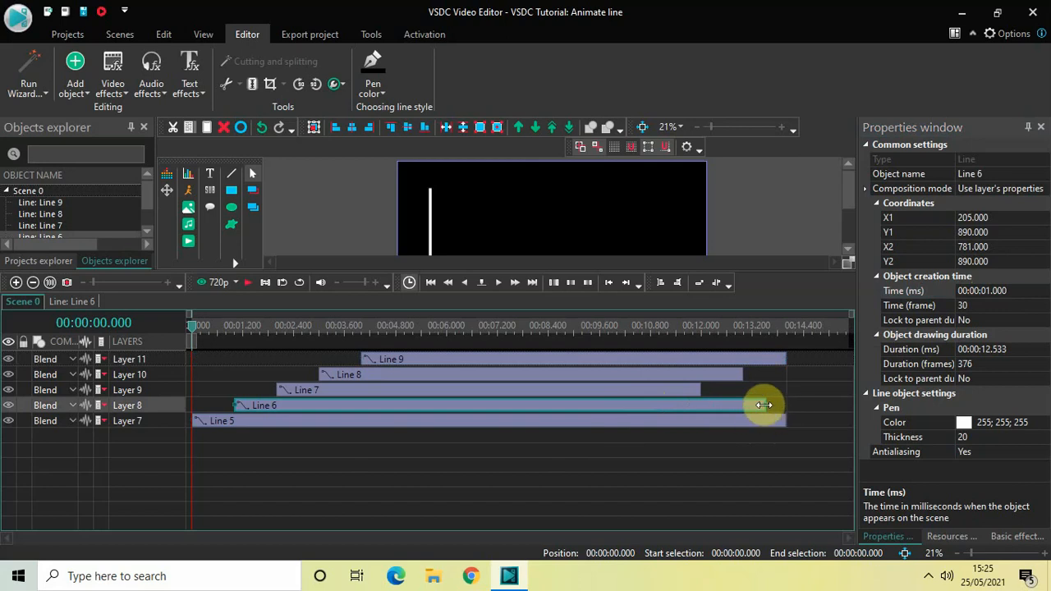
{"action": "left_click_drag", "start_coordinate": [764, 405], "coordinate": [795, 405]}
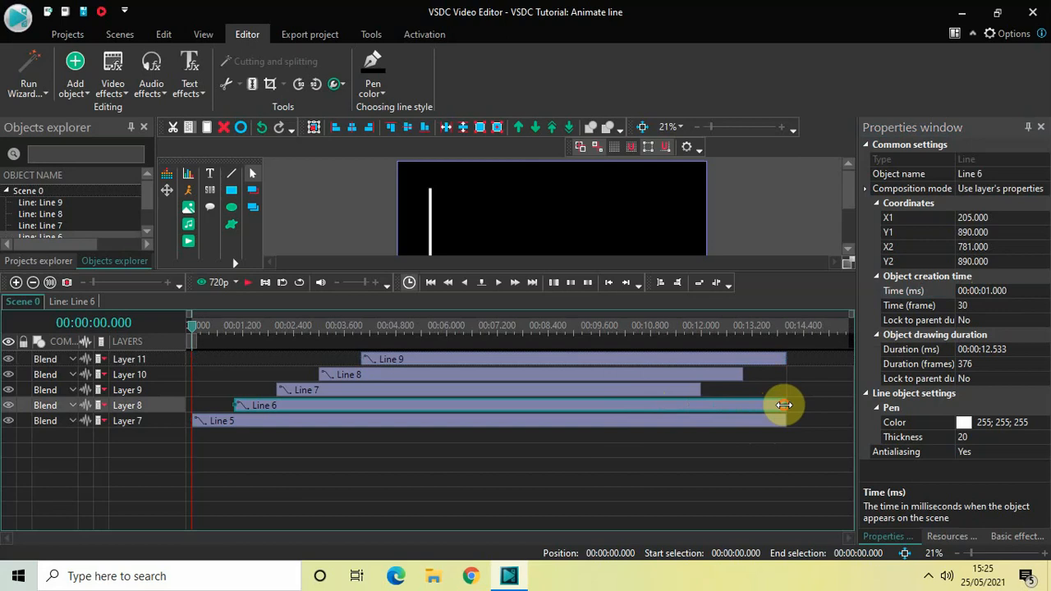
- Extend Line 7 to a 12-second duration and Line 8 to 11 seconds so they also end with Line 9
{"action": "left_click", "coordinate": [699, 390]}
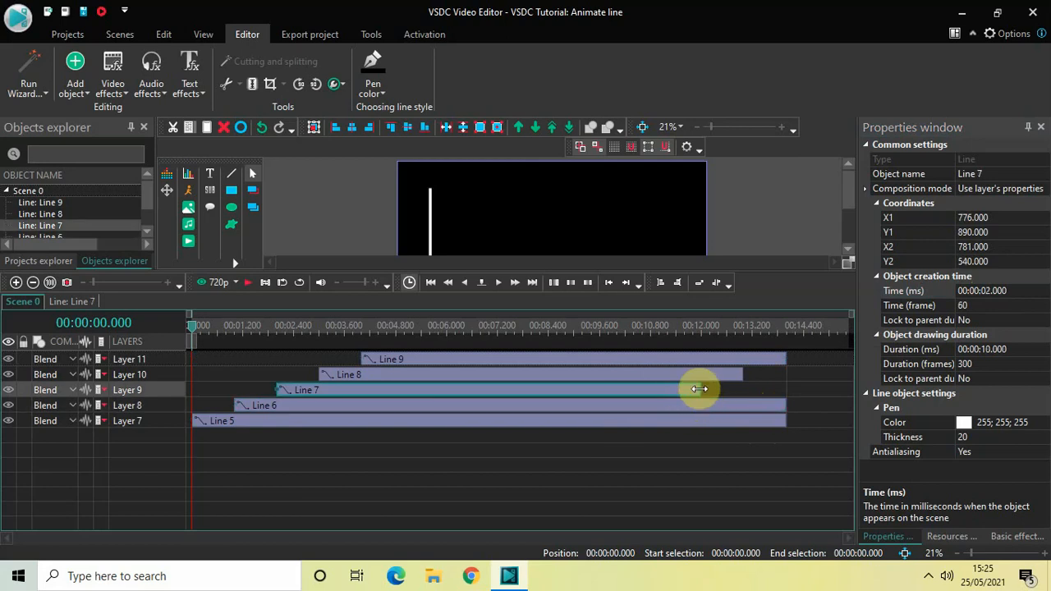
{"action": "left_click_drag", "start_coordinate": [699, 391], "coordinate": [784, 375]}
{"action": "left_click", "coordinate": [728, 375]}
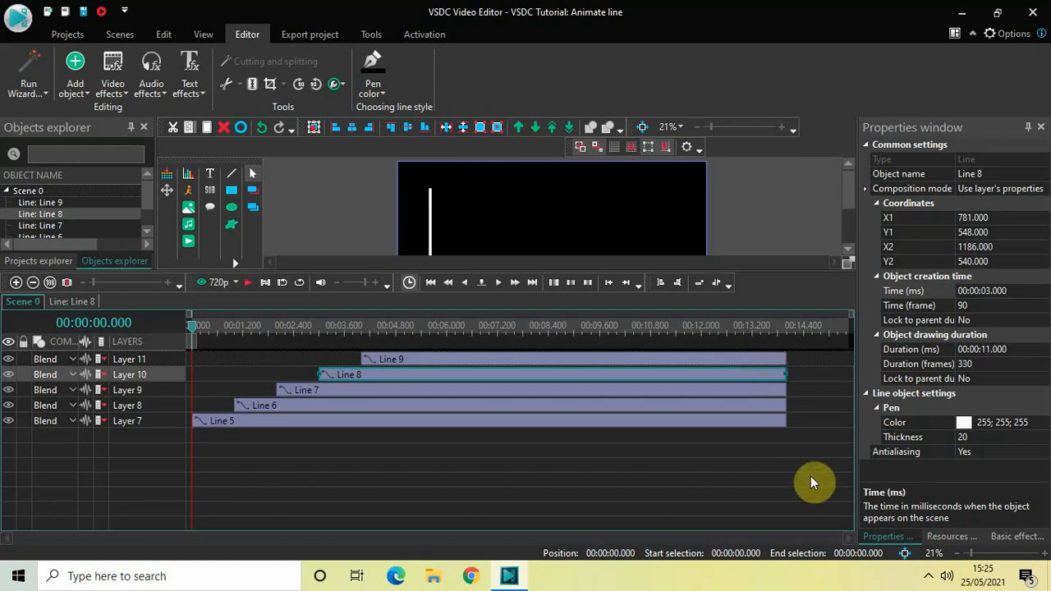
{"action": "left_click", "coordinate": [811, 478]}
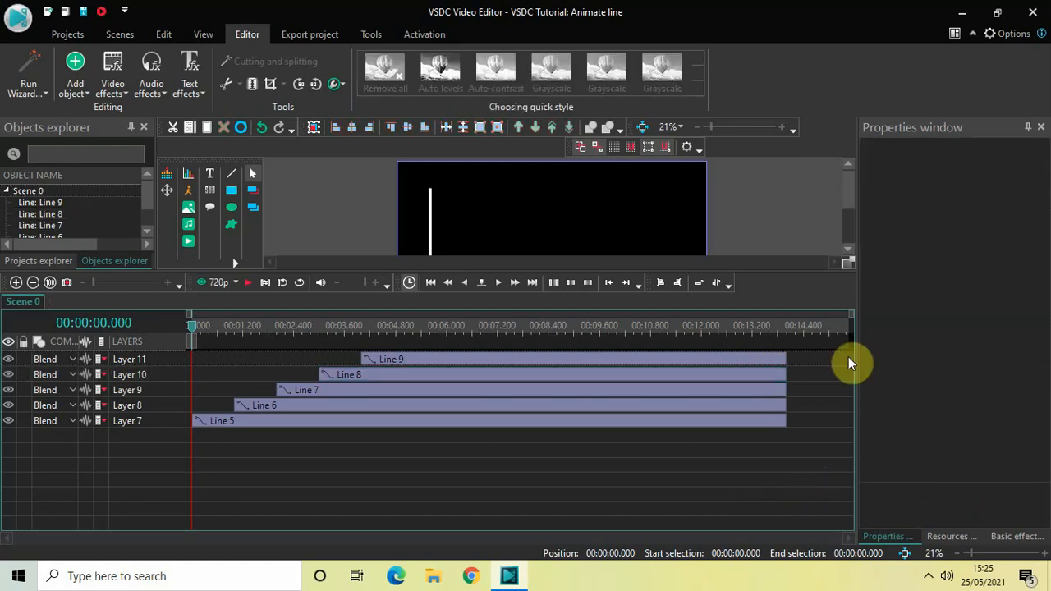
- Enlarge the preview area above the timeline and set the preview zoom to 19%
{"action": "left_click_drag", "start_coordinate": [799, 271], "coordinate": [777, 355]}
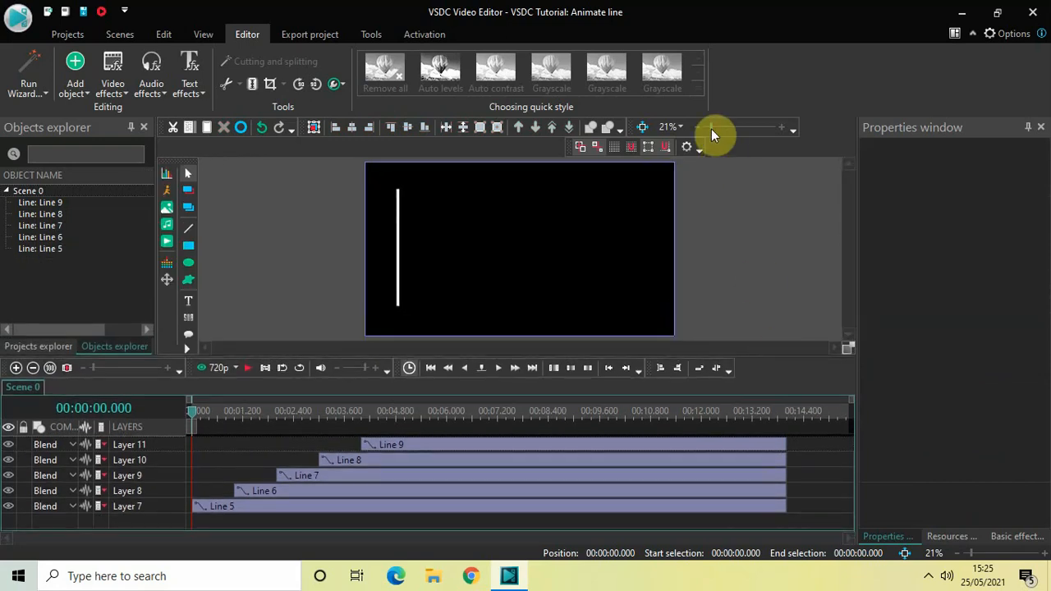
{"action": "left_click_drag", "start_coordinate": [711, 129], "coordinate": [711, 129]}
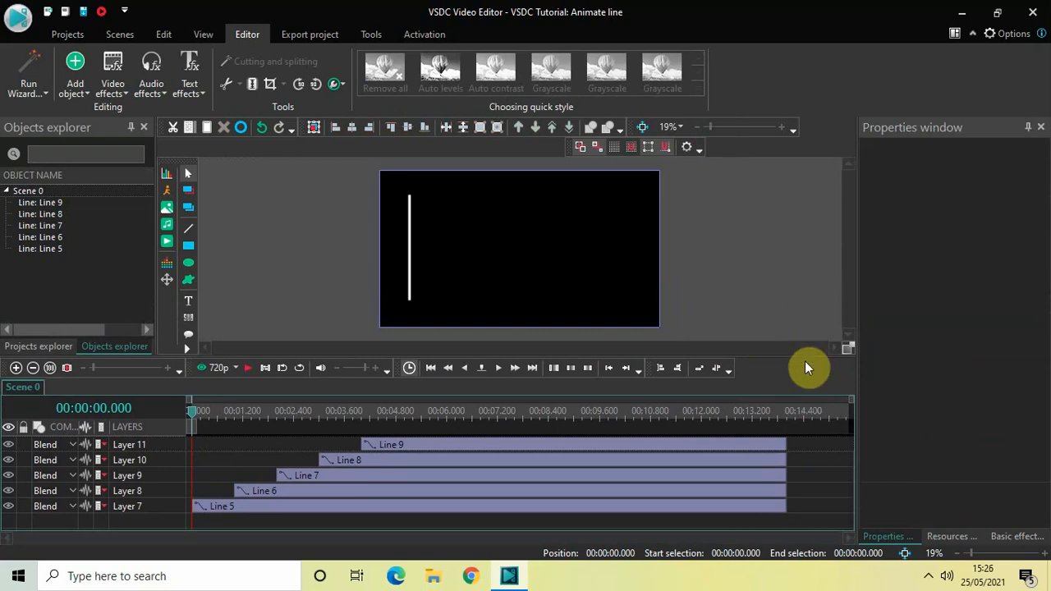
{"action": "left_click_drag", "start_coordinate": [805, 354], "coordinate": [805, 336]}
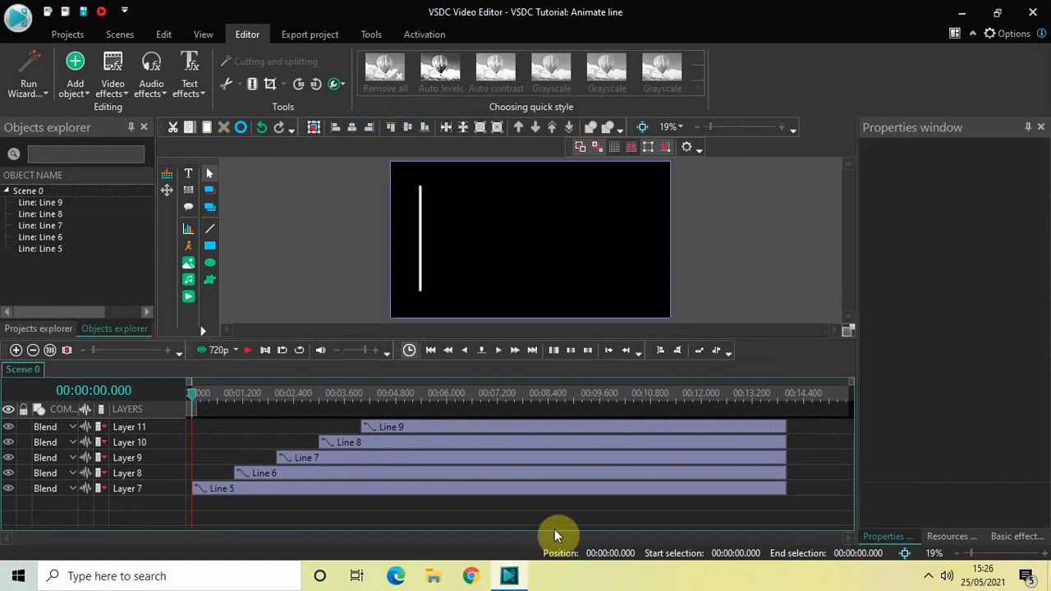
- Select Lines 5 to 9 one after another to check which segment of the drawn path each one is
{"action": "left_click", "coordinate": [438, 493]}
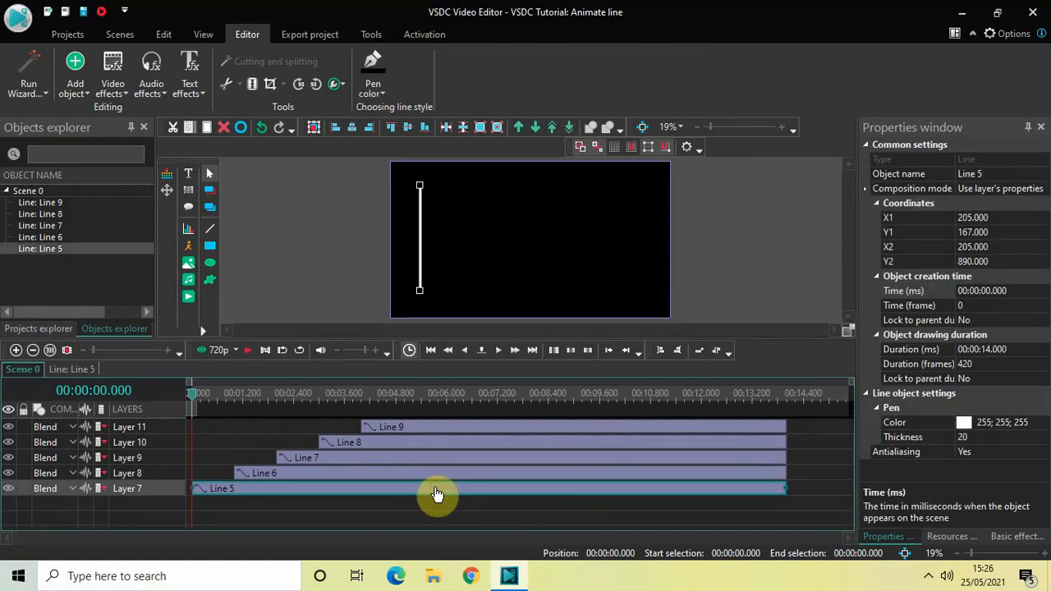
{"action": "left_click", "coordinate": [533, 396]}
{"action": "left_click", "coordinate": [571, 481]}
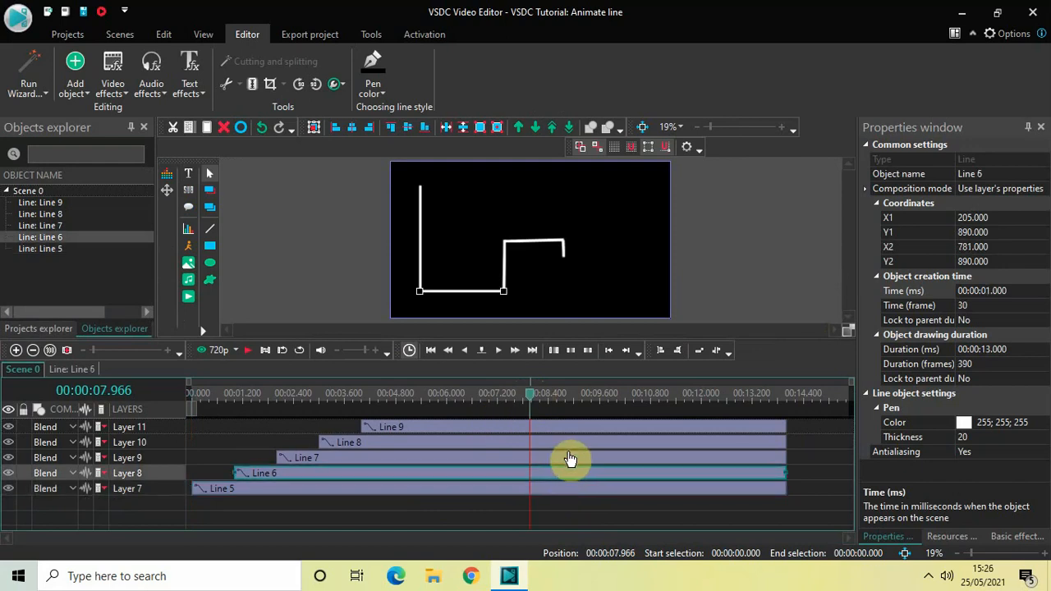
{"action": "left_click", "coordinate": [571, 458]}
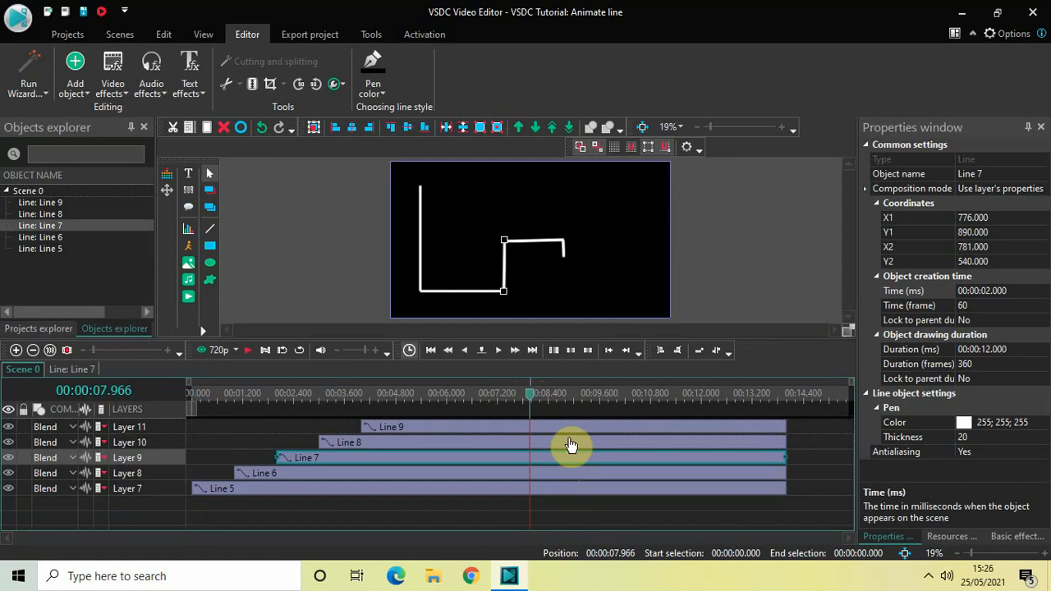
{"action": "left_click", "coordinate": [571, 444]}
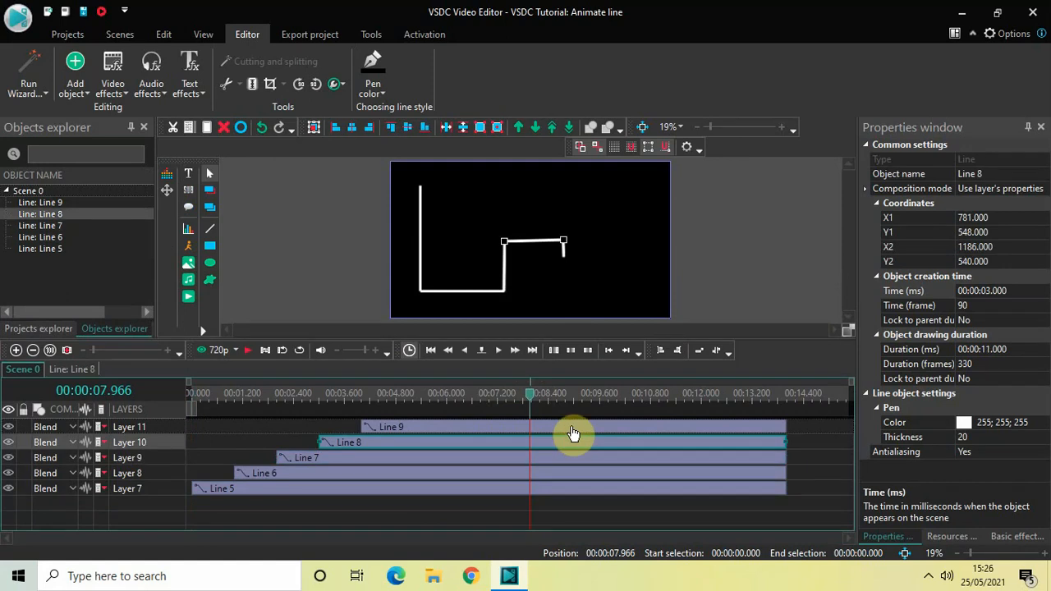
{"action": "left_click", "coordinate": [573, 429]}
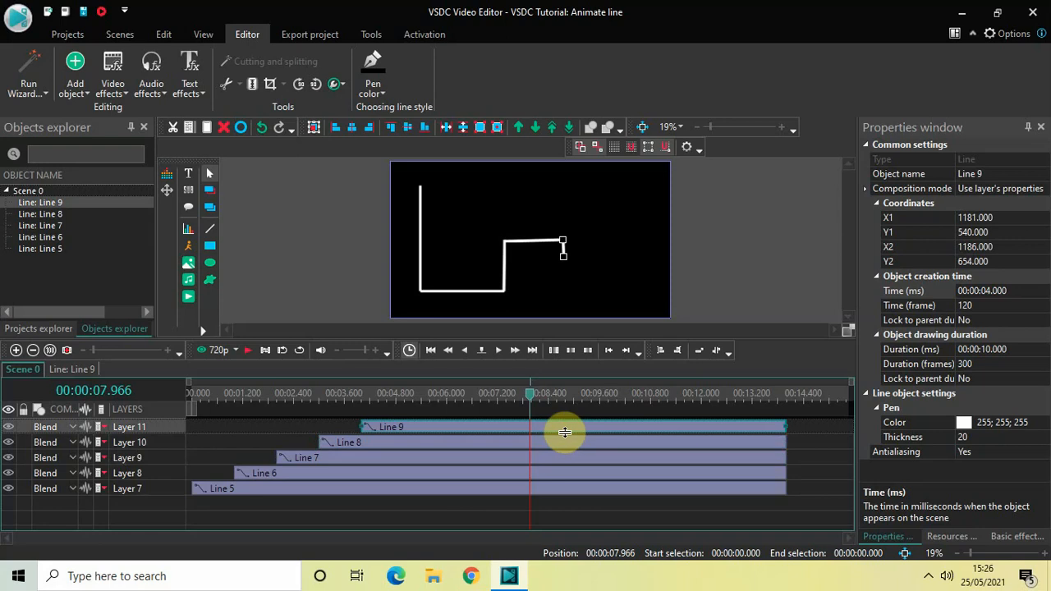
{"action": "left_click", "coordinate": [475, 501]}
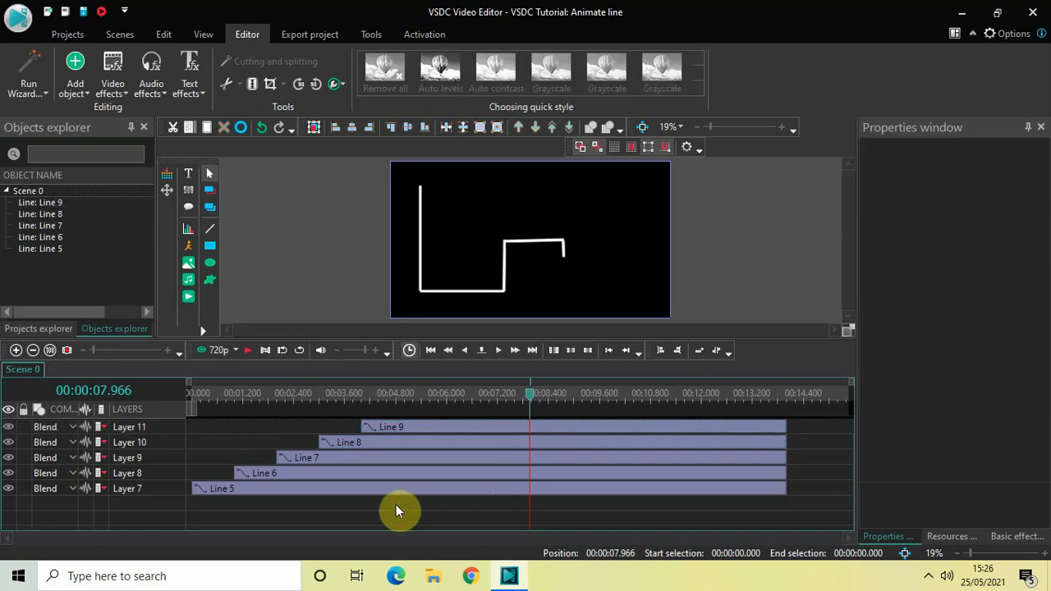
- Add a Push transition inside Line 5 and move it to the start of the line's own timeline, at 00:00:00.000
{"action": "double_click", "coordinate": [351, 491]}
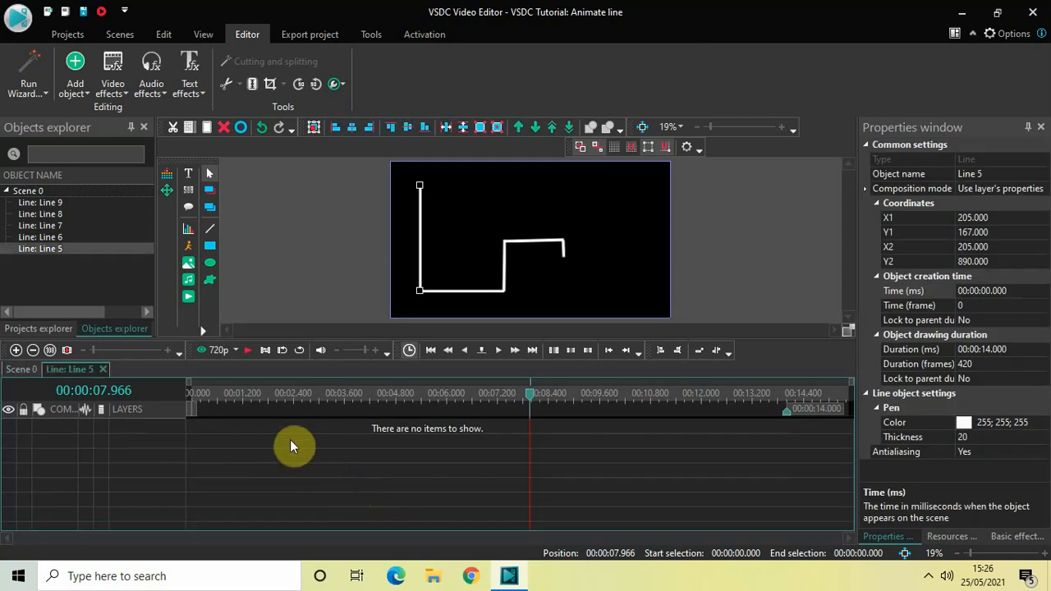
{"action": "left_click", "coordinate": [189, 391]}
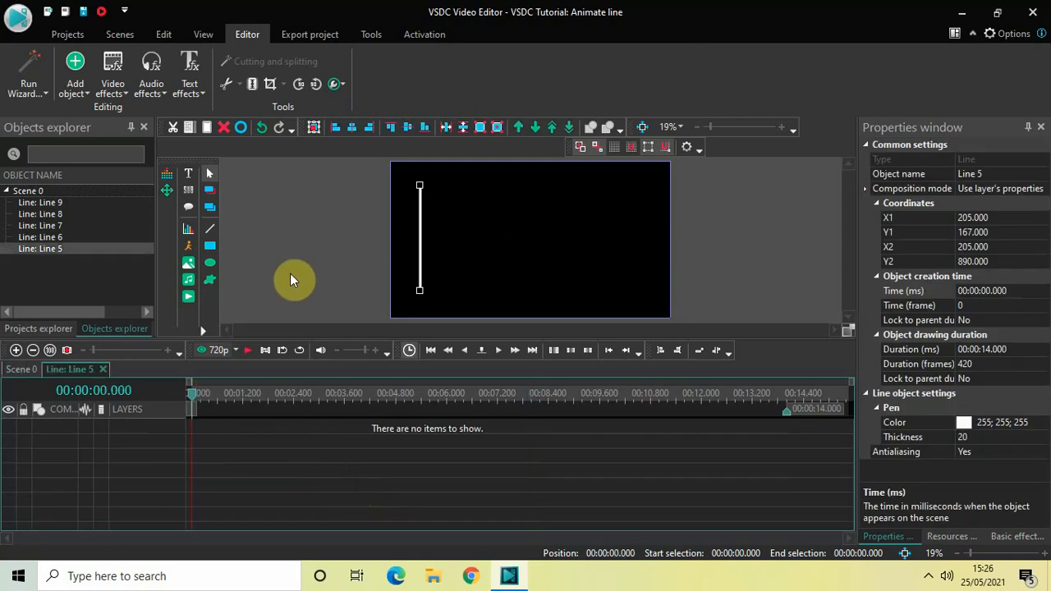
{"action": "left_click", "coordinate": [111, 82]}
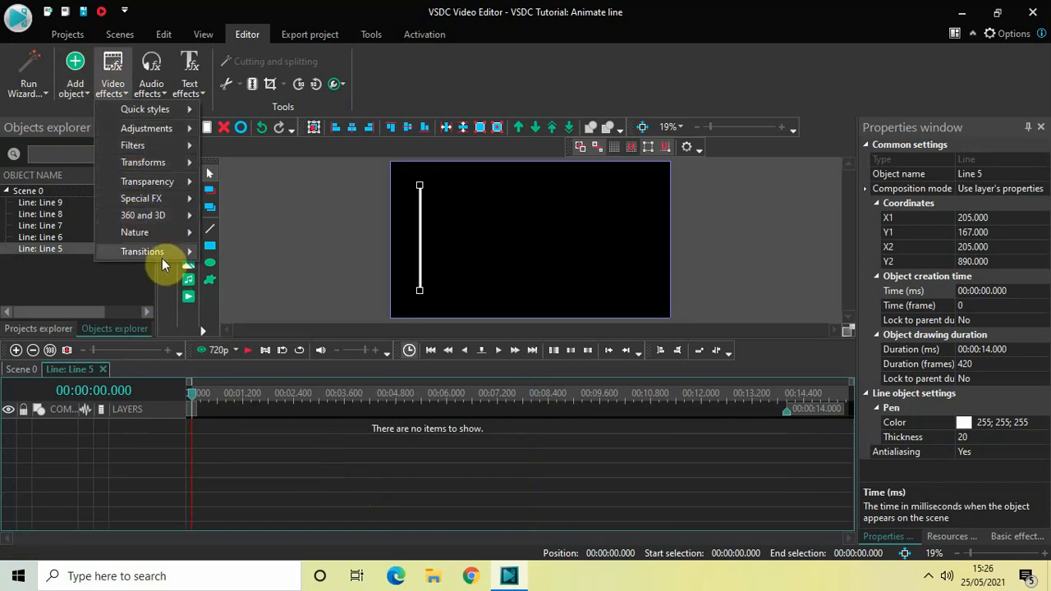
{"action": "mouse_move", "coordinate": [161, 255]}
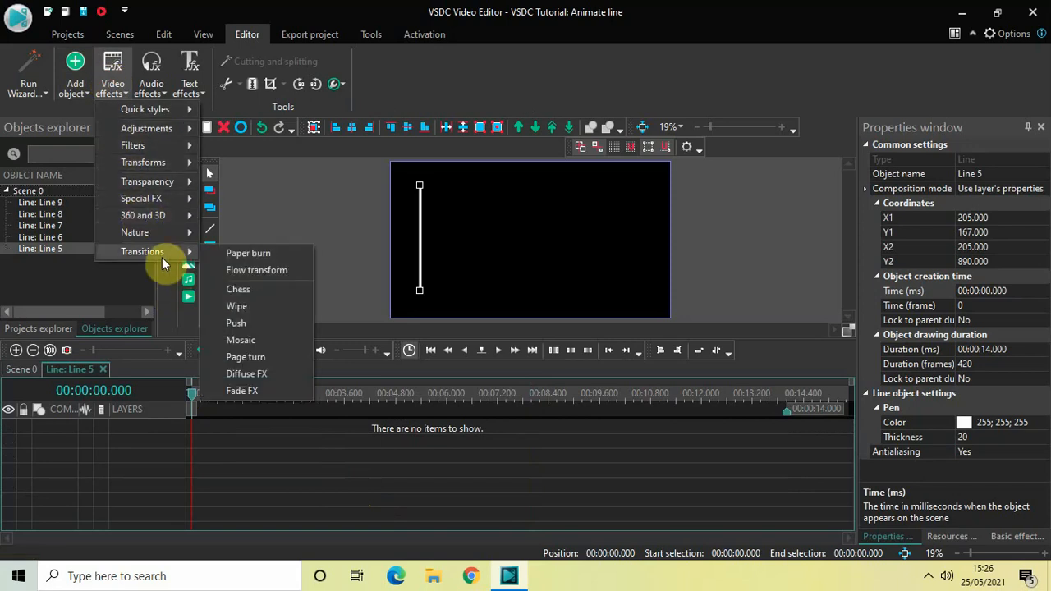
{"action": "left_click", "coordinate": [252, 322]}
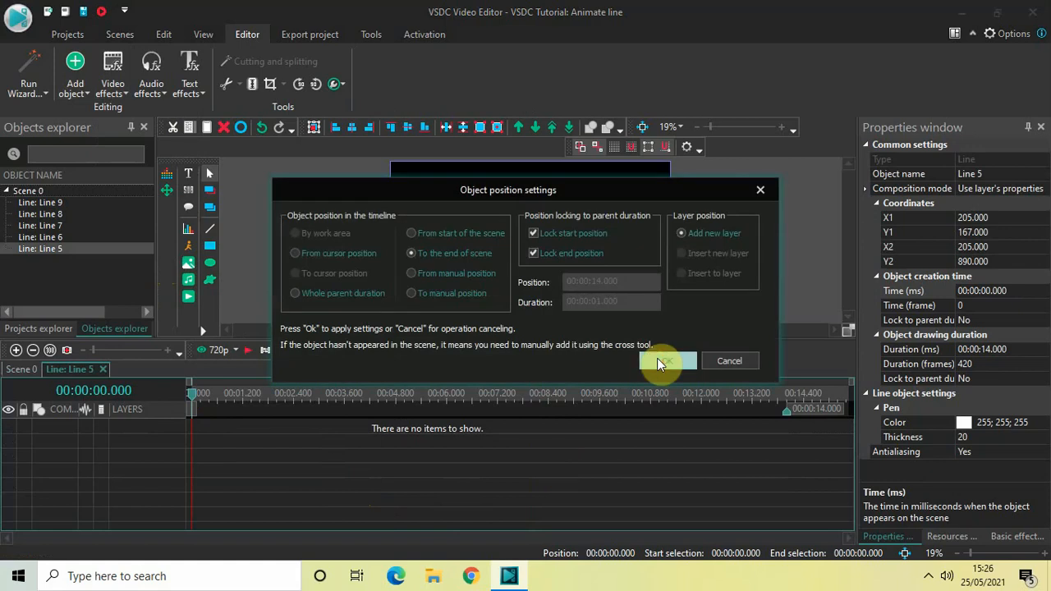
{"action": "left_click", "coordinate": [657, 358]}
{"action": "left_click", "coordinate": [752, 427]}
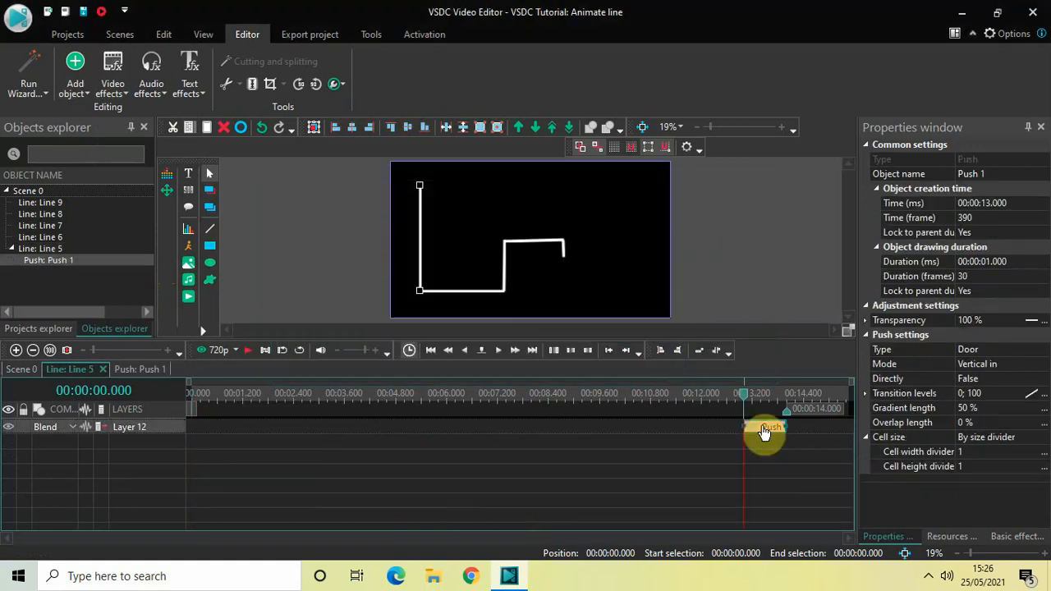
{"action": "left_click_drag", "start_coordinate": [764, 430], "coordinate": [155, 370]}
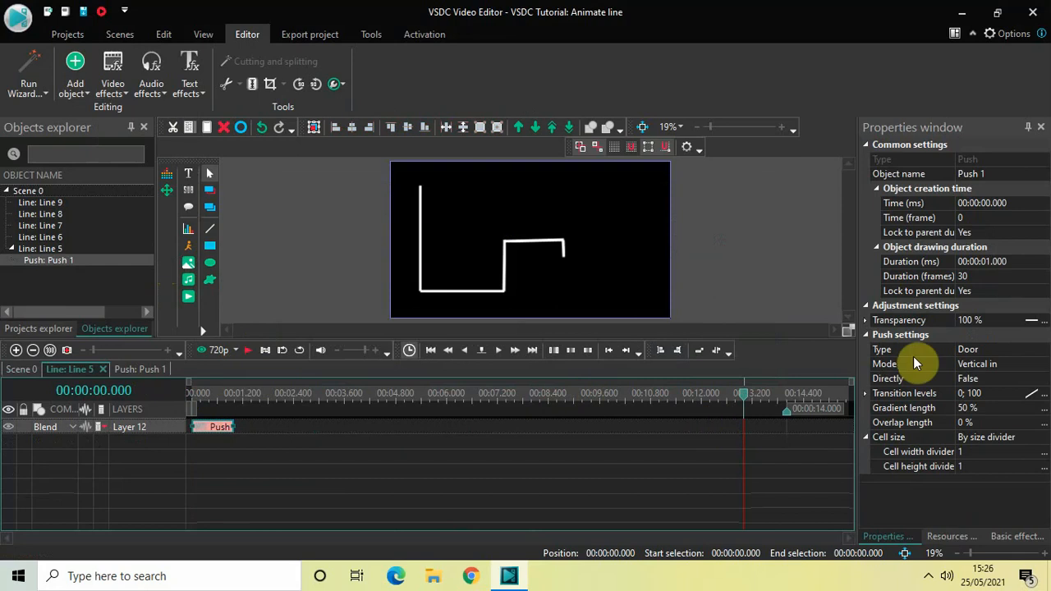
- Set Line 5's Push transition to type Side, mode Bottom to top, Directly True and gradient length 0 %, and preview it from the start
{"action": "double_click", "coordinate": [1017, 352]}
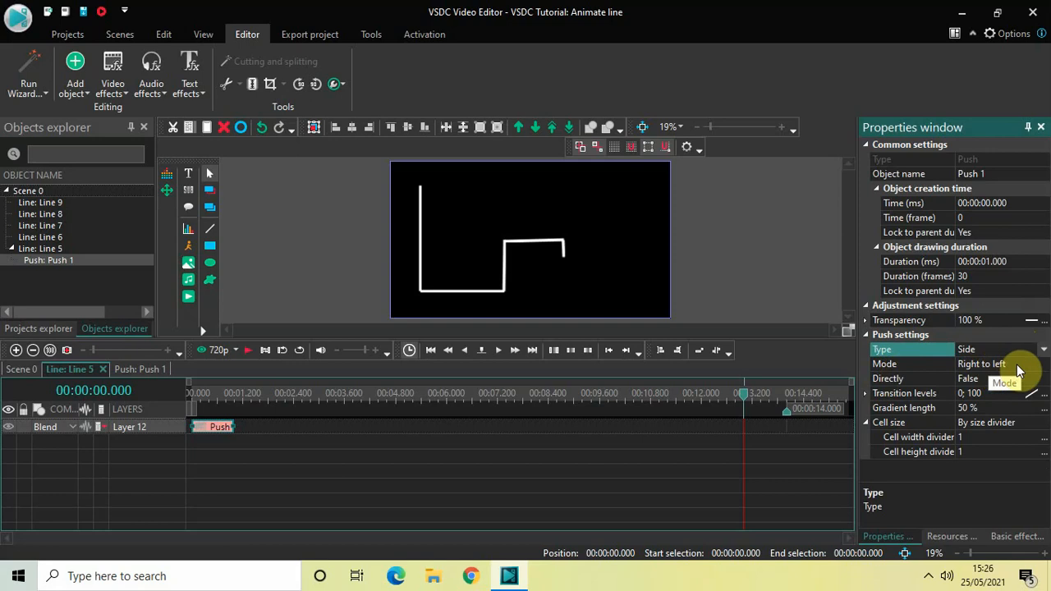
{"action": "left_click", "coordinate": [1041, 366]}
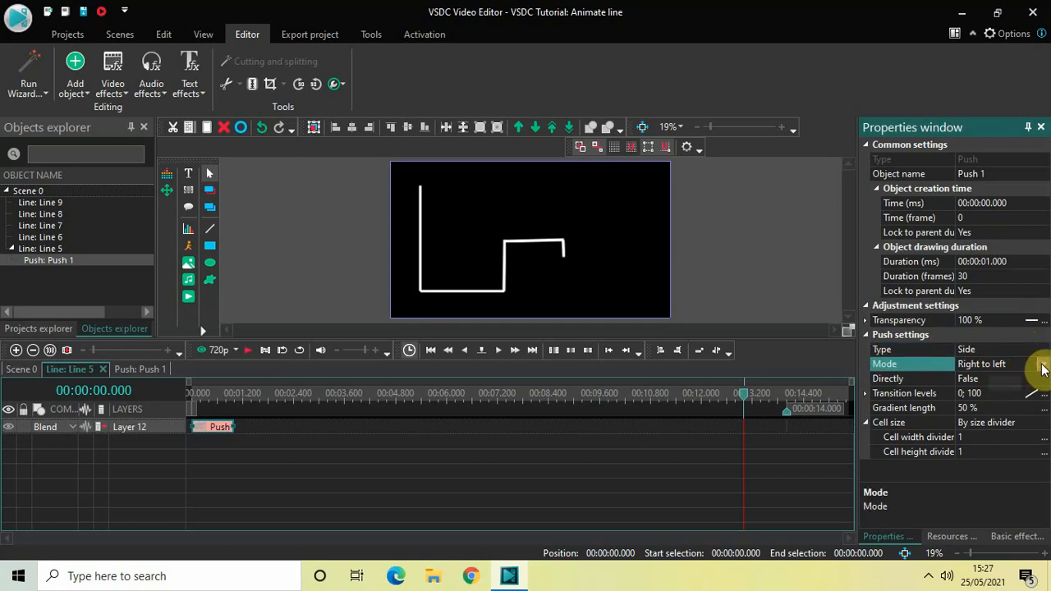
{"action": "left_click", "coordinate": [1042, 366]}
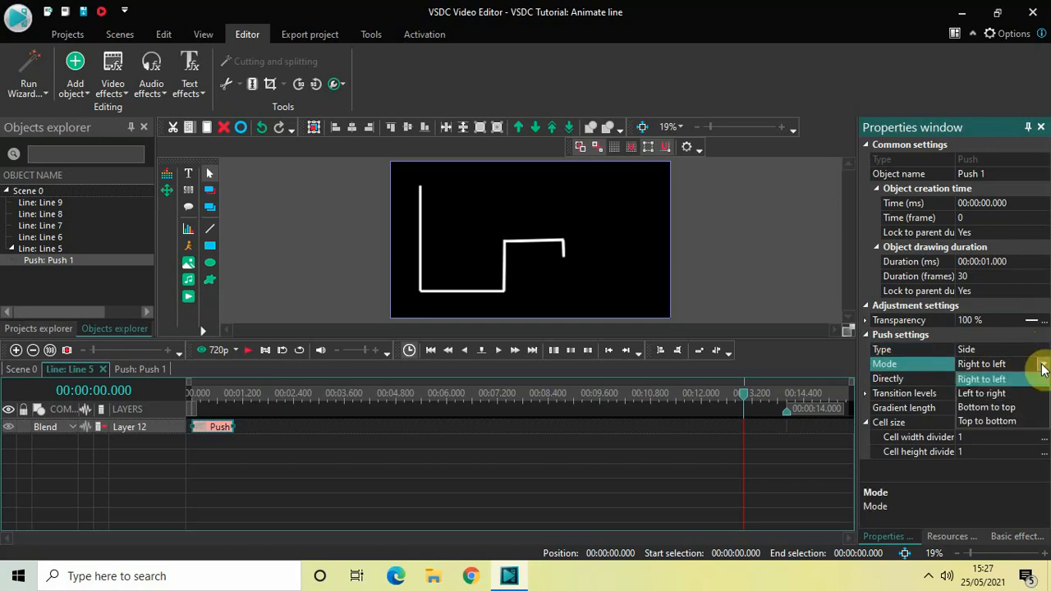
{"action": "left_click", "coordinate": [999, 409]}
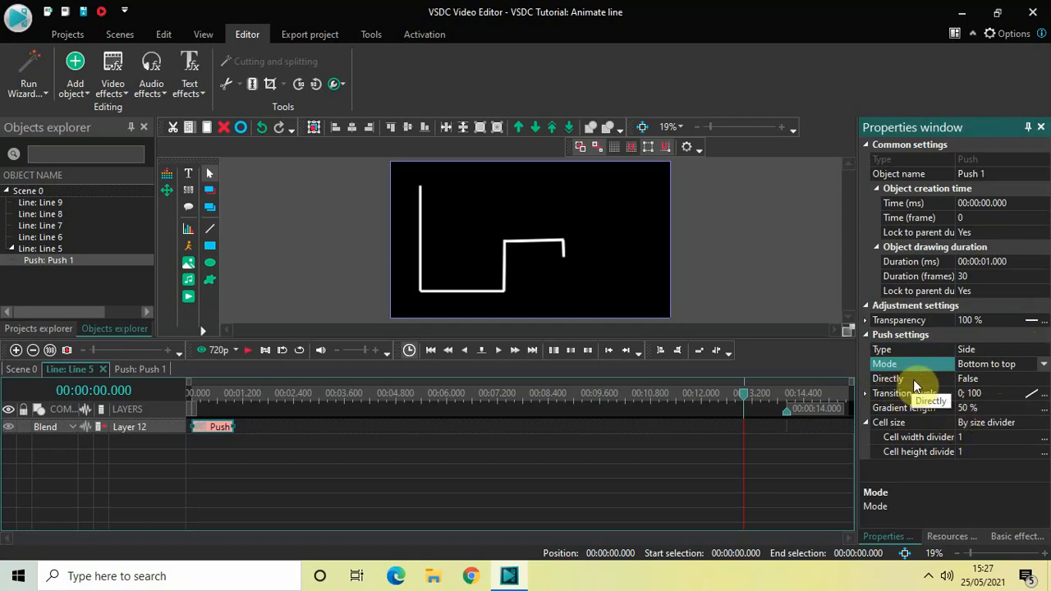
{"action": "double_click", "coordinate": [993, 381]}
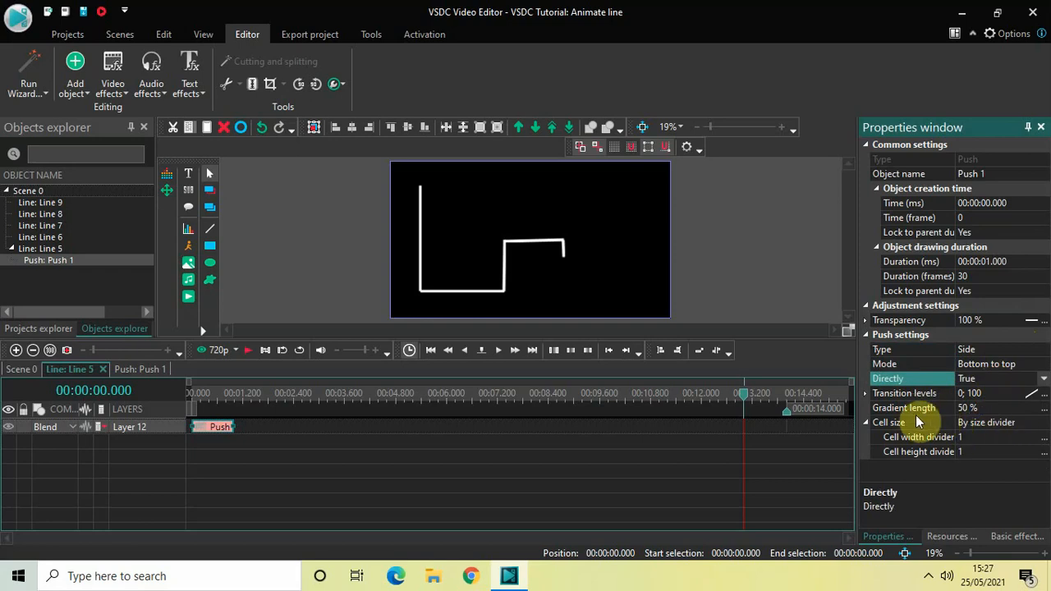
{"action": "left_click", "coordinate": [988, 410]}
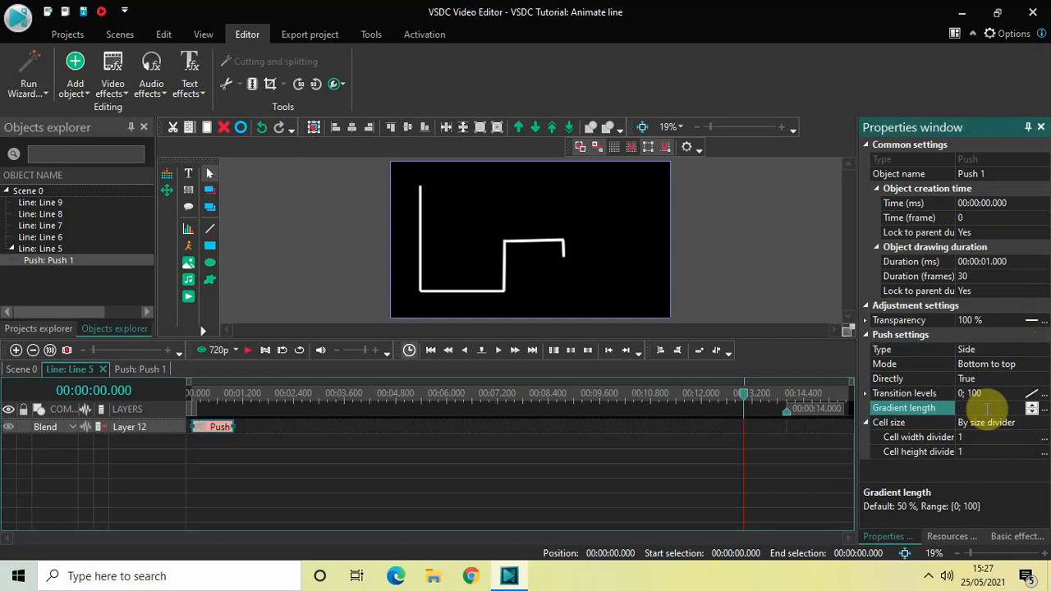
{"action": "type", "text": "0"}
{"action": "key", "text": "Return"}
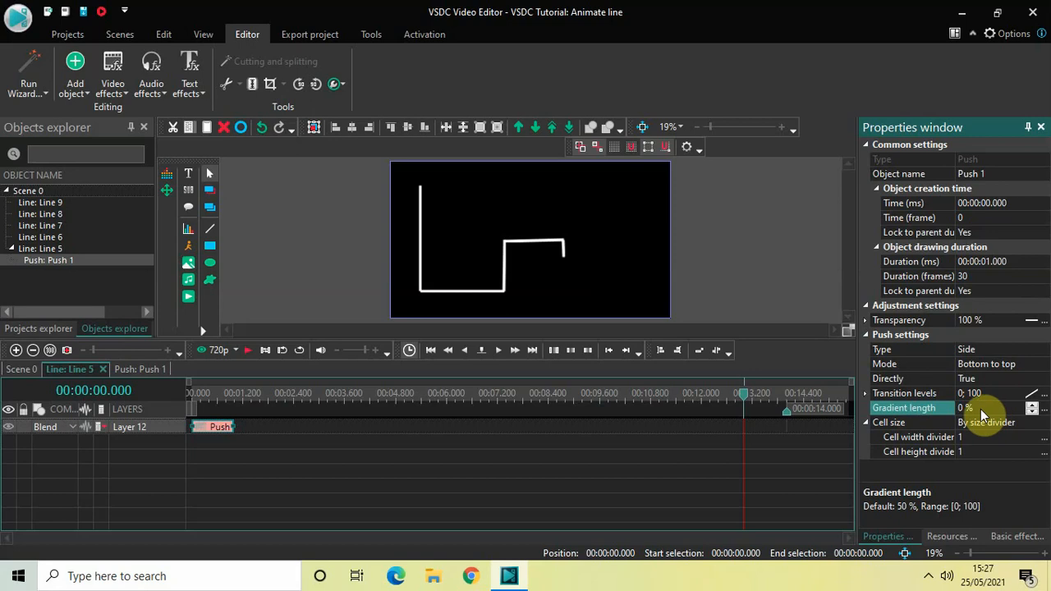
{"action": "left_click", "coordinate": [190, 402]}
{"action": "key", "text": "space"}
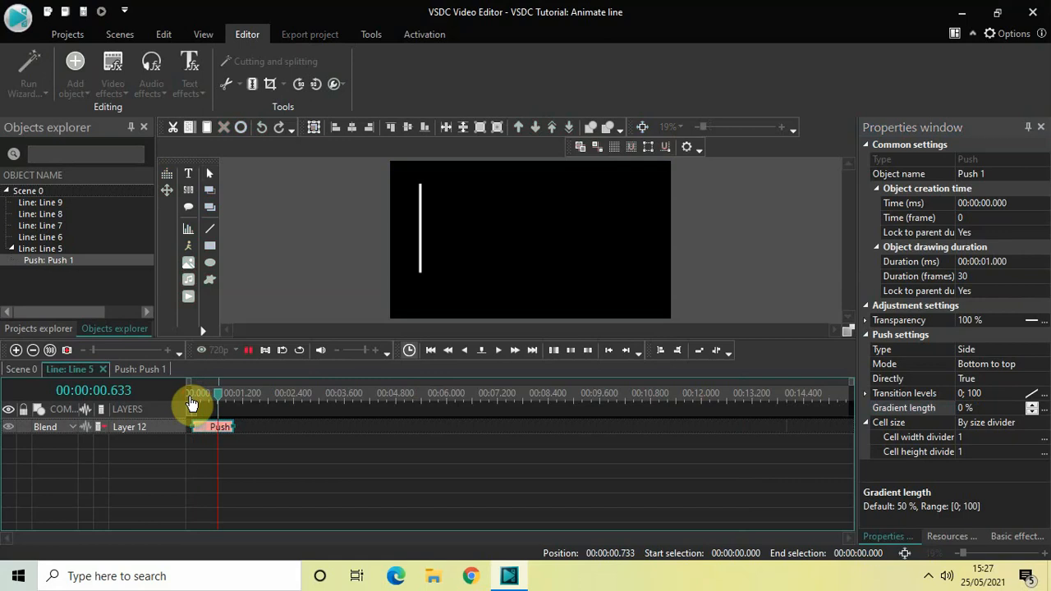
- Add a Push transition inside Line 6 and move it to the start of the line's own timeline, at 00:00:00.000
{"action": "left_click", "coordinate": [23, 370]}
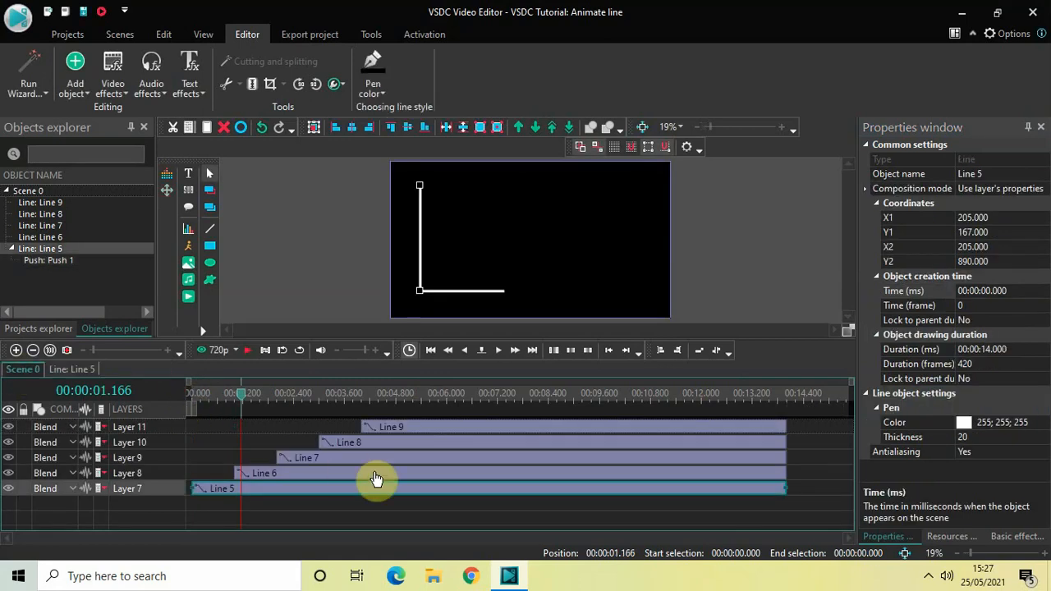
{"action": "double_click", "coordinate": [375, 477]}
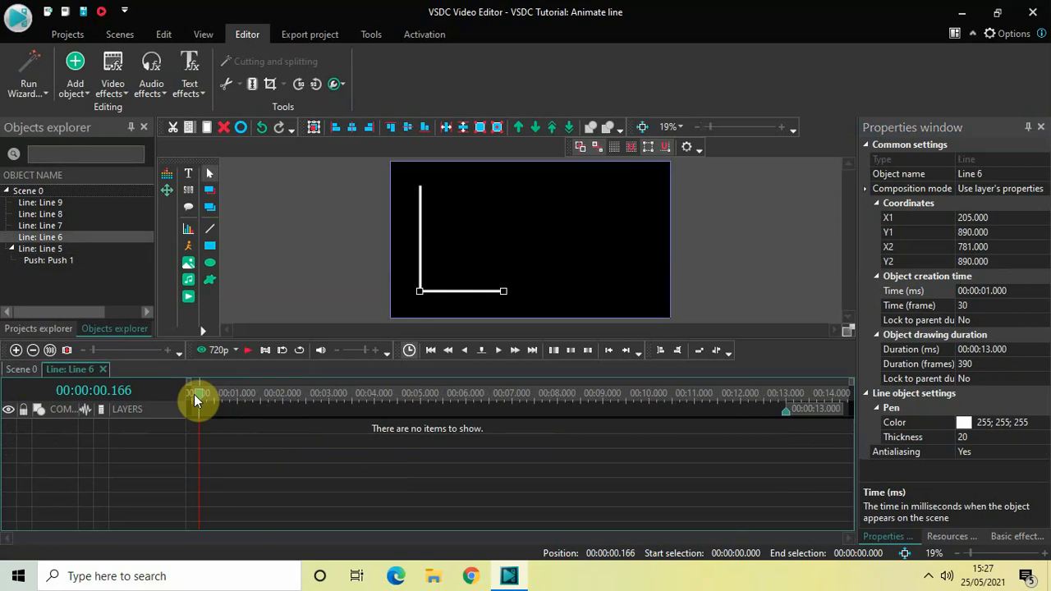
{"action": "left_click_drag", "start_coordinate": [196, 400], "coordinate": [156, 400]}
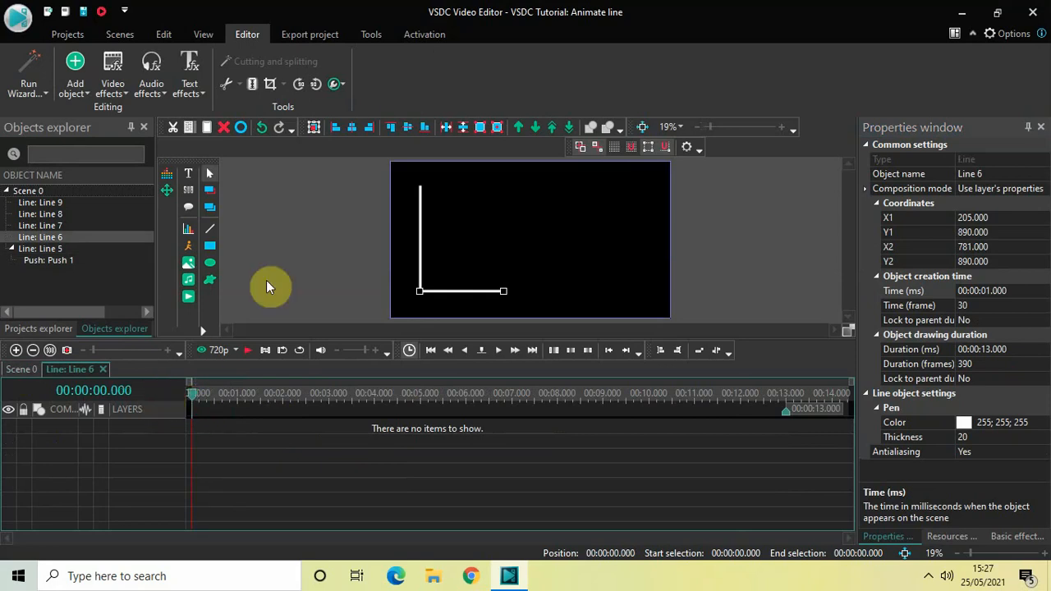
{"action": "left_click", "coordinate": [110, 89]}
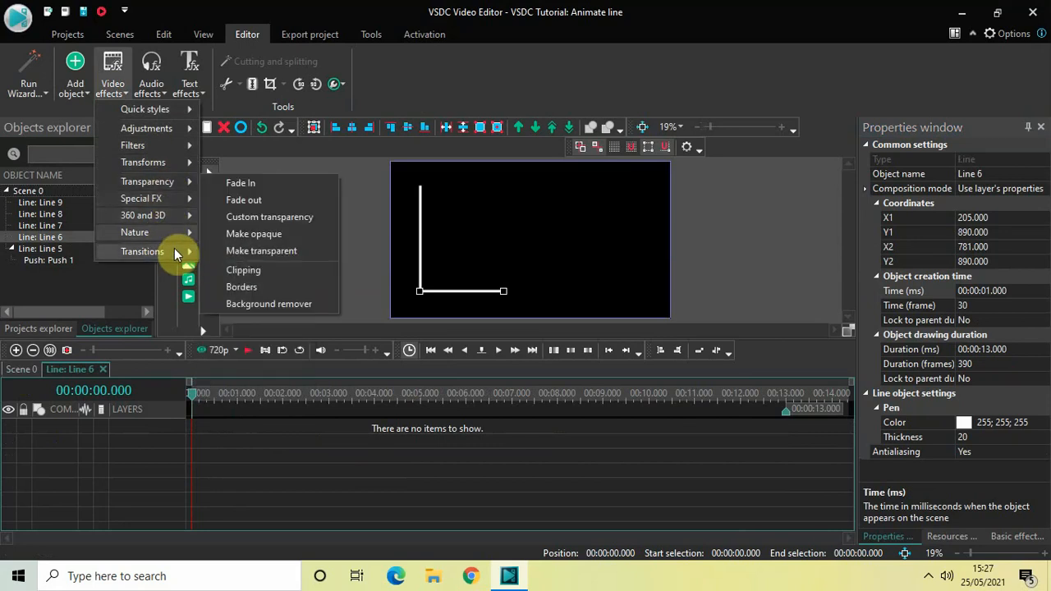
{"action": "mouse_move", "coordinate": [191, 252]}
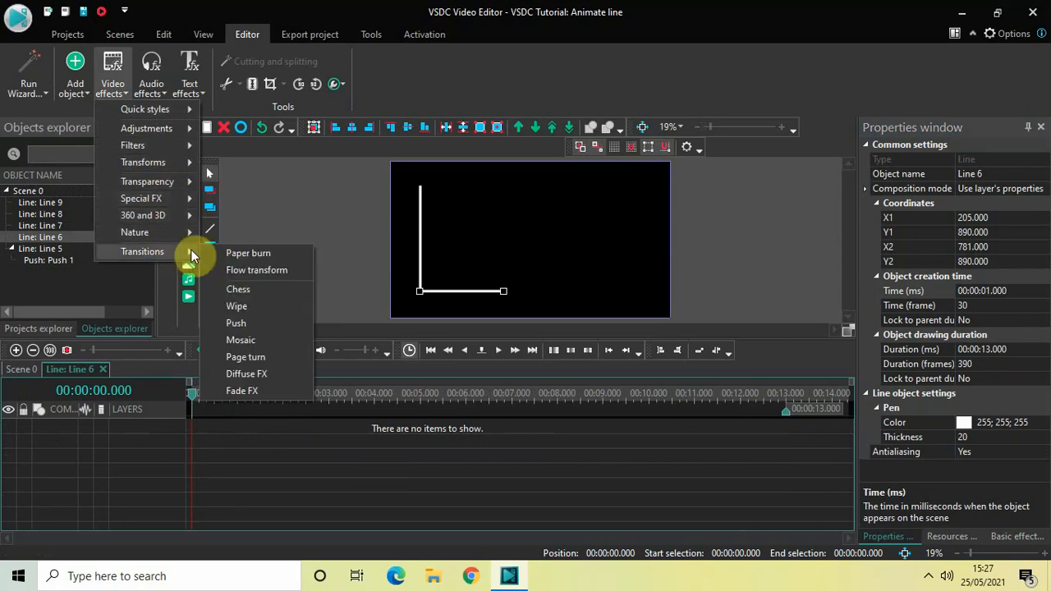
{"action": "left_click", "coordinate": [254, 321]}
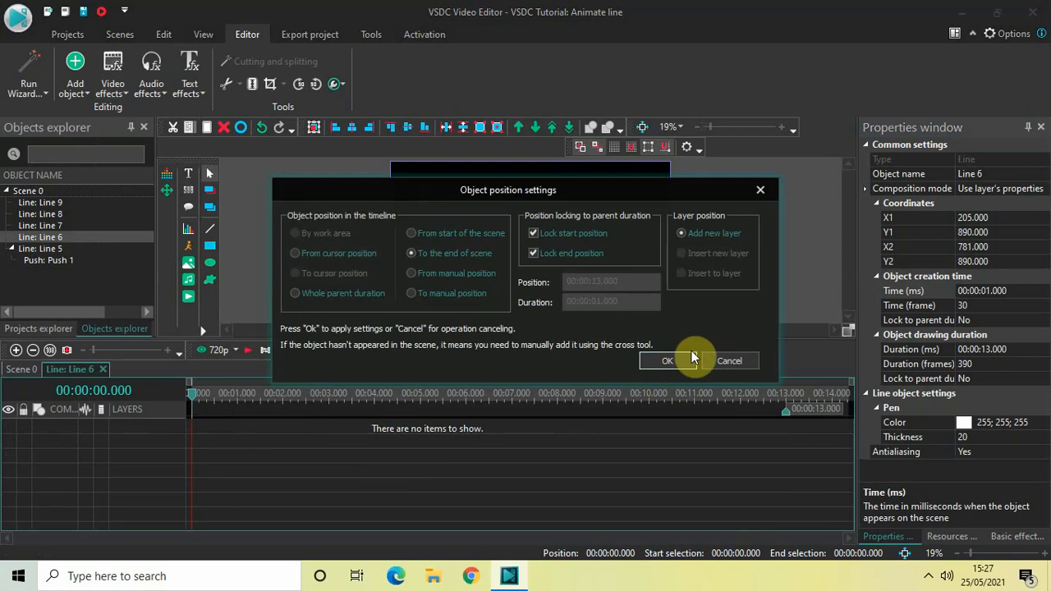
{"action": "left_click", "coordinate": [669, 361]}
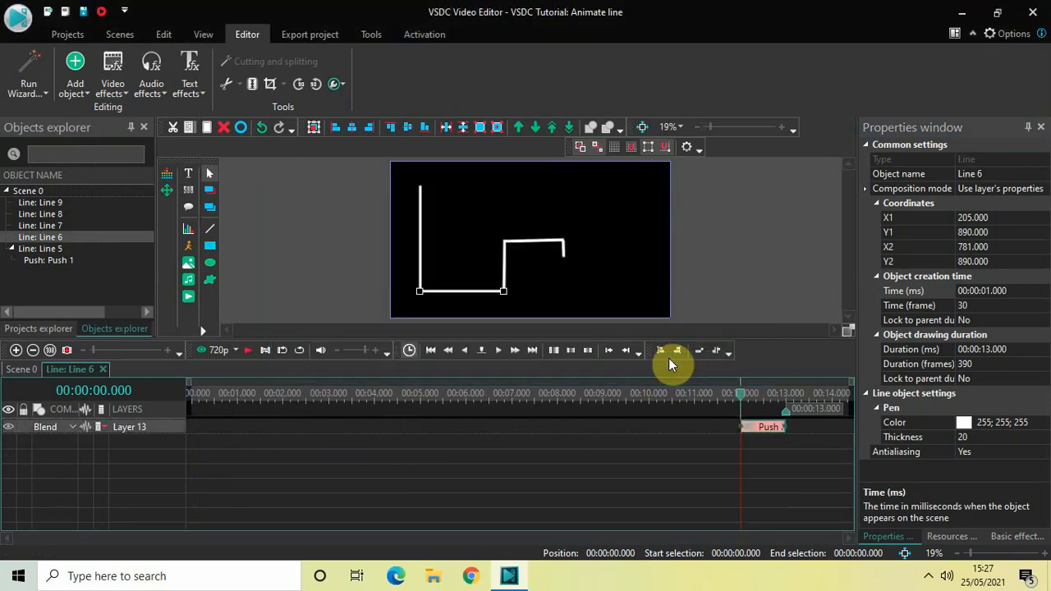
{"action": "left_click_drag", "start_coordinate": [769, 433], "coordinate": [104, 347]}
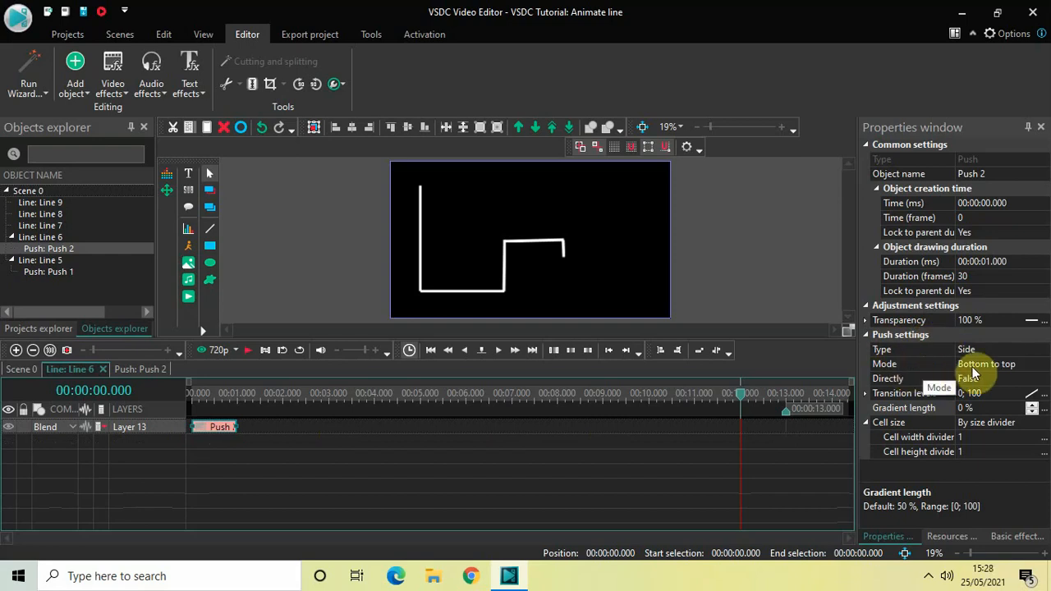
- Set the mode of Line 6's Push transition to Left to right and its Directly option to True
{"action": "left_click", "coordinate": [1038, 368]}
{"action": "left_click", "coordinate": [1041, 367]}
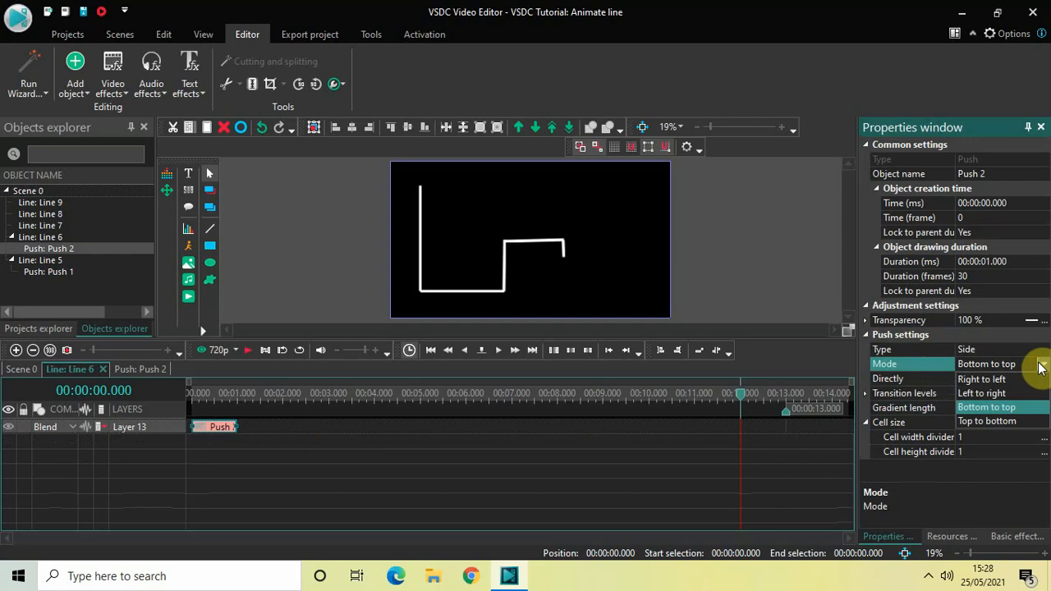
{"action": "left_click", "coordinate": [1010, 395]}
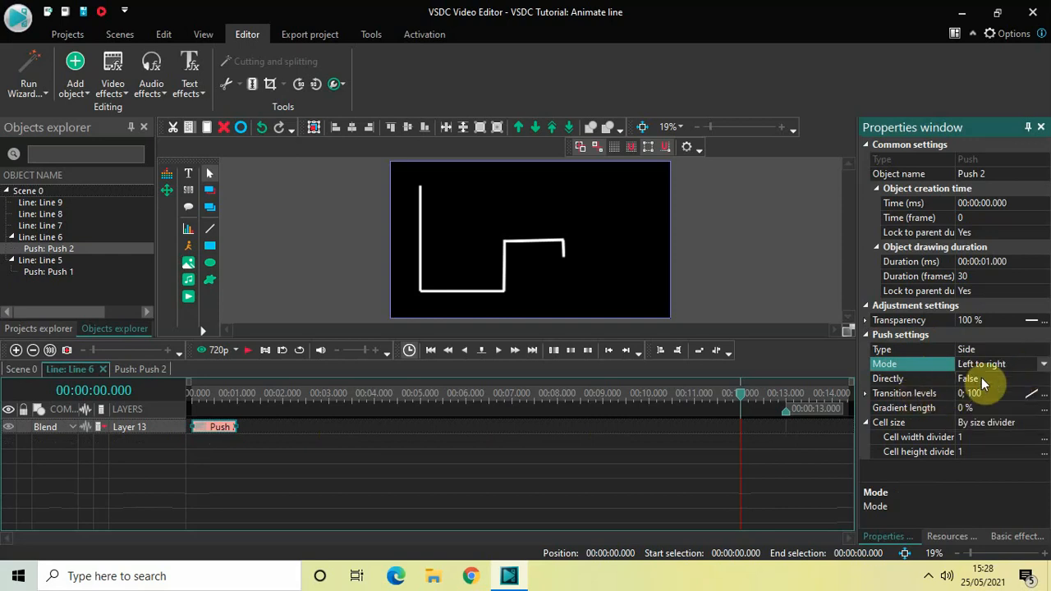
{"action": "left_click", "coordinate": [1008, 376]}
{"action": "left_click", "coordinate": [1009, 377]}
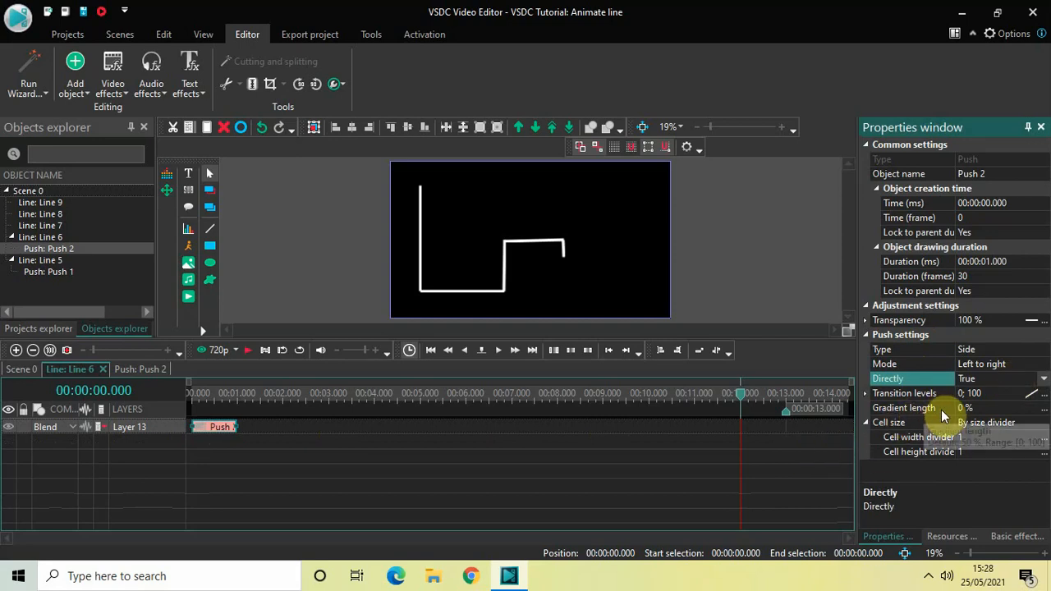
- Return to Scene 0 and play the line animation from the start to check Line 6's transition
{"action": "left_click", "coordinate": [11, 371]}
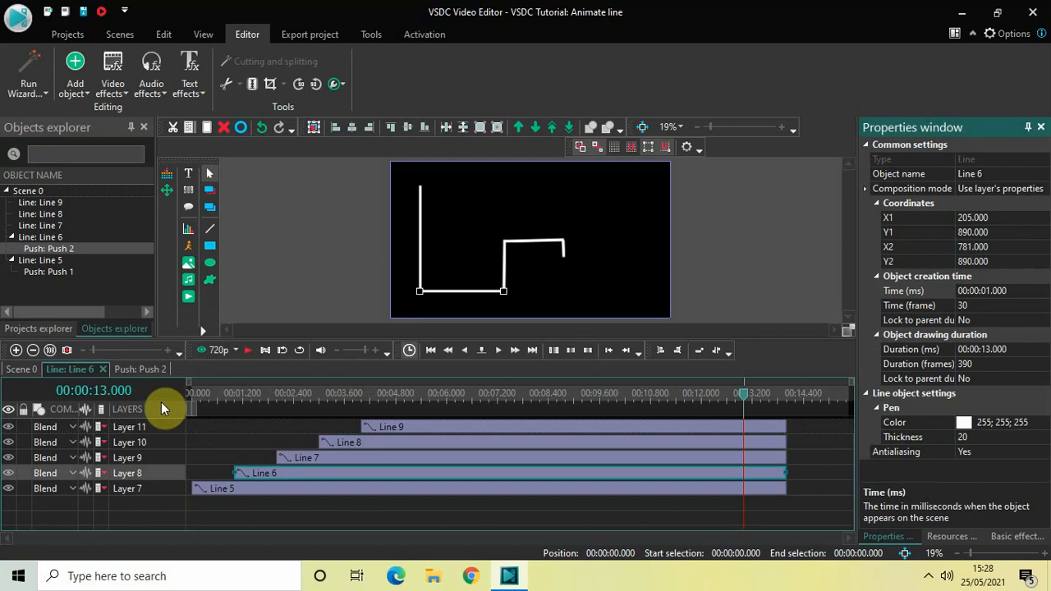
{"action": "left_click", "coordinate": [188, 394]}
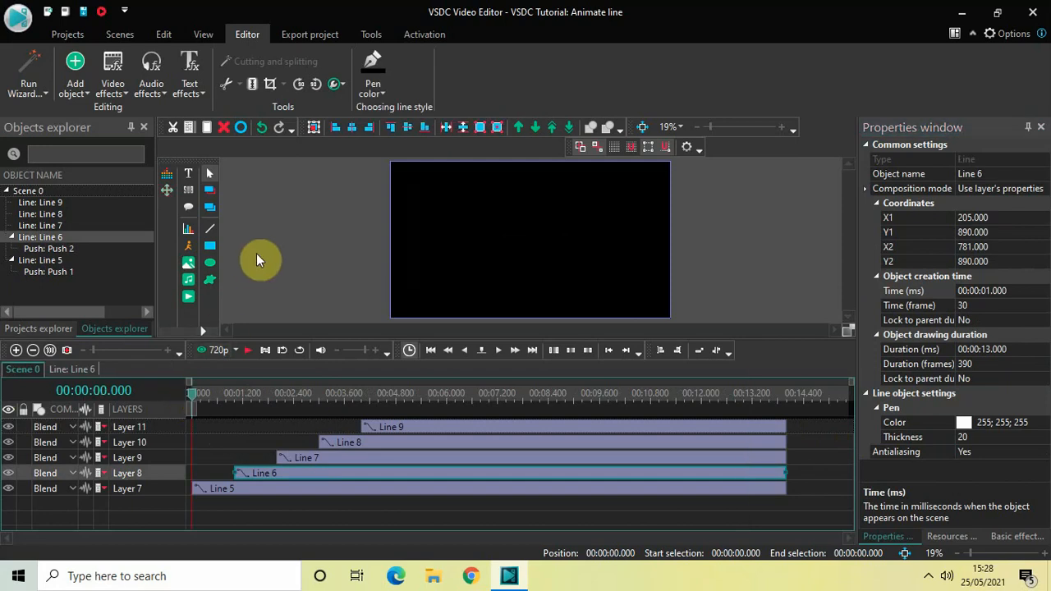
{"action": "key", "text": "space"}
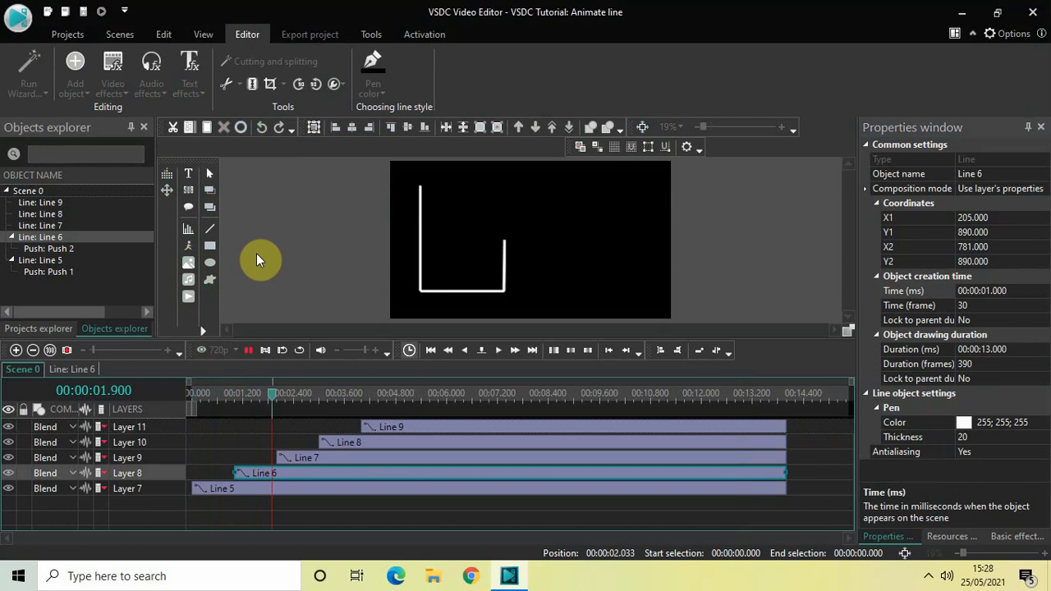
{"action": "key", "text": "space"}
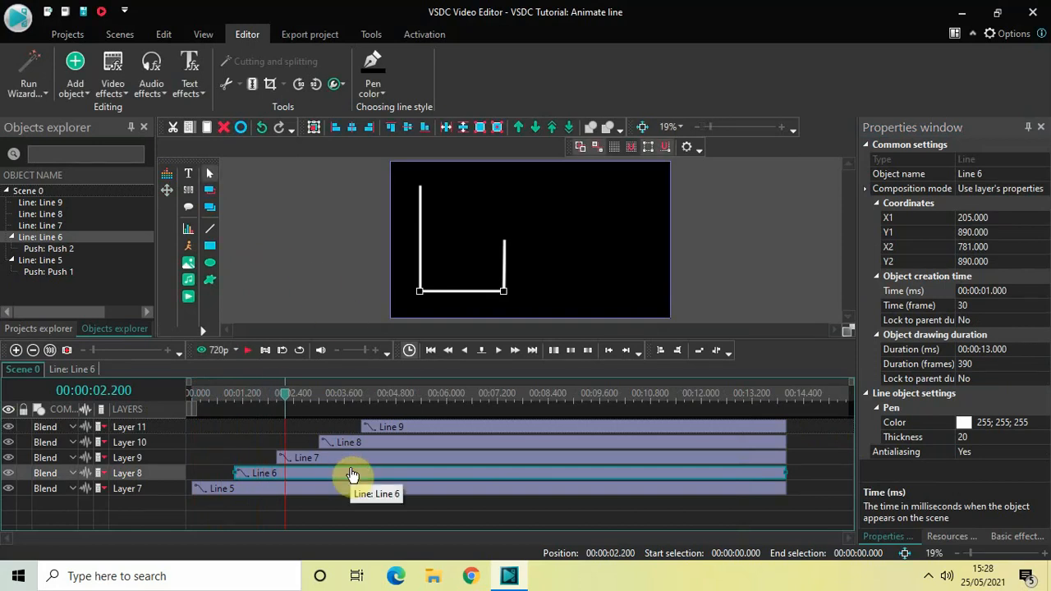
- Change the mode of Line 6's Push transition to Right to left and preview it from the start of the line's timeline
{"action": "double_click", "coordinate": [340, 476]}
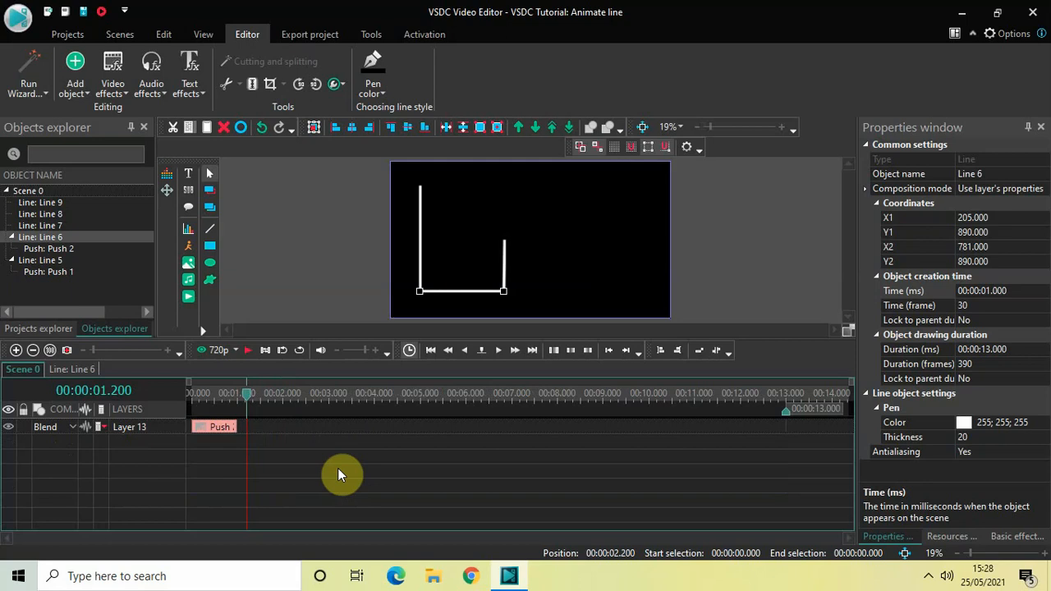
{"action": "left_click", "coordinate": [206, 426]}
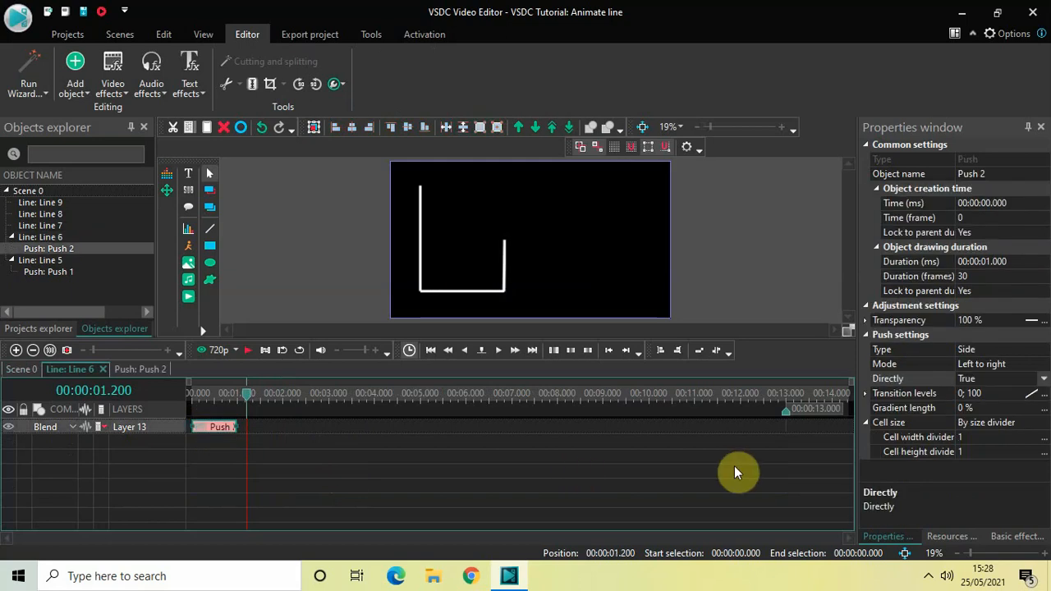
{"action": "left_click", "coordinate": [1043, 367]}
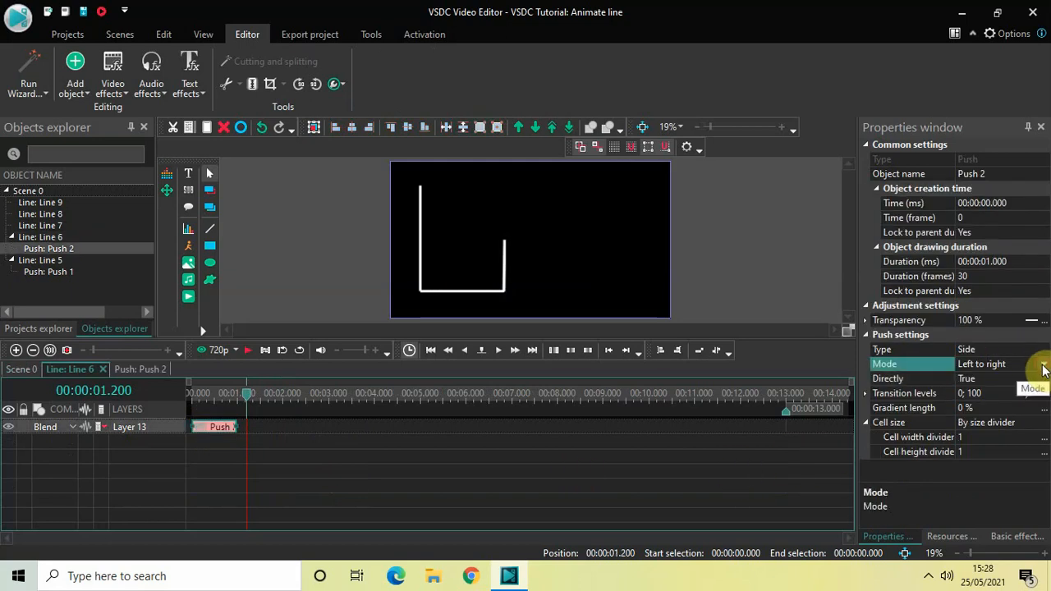
{"action": "left_click", "coordinate": [1043, 367]}
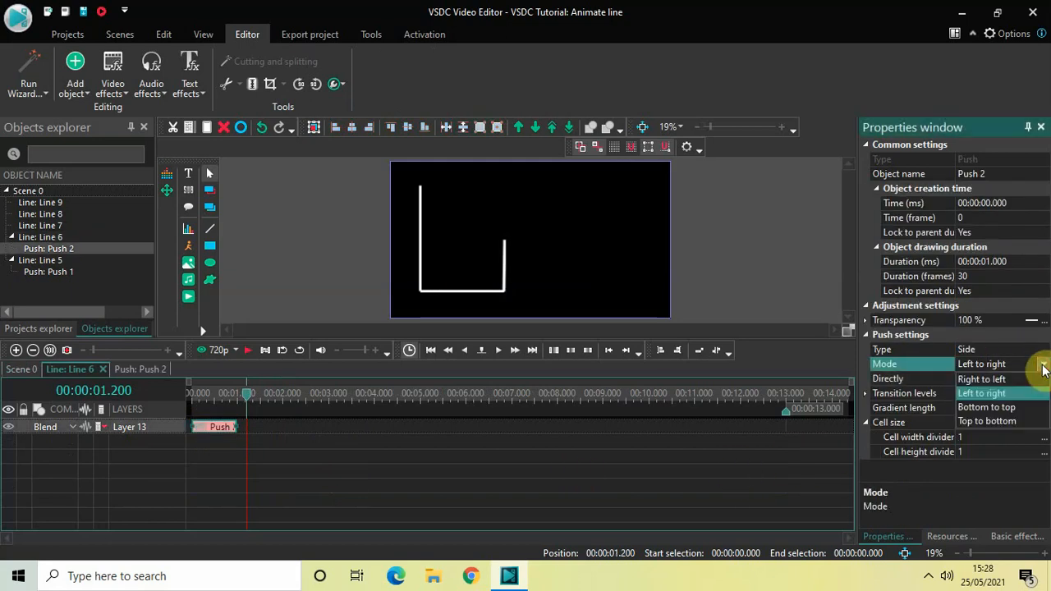
{"action": "left_click", "coordinate": [985, 380]}
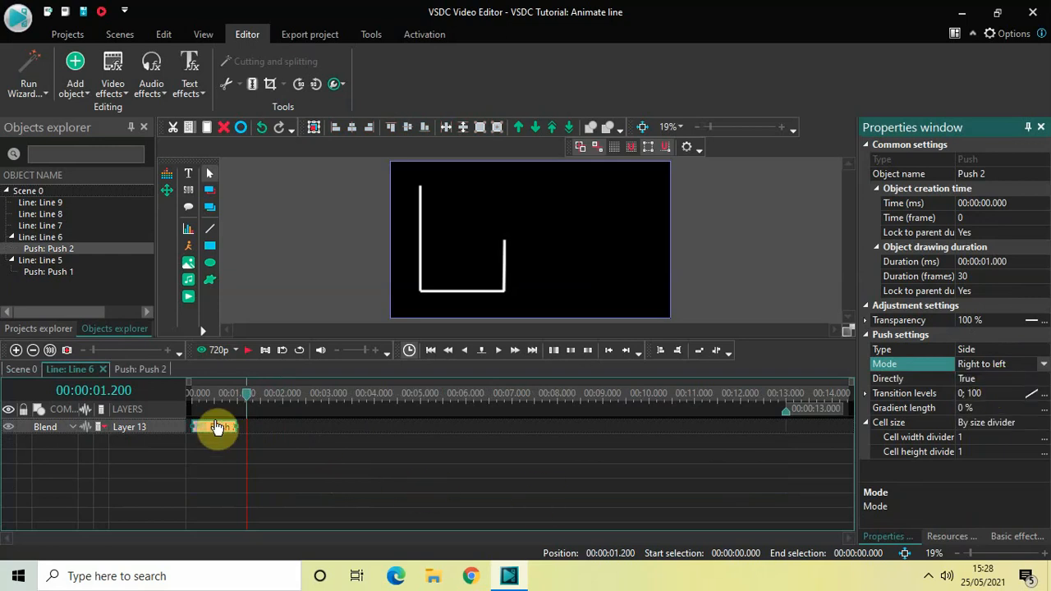
{"action": "left_click", "coordinate": [189, 392]}
{"action": "key", "text": "space"}
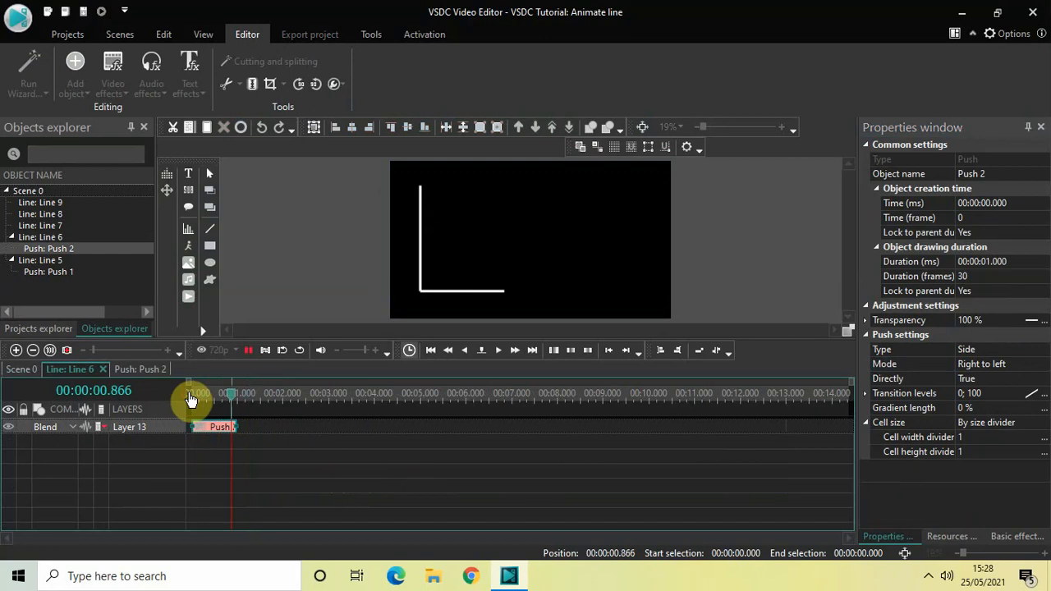
{"action": "key", "text": "space"}
- Go back to Scene 0 and play the whole animation from 00:00:00.000 through the appearance of Line 9
{"action": "left_click", "coordinate": [33, 376]}
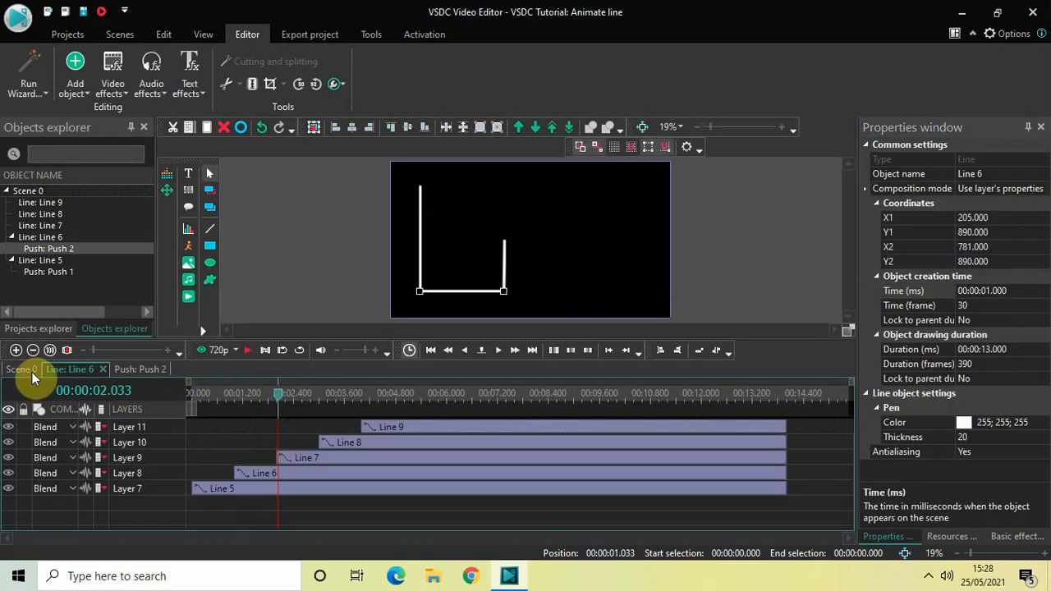
{"action": "left_click_drag", "start_coordinate": [279, 399], "coordinate": [148, 403]}
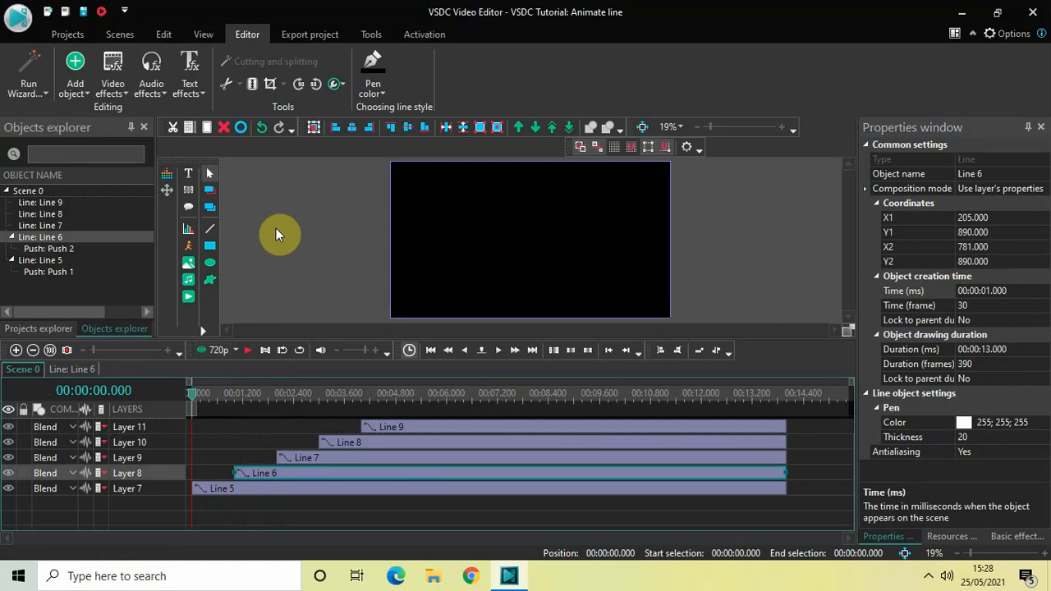
{"action": "key", "text": "space"}
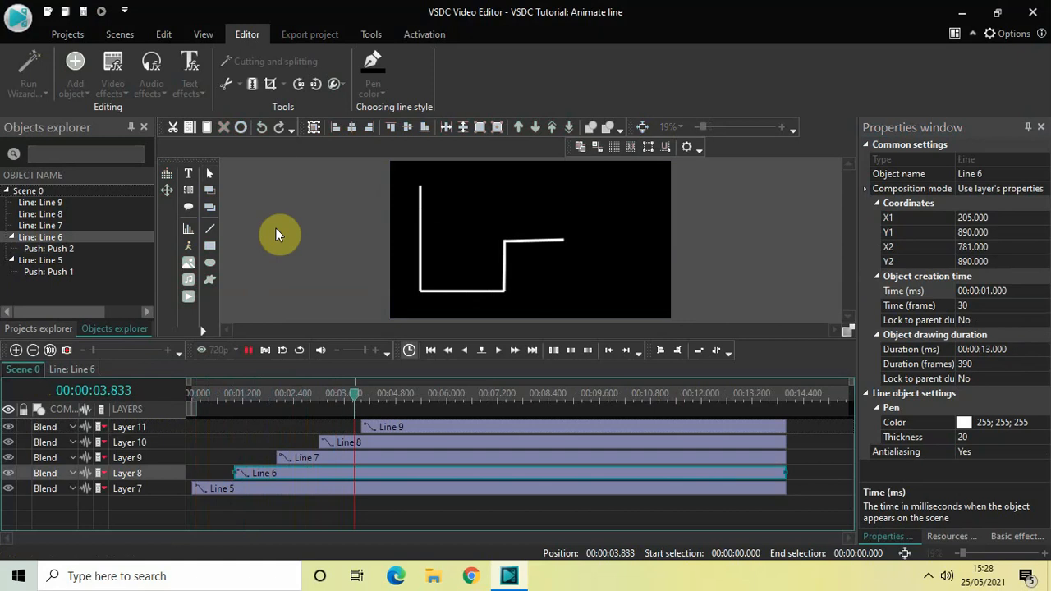
{"action": "key", "text": "space"}
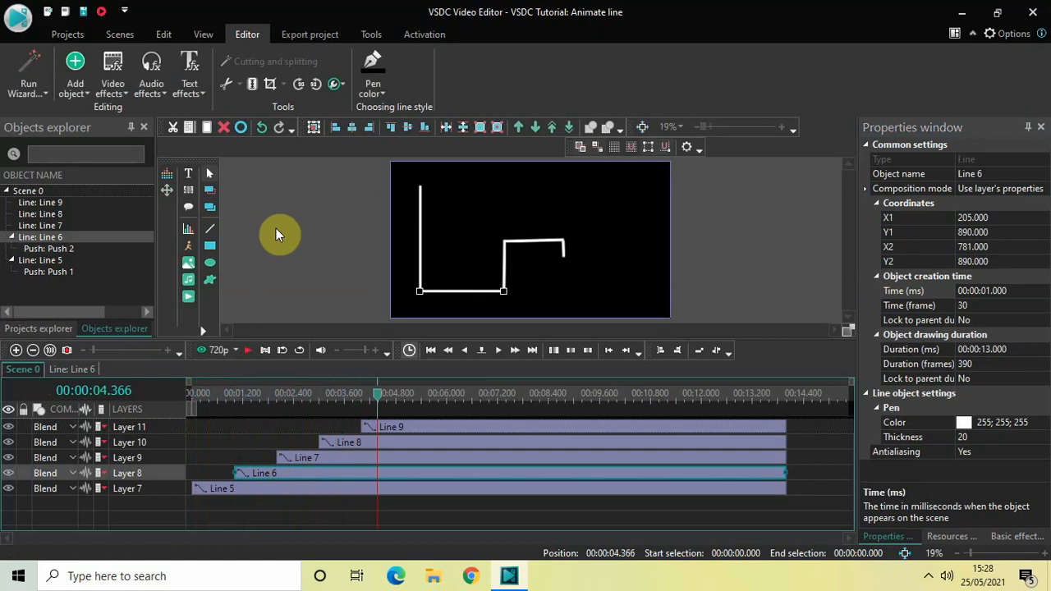
- Add a Push transition to Line 7 and move it to 00:00:00.000 on the line's own timeline
{"action": "double_click", "coordinate": [341, 464]}
{"action": "left_click", "coordinate": [308, 400]}
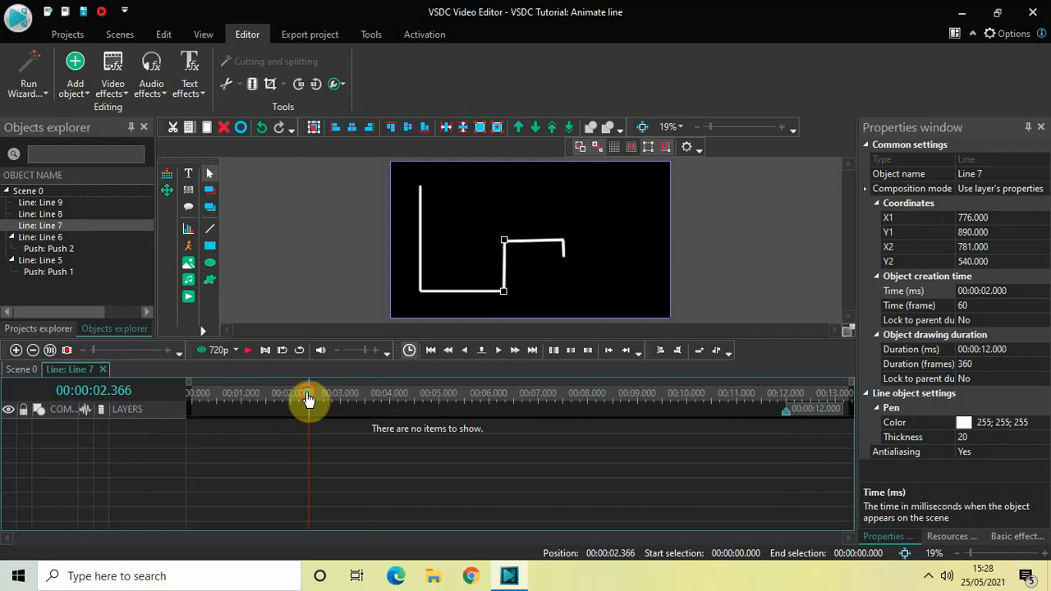
{"action": "left_click_drag", "start_coordinate": [308, 400], "coordinate": [156, 402]}
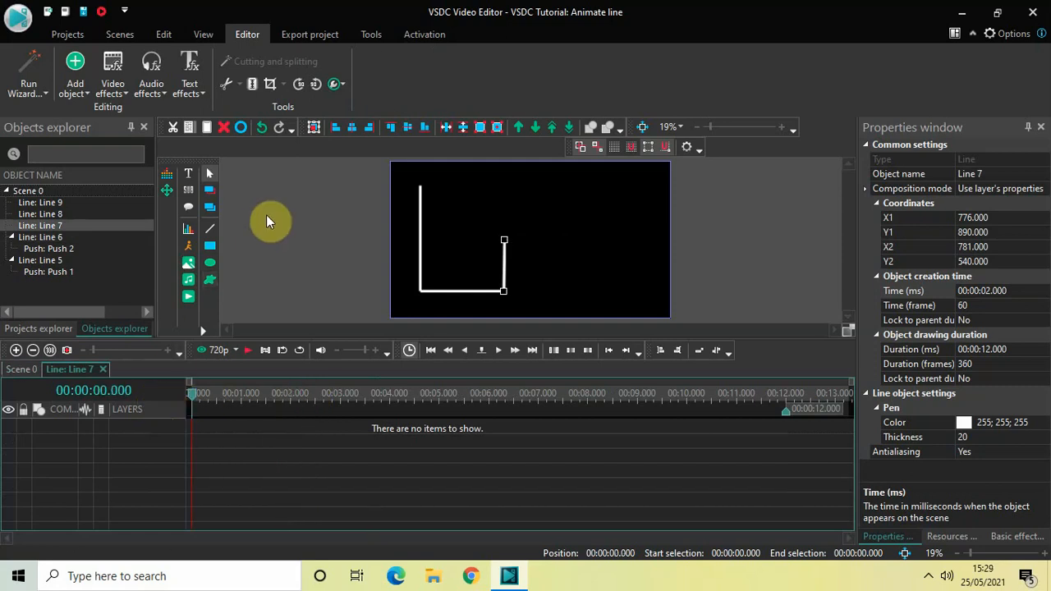
{"action": "left_click", "coordinate": [113, 83]}
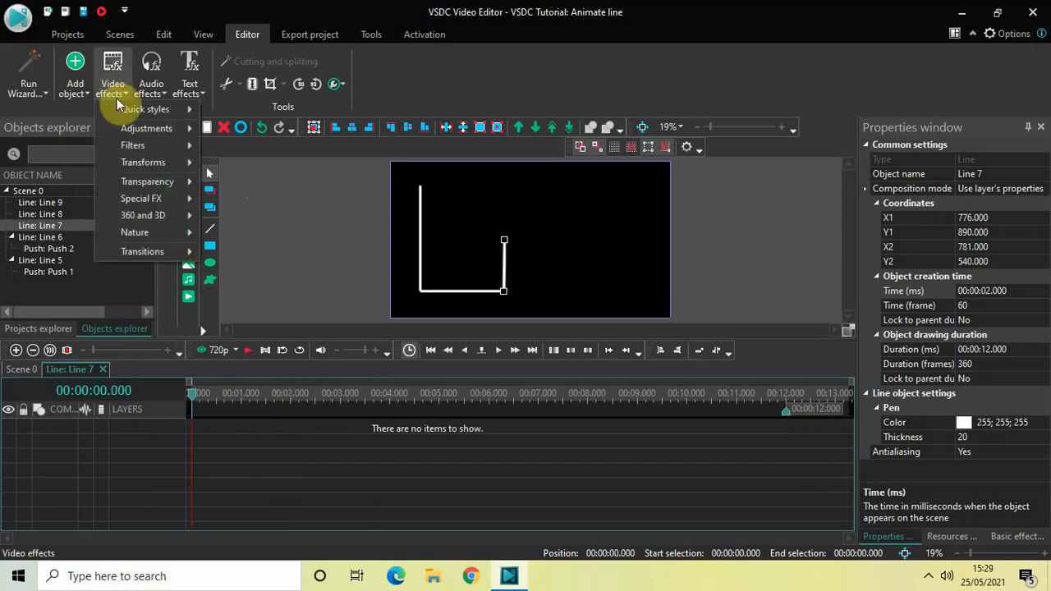
{"action": "mouse_move", "coordinate": [159, 250]}
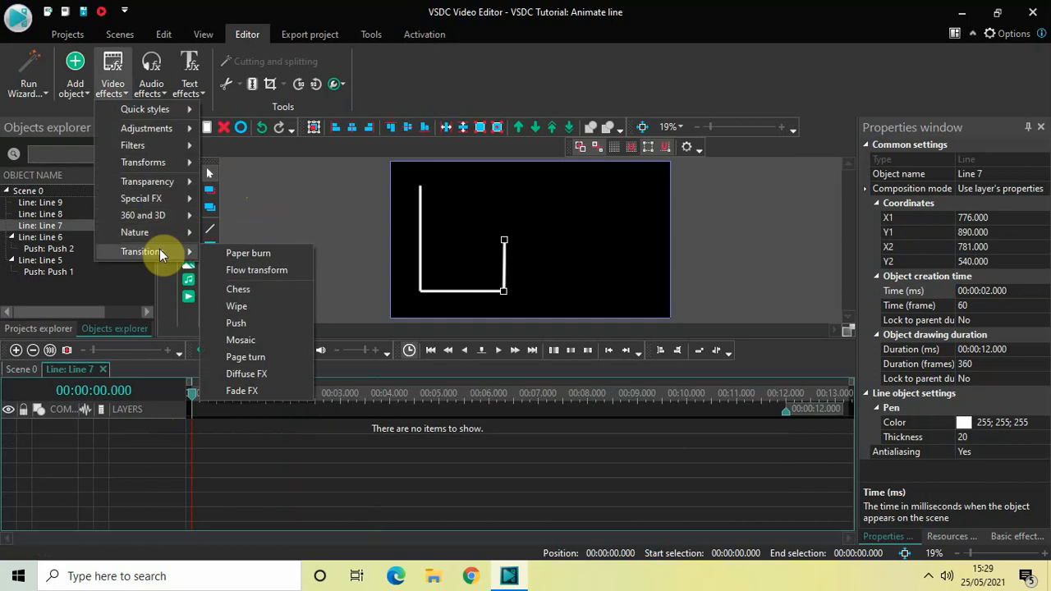
{"action": "left_click", "coordinate": [259, 322]}
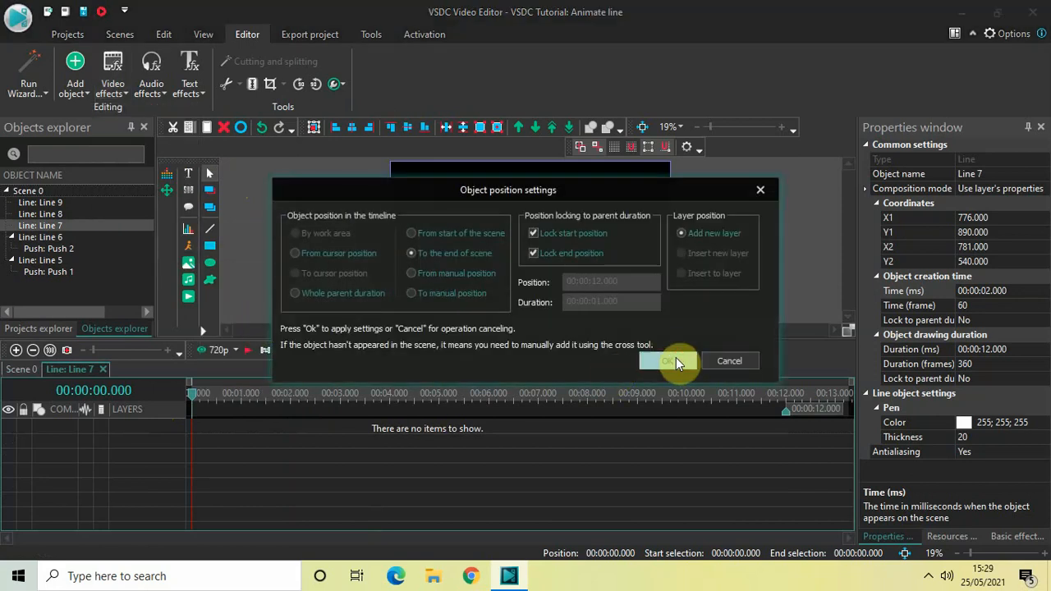
{"action": "left_click", "coordinate": [673, 359]}
{"action": "left_click_drag", "start_coordinate": [744, 426], "coordinate": [190, 427]}
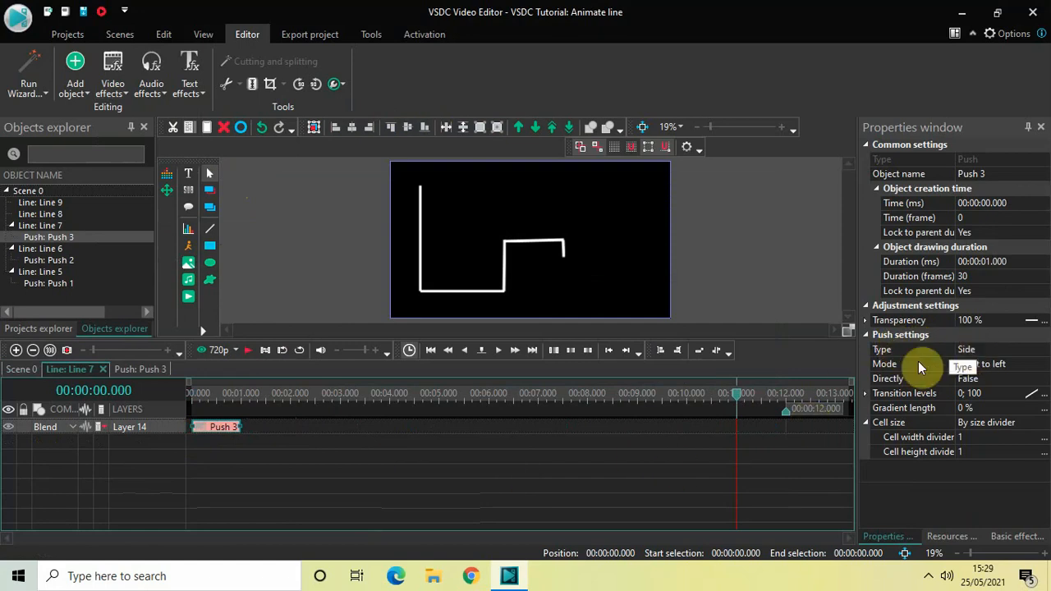
- Set Line 7's Push transition mode to Top to bottom and its Directly option to True, and preview it from the line's start
{"action": "left_click", "coordinate": [1044, 367]}
{"action": "left_click", "coordinate": [1044, 365]}
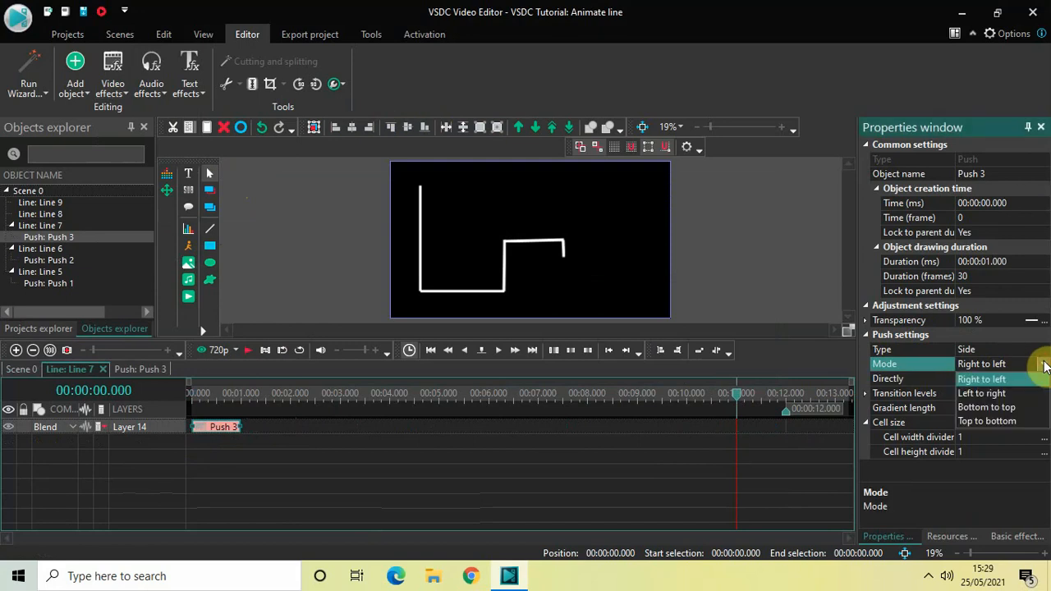
{"action": "left_click", "coordinate": [1010, 423]}
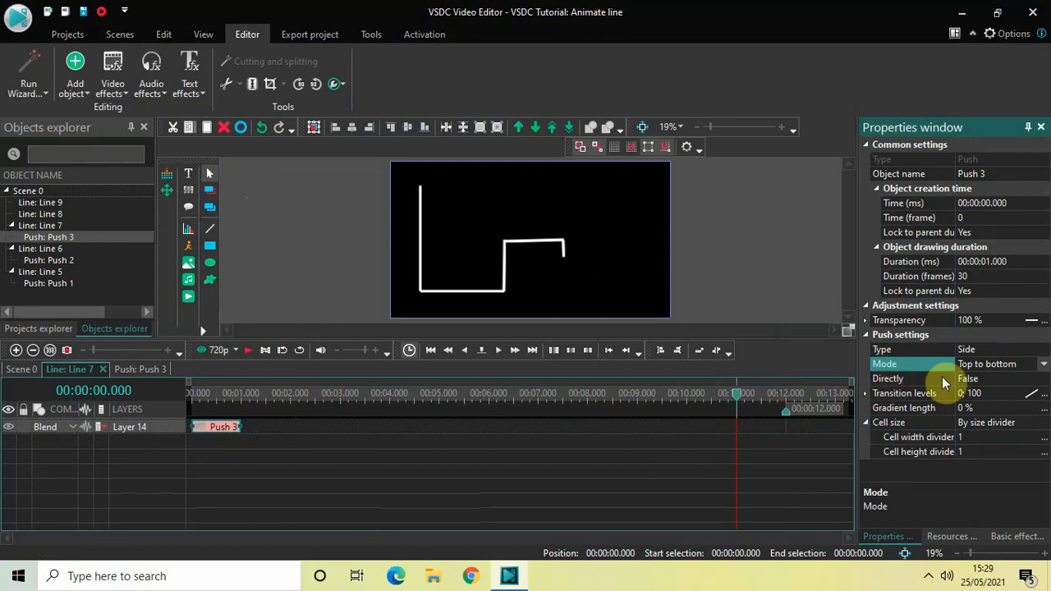
{"action": "double_click", "coordinate": [1000, 382]}
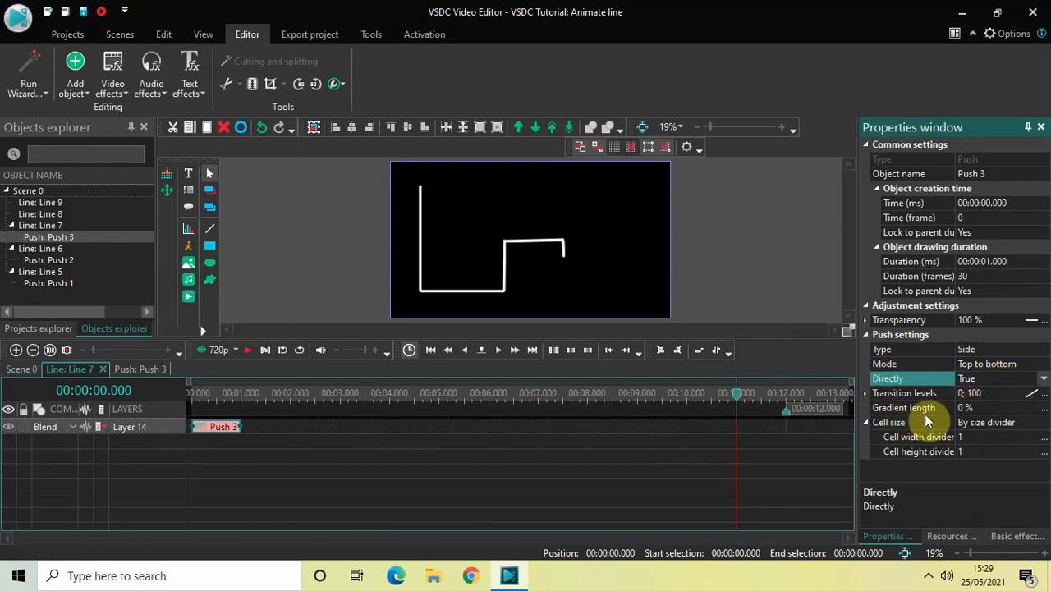
{"action": "left_click", "coordinate": [976, 410]}
{"action": "left_click_drag", "start_coordinate": [228, 475], "coordinate": [287, 442]}
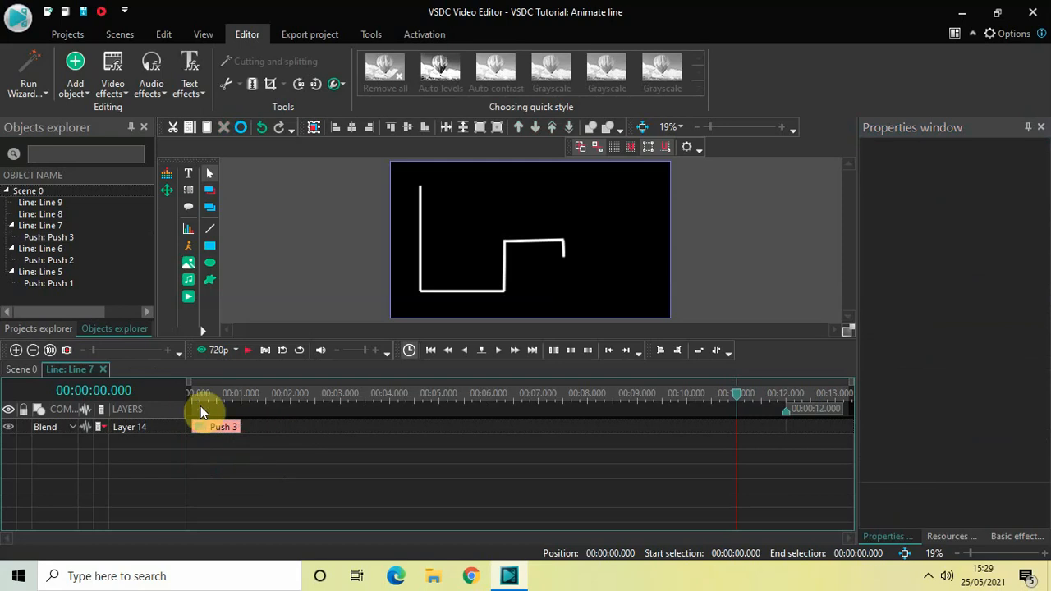
{"action": "key", "text": "space"}
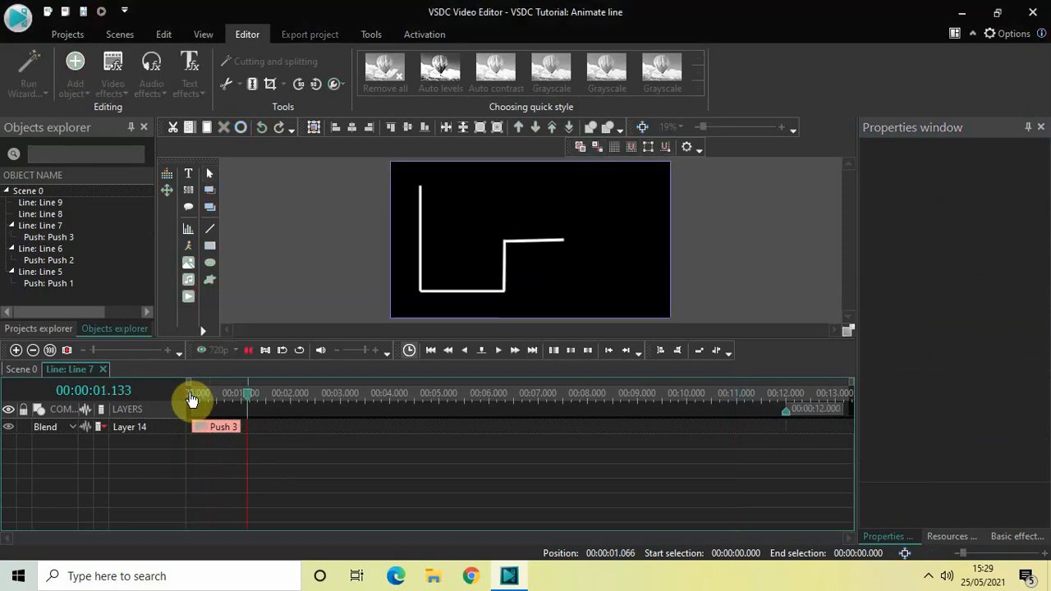
- Return to Scene 0 and play the animation from 00:00:00.000 to check Line 7's transition
{"action": "left_click", "coordinate": [25, 371]}
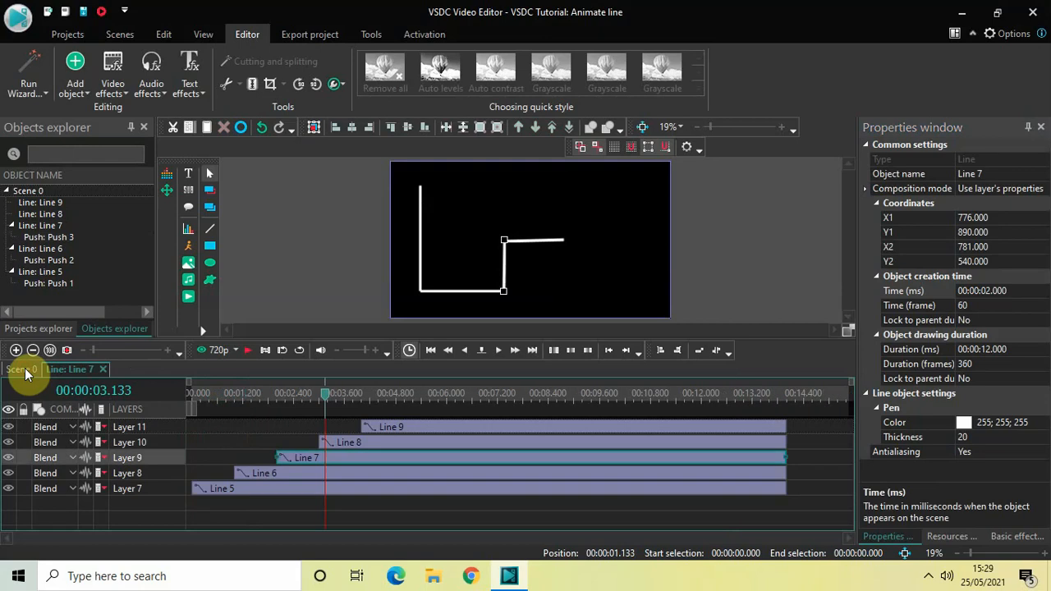
{"action": "left_click", "coordinate": [327, 401]}
{"action": "left_click_drag", "start_coordinate": [327, 401], "coordinate": [141, 422]}
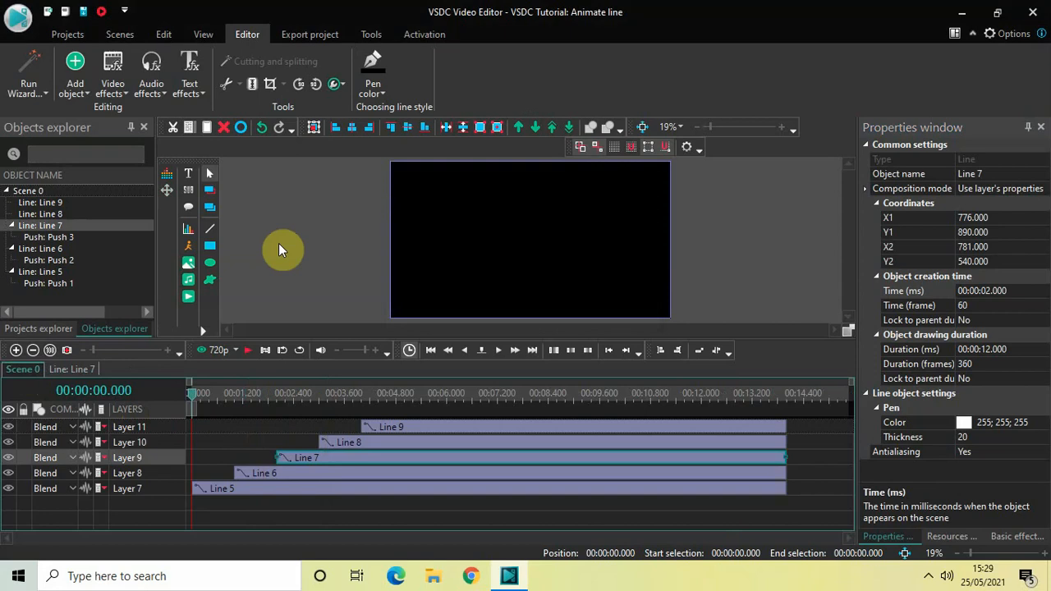
{"action": "key", "text": "space"}
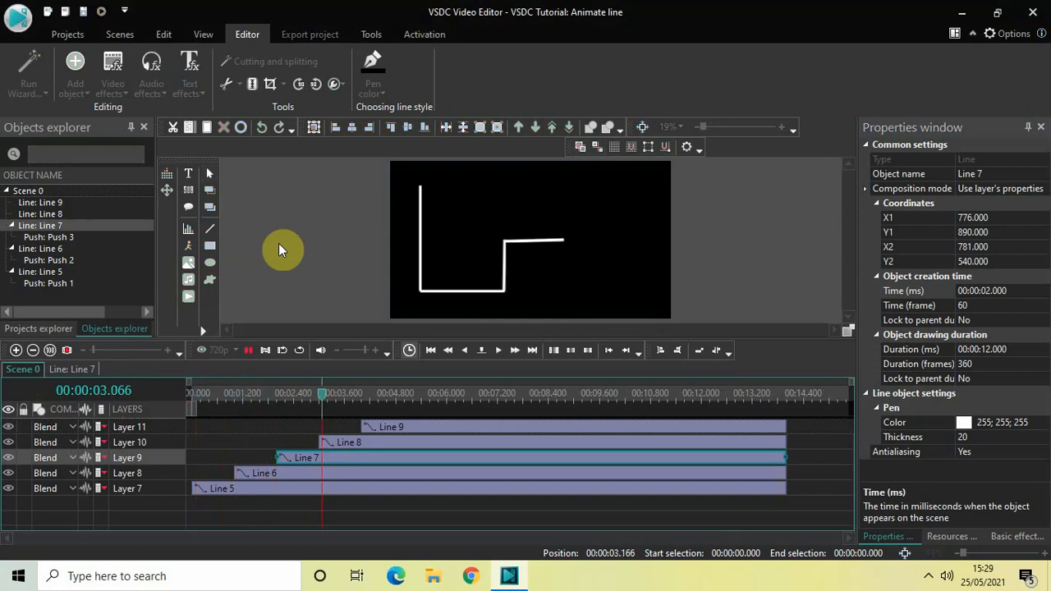
{"action": "key", "text": "space"}
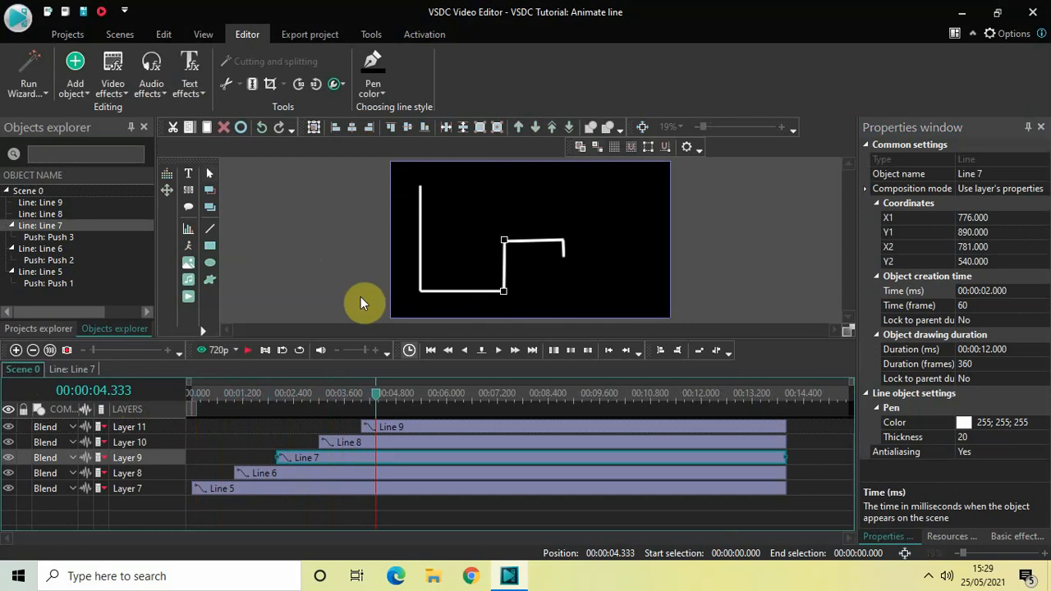
- Add a Push transition to Line 8 and move it to 00:00:00.000 on the line's own timeline
{"action": "double_click", "coordinate": [429, 447]}
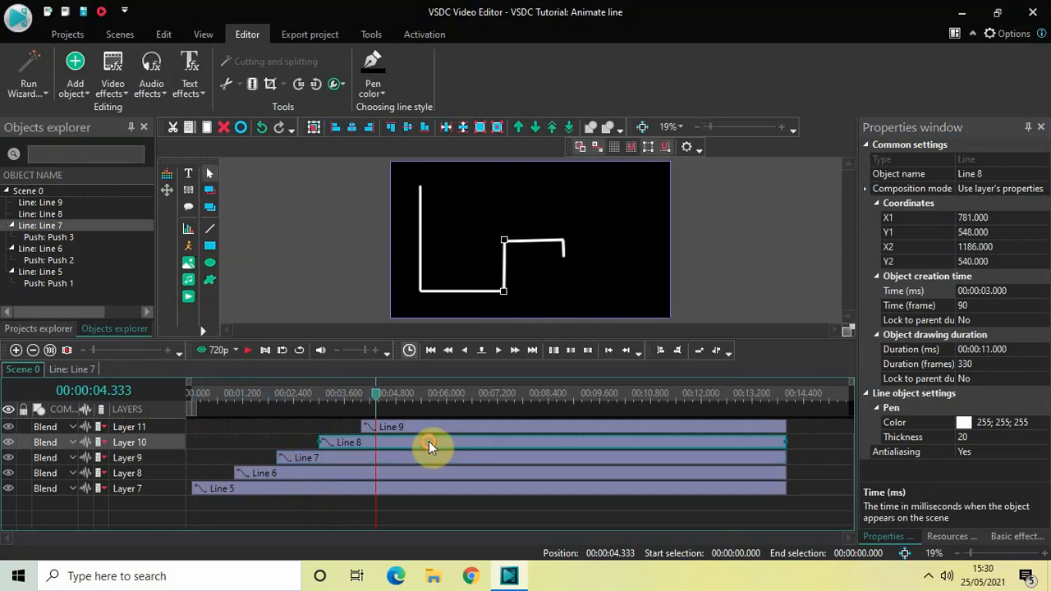
{"action": "left_click", "coordinate": [267, 397]}
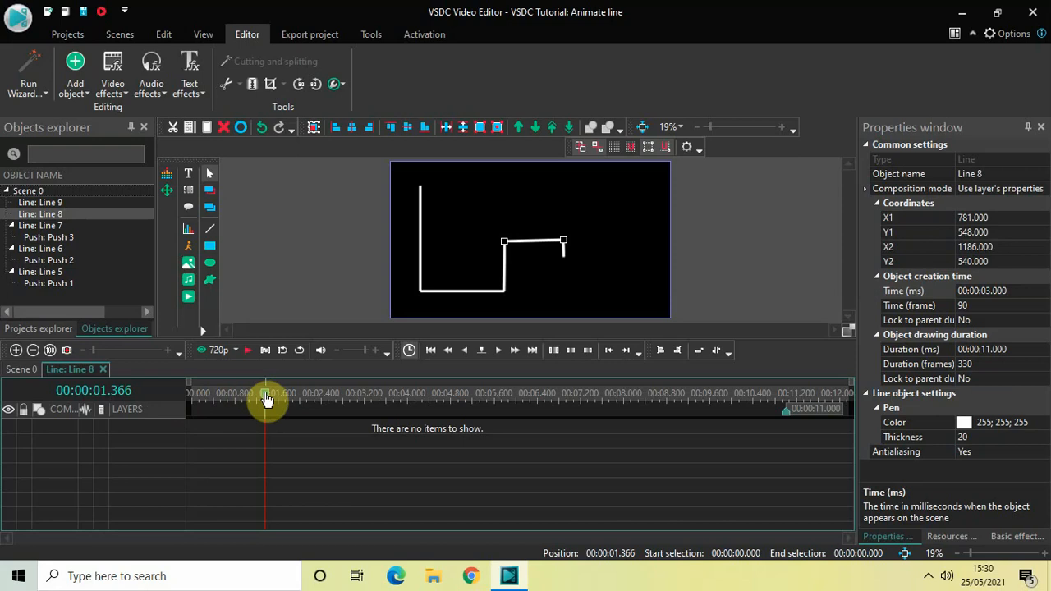
{"action": "left_click_drag", "start_coordinate": [267, 397], "coordinate": [98, 397]}
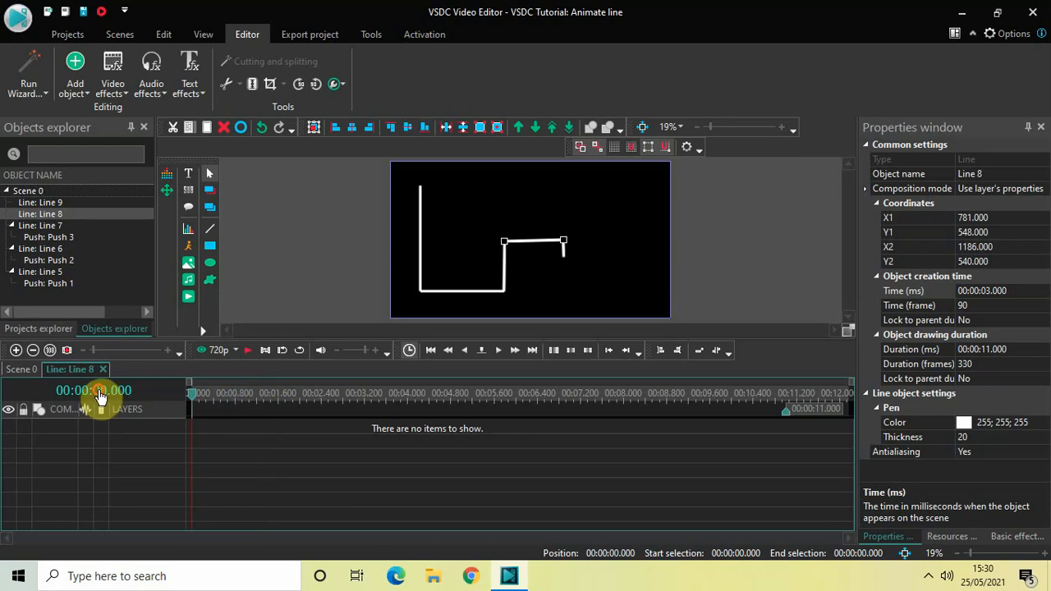
{"action": "left_click", "coordinate": [112, 94]}
{"action": "mouse_move", "coordinate": [153, 251]}
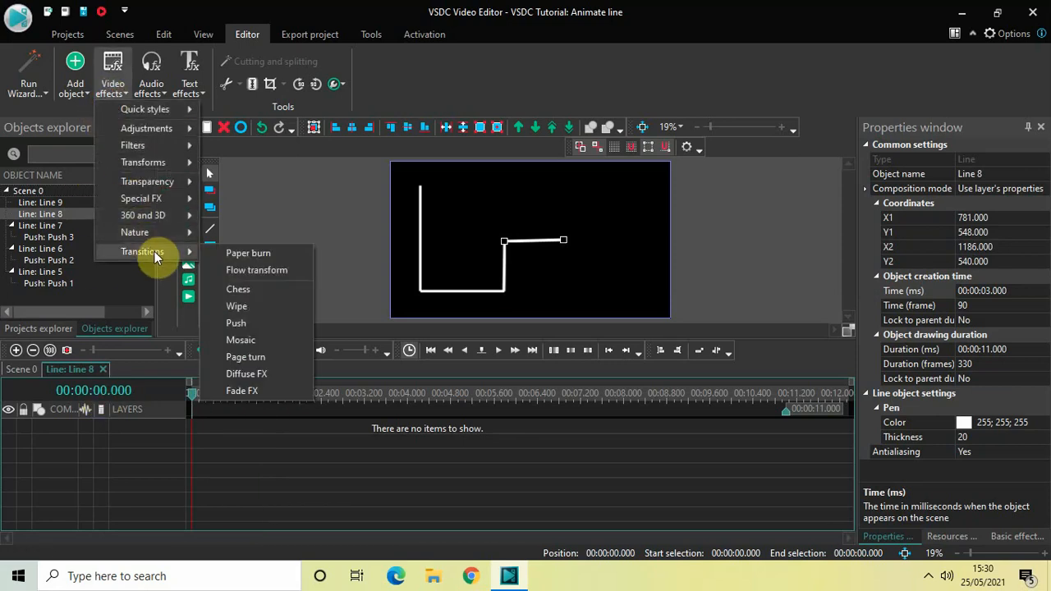
{"action": "left_click", "coordinate": [263, 323]}
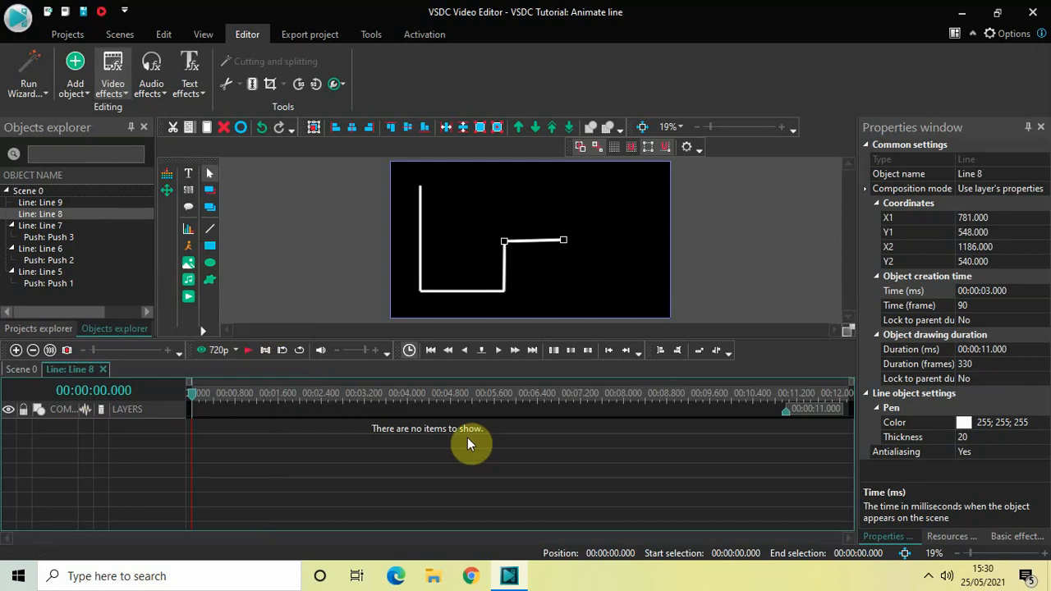
{"action": "left_click", "coordinate": [675, 358]}
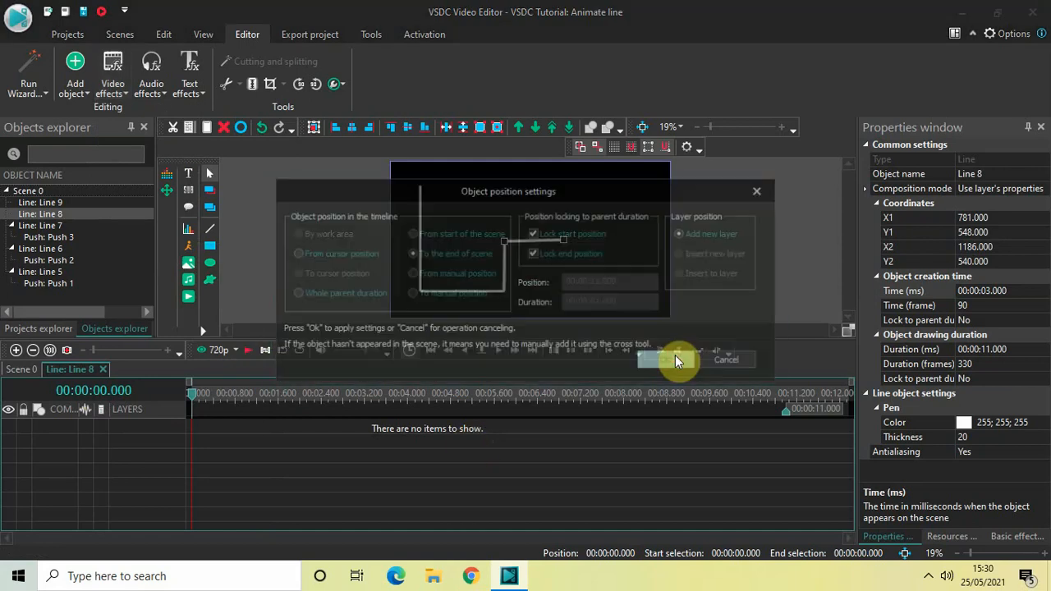
{"action": "left_click_drag", "start_coordinate": [762, 426], "coordinate": [193, 382]}
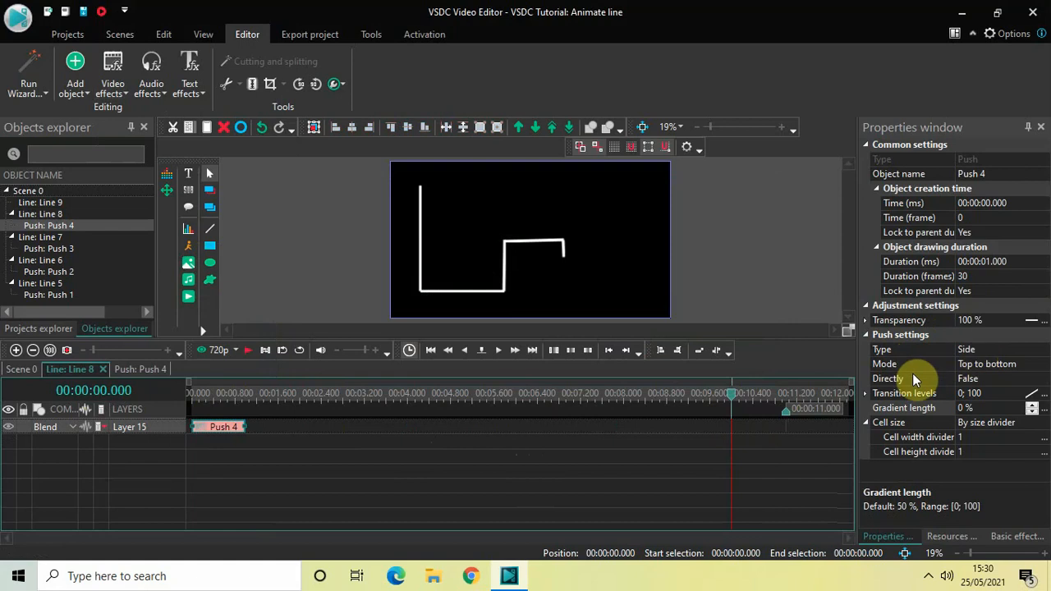
- Set Line 8's Push transition mode to Right to left and its Directly option to True, and preview it from the line's start
{"action": "left_click", "coordinate": [1045, 366]}
{"action": "left_click", "coordinate": [1044, 365]}
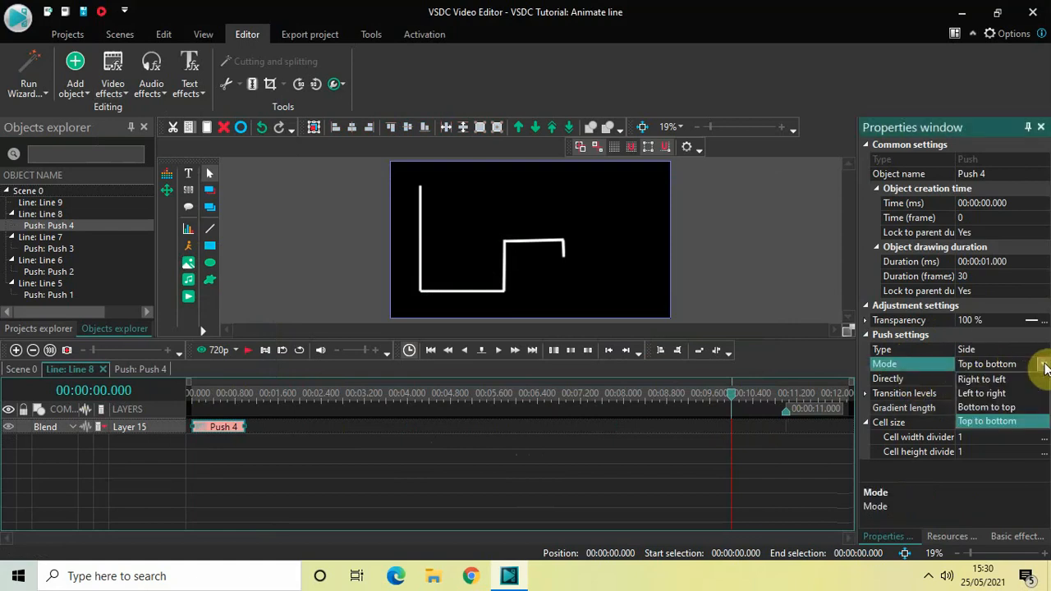
{"action": "left_click", "coordinate": [1005, 380]}
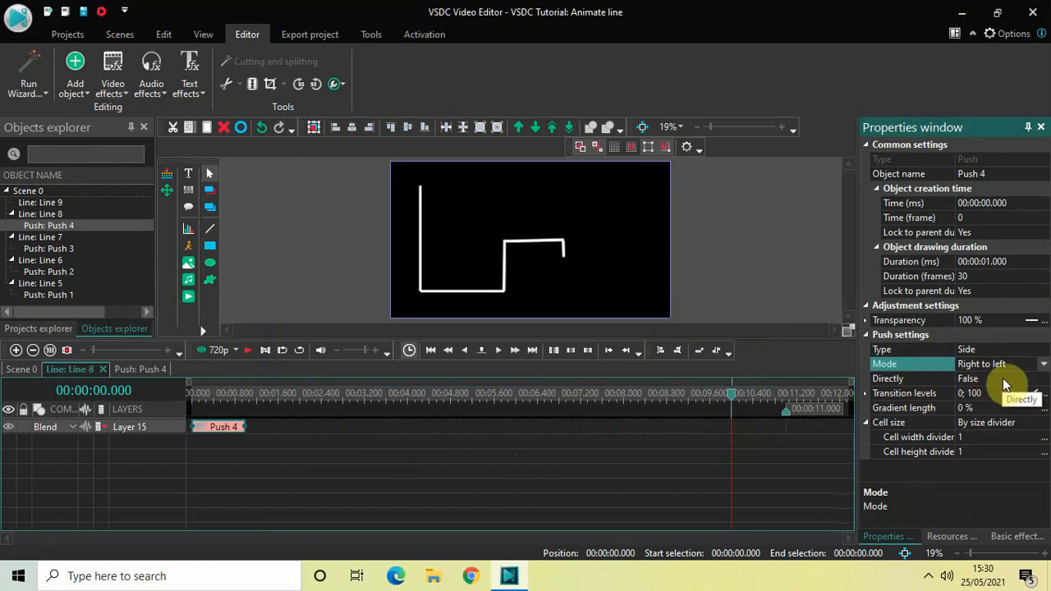
{"action": "left_click", "coordinate": [1003, 378]}
{"action": "double_click", "coordinate": [1003, 378]}
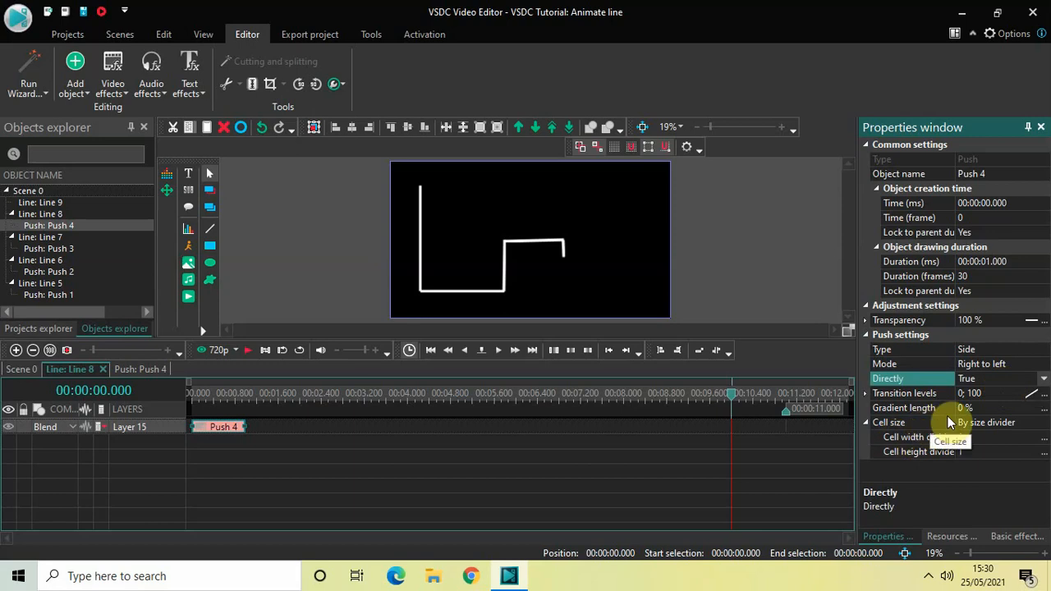
{"action": "left_click", "coordinate": [190, 395]}
{"action": "key", "text": "space"}
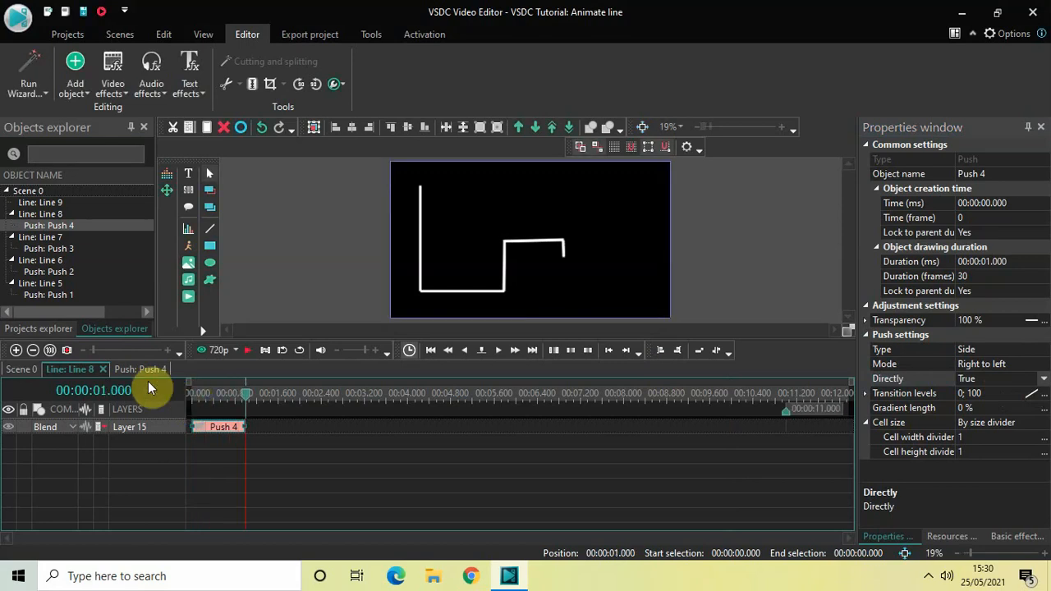
- Return to Scene 0 and play the animation from 00:00:00.000 to check Line 8's transition
{"action": "left_click", "coordinate": [33, 372]}
{"action": "left_click", "coordinate": [361, 398]}
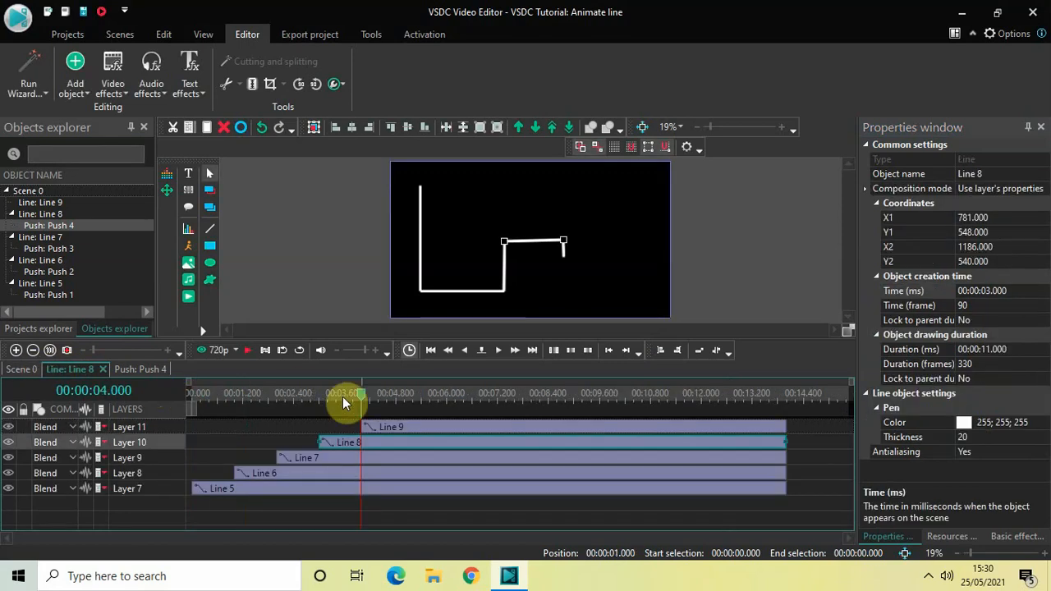
{"action": "left_click_drag", "start_coordinate": [364, 402], "coordinate": [144, 391]}
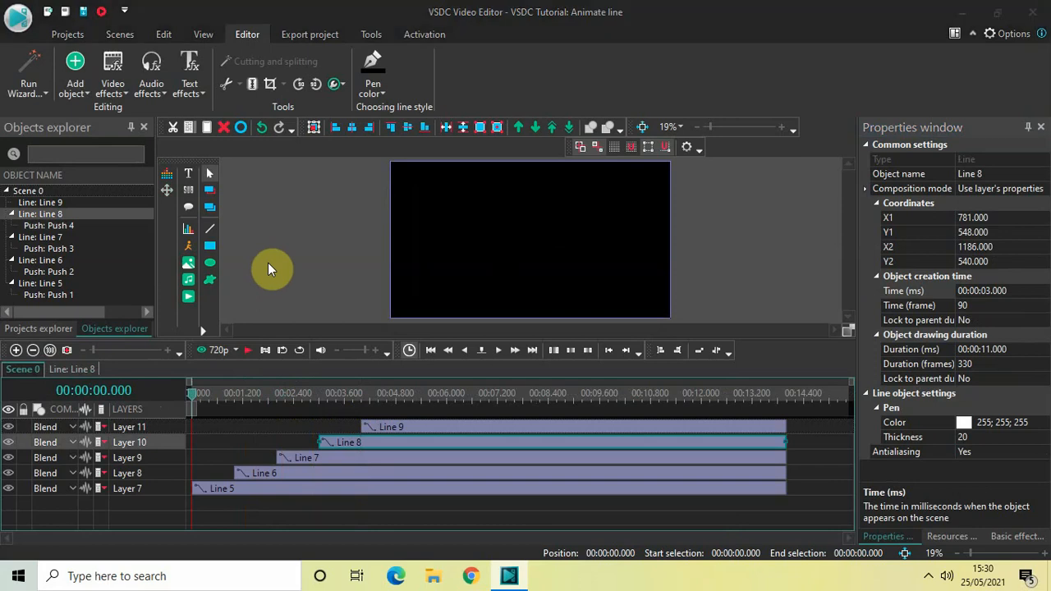
{"action": "key", "text": "space"}
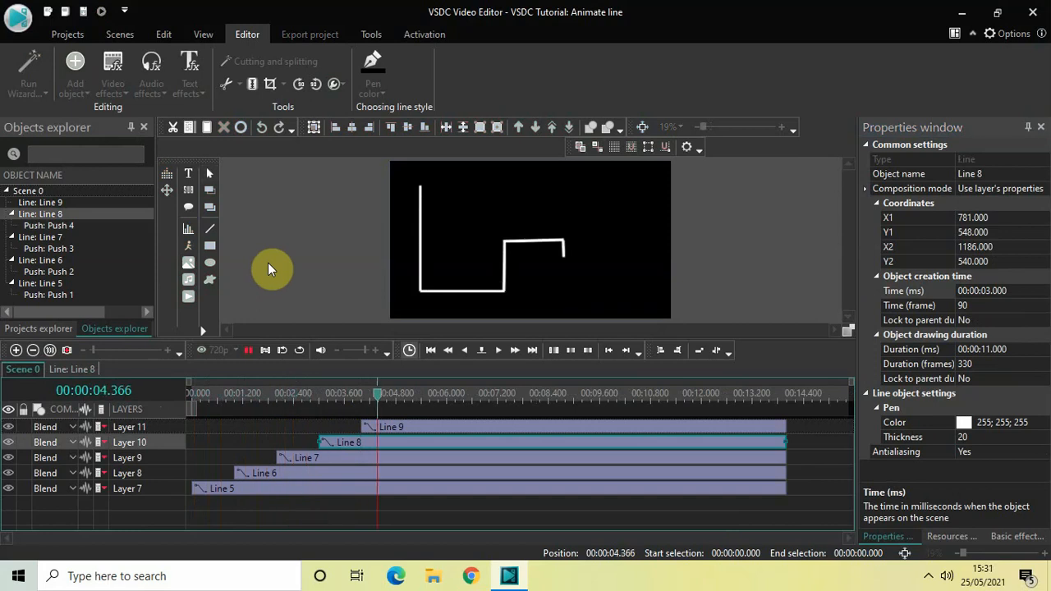
{"action": "key", "text": "space"}
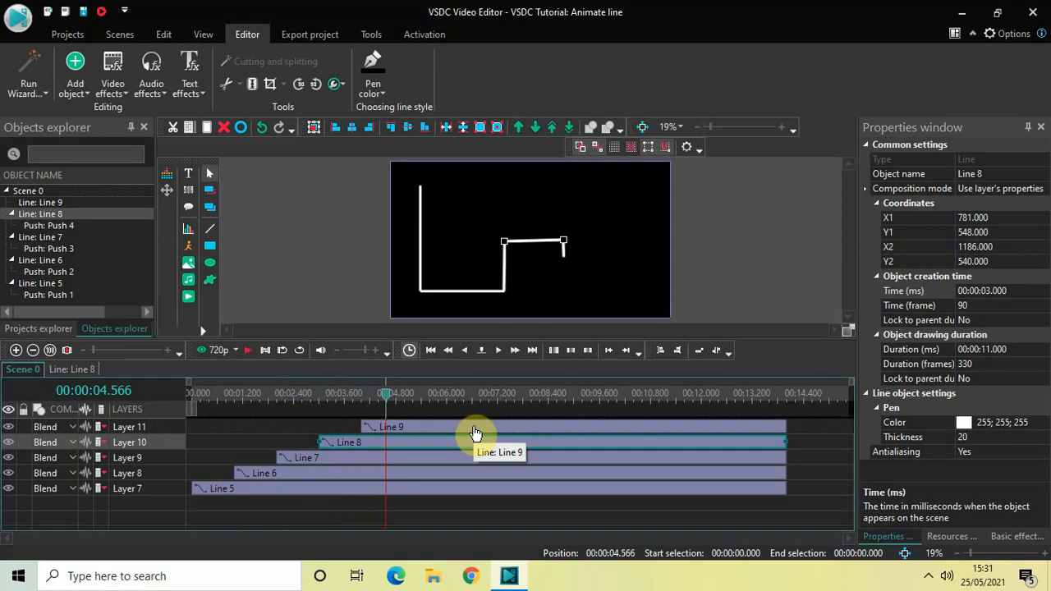
- Add a Push transition to Line 9 and move it to 00:00:00.000 on the line's own timeline
{"action": "double_click", "coordinate": [475, 429]}
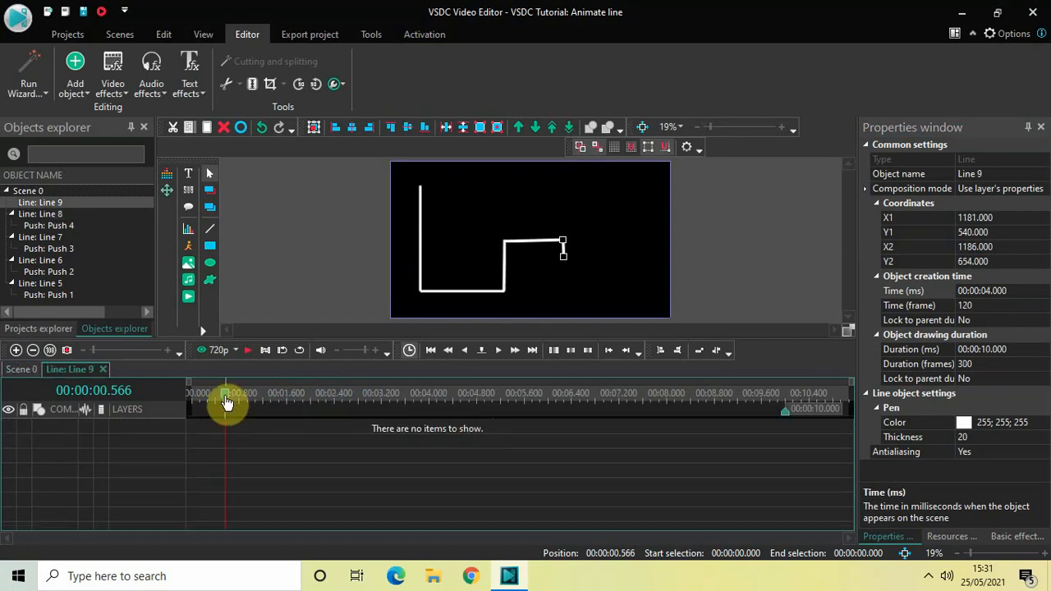
{"action": "left_click_drag", "start_coordinate": [227, 403], "coordinate": [165, 402]}
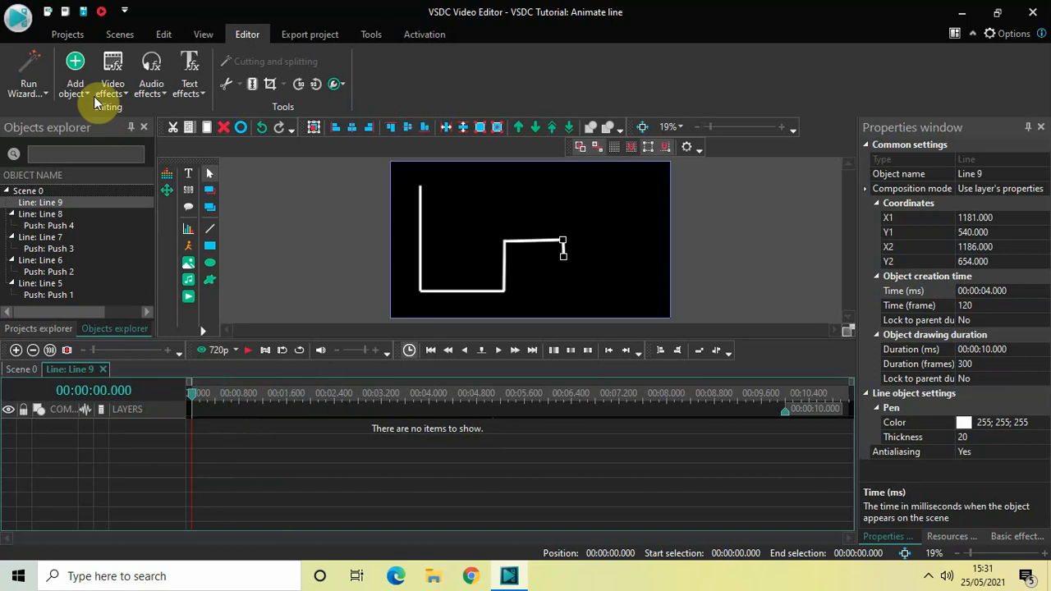
{"action": "left_click", "coordinate": [113, 74]}
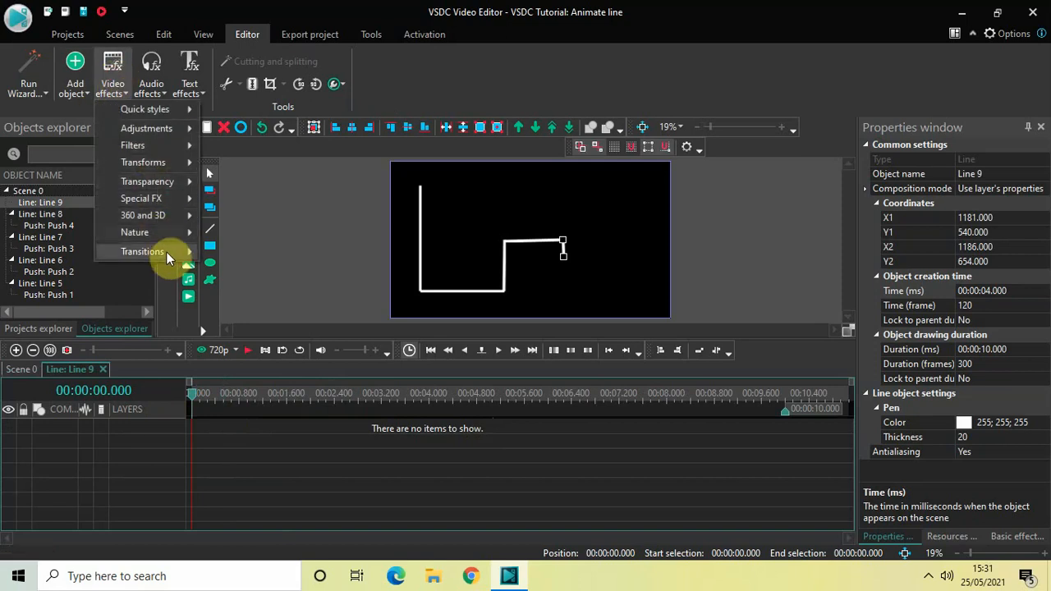
{"action": "mouse_move", "coordinate": [167, 251]}
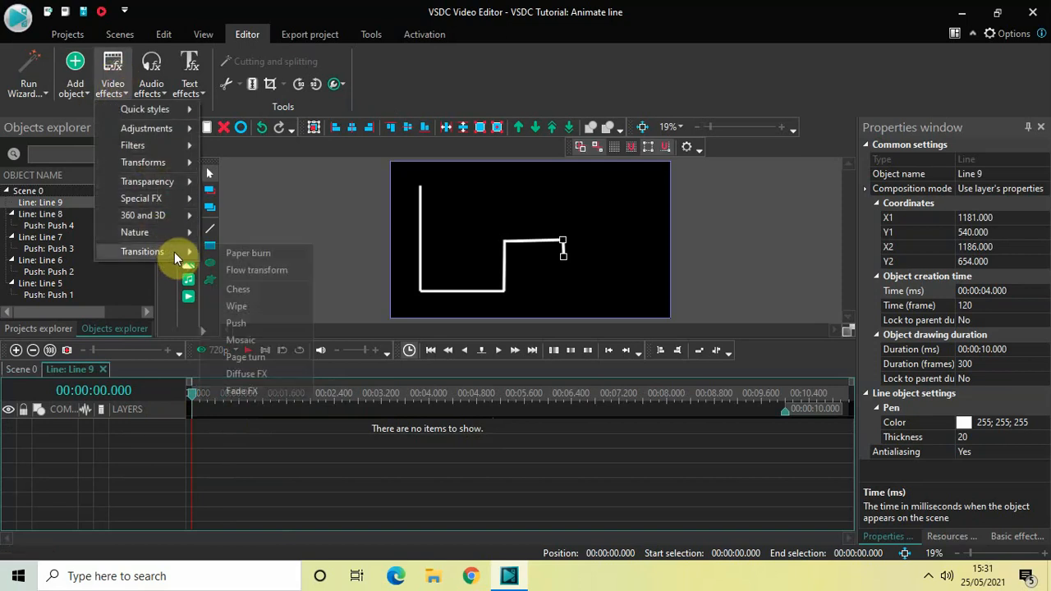
{"action": "left_click", "coordinate": [252, 324]}
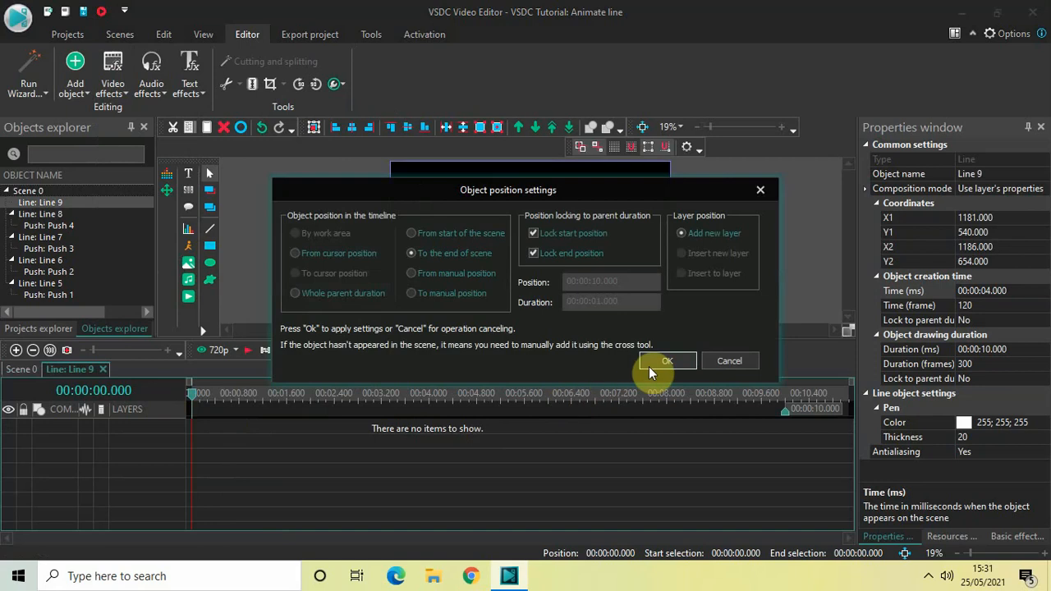
{"action": "left_click", "coordinate": [660, 363]}
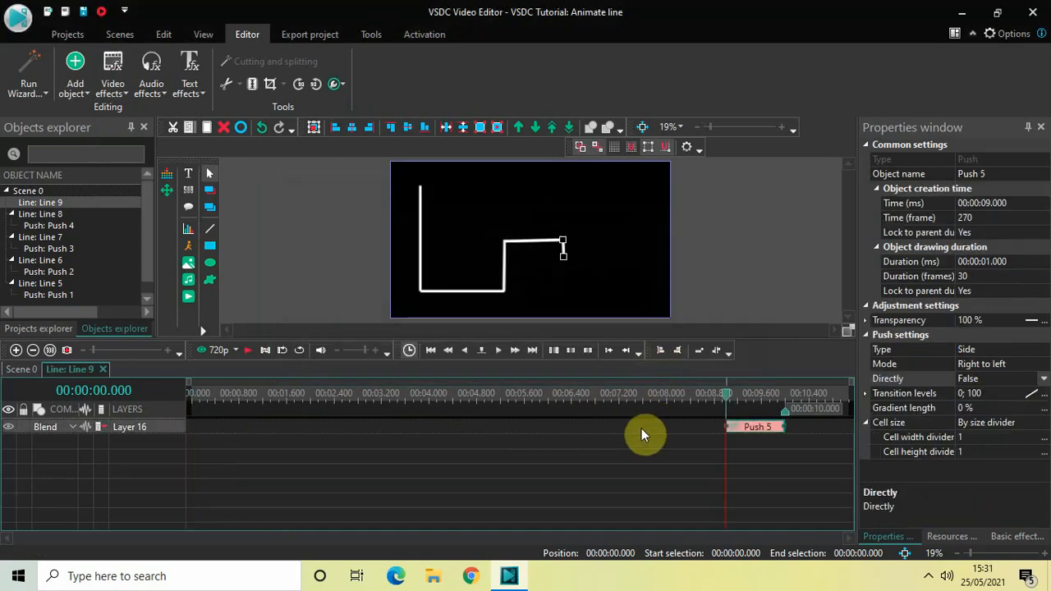
{"action": "left_click_drag", "start_coordinate": [756, 428], "coordinate": [488, 427]}
{"action": "left_click_drag", "start_coordinate": [380, 400], "coordinate": [186, 352]}
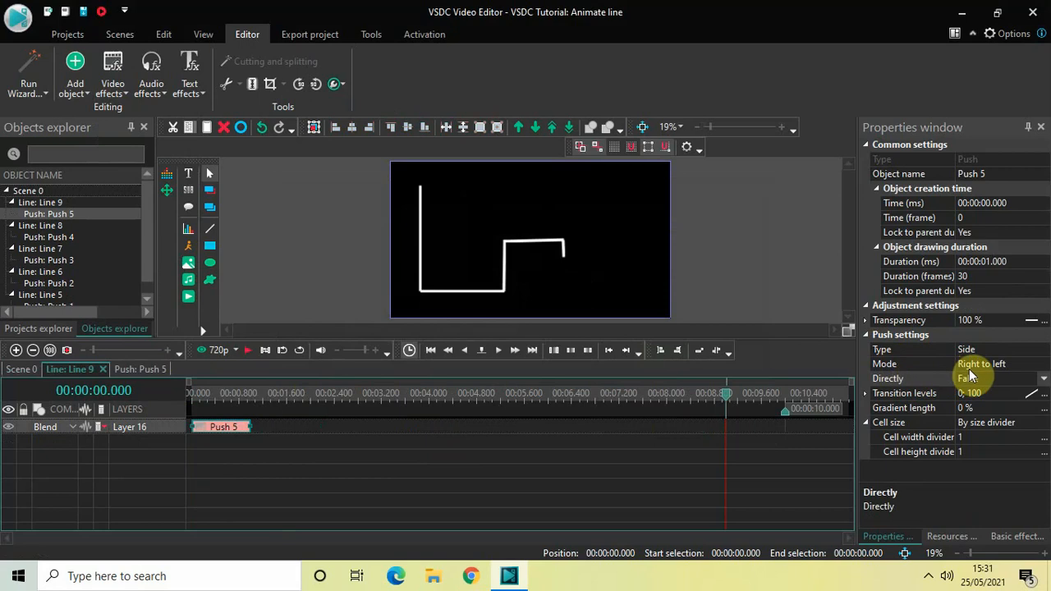
- Set Line 9's Push transition mode to Bottom to top and its Directly option to True, and preview it from the line's start
{"action": "left_click", "coordinate": [1045, 366]}
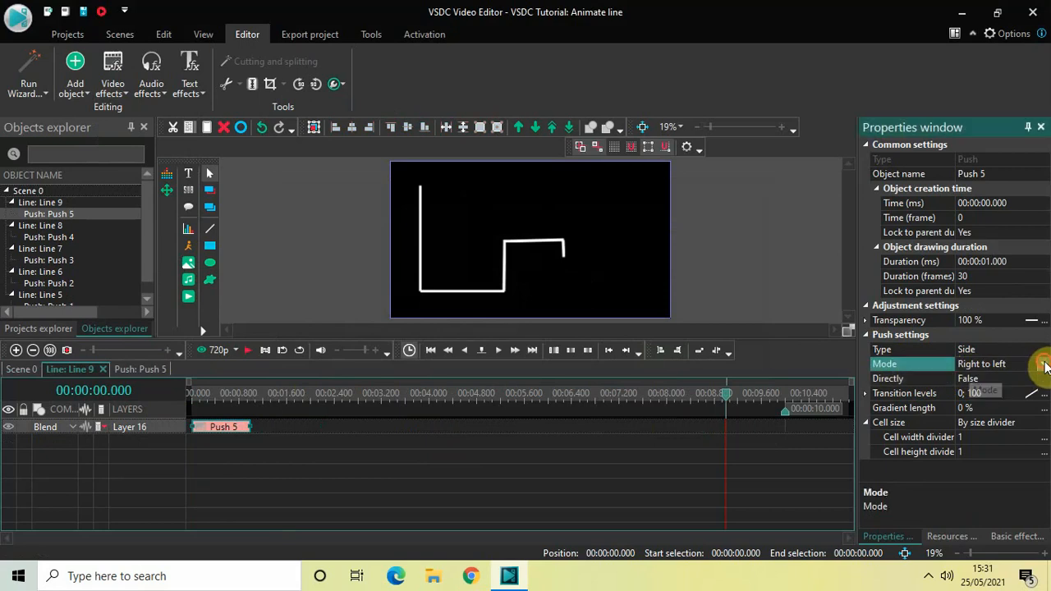
{"action": "left_click", "coordinate": [1045, 366]}
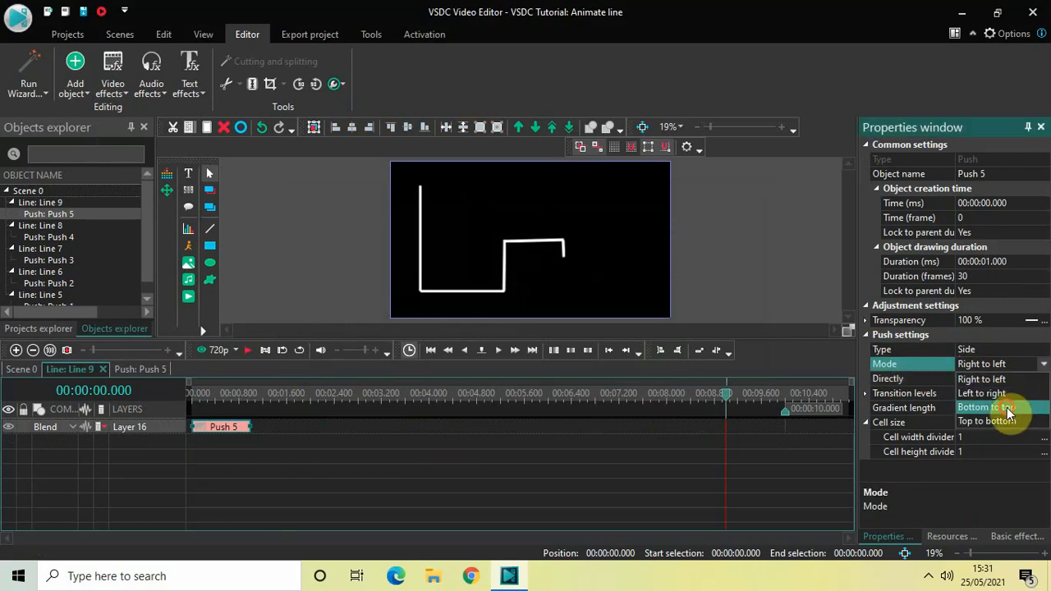
{"action": "left_click", "coordinate": [1009, 408]}
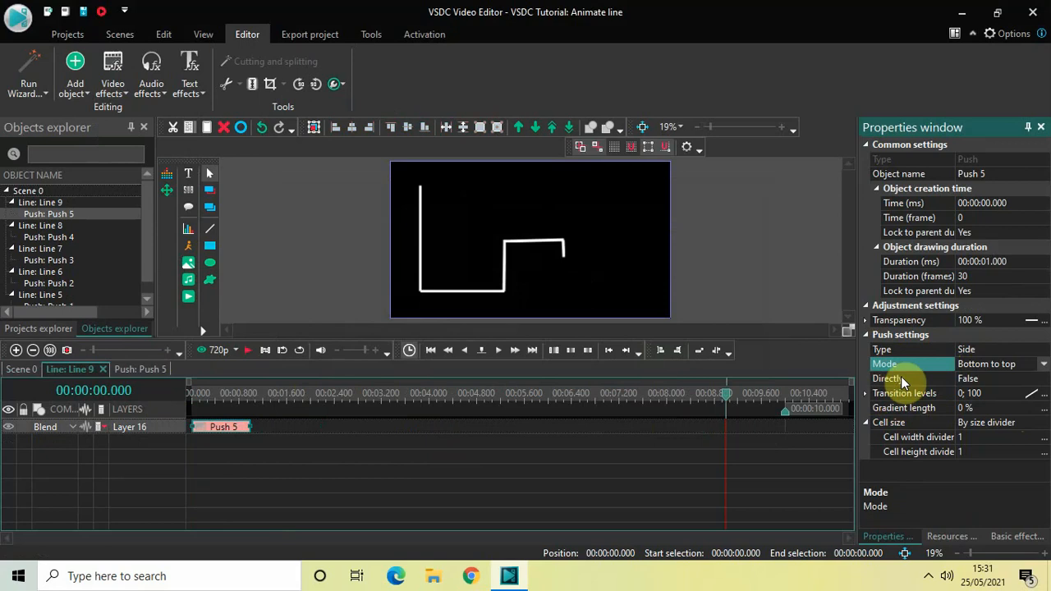
{"action": "left_click", "coordinate": [1001, 379]}
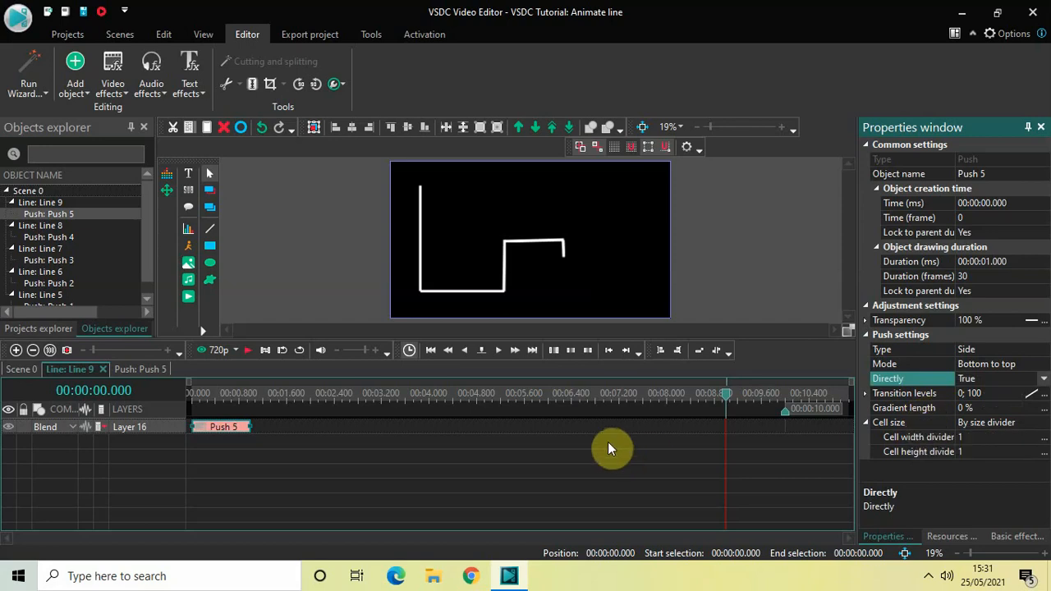
{"action": "left_click", "coordinate": [190, 400]}
{"action": "key", "text": "space"}
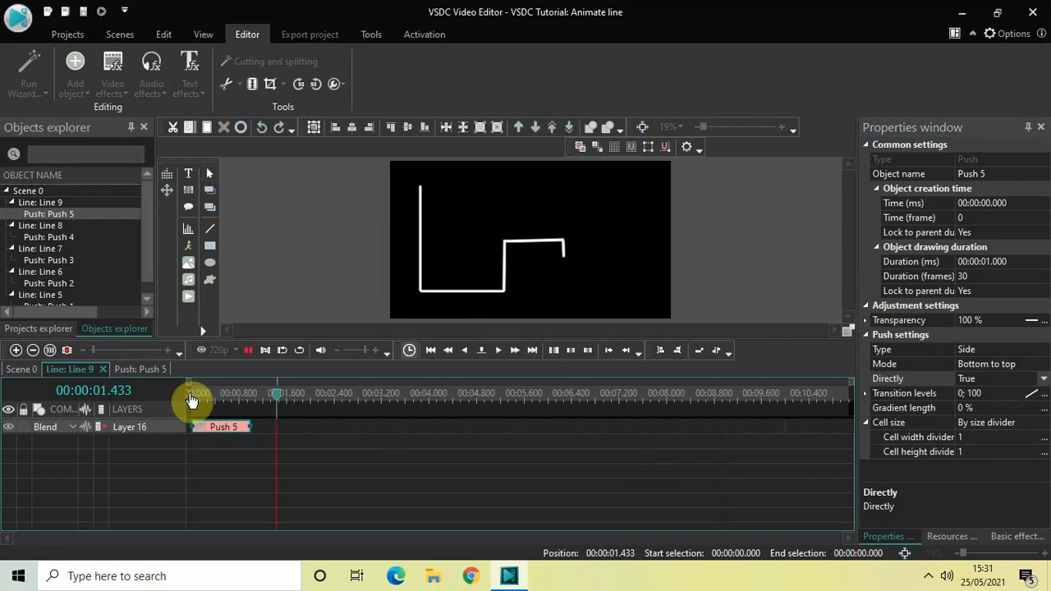
- Return to Scene 0 and play the complete five-line animation twice from 00:00:00.000
{"action": "left_click", "coordinate": [33, 371]}
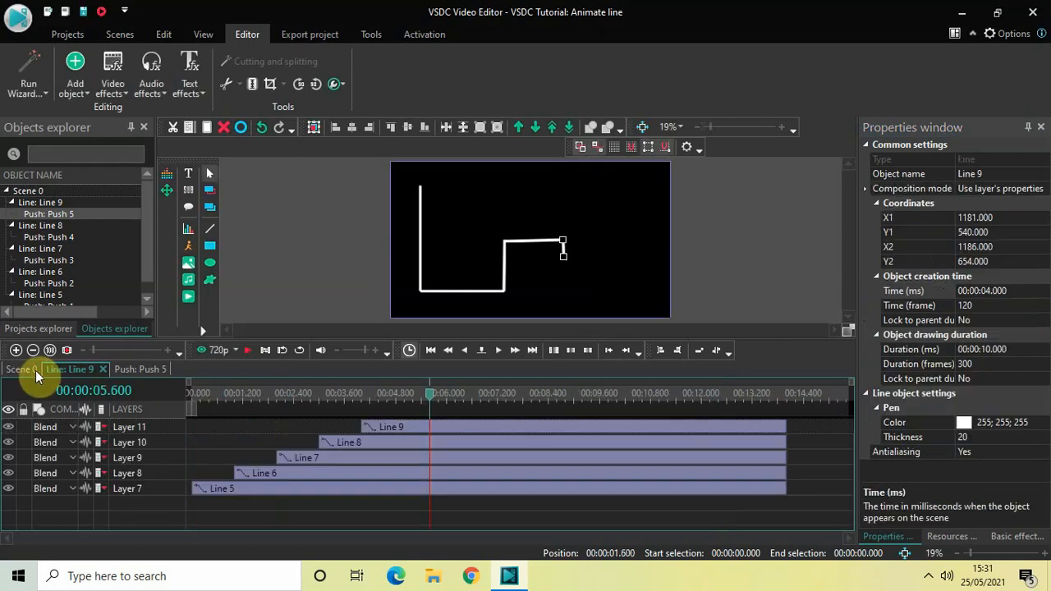
{"action": "left_click", "coordinate": [188, 391]}
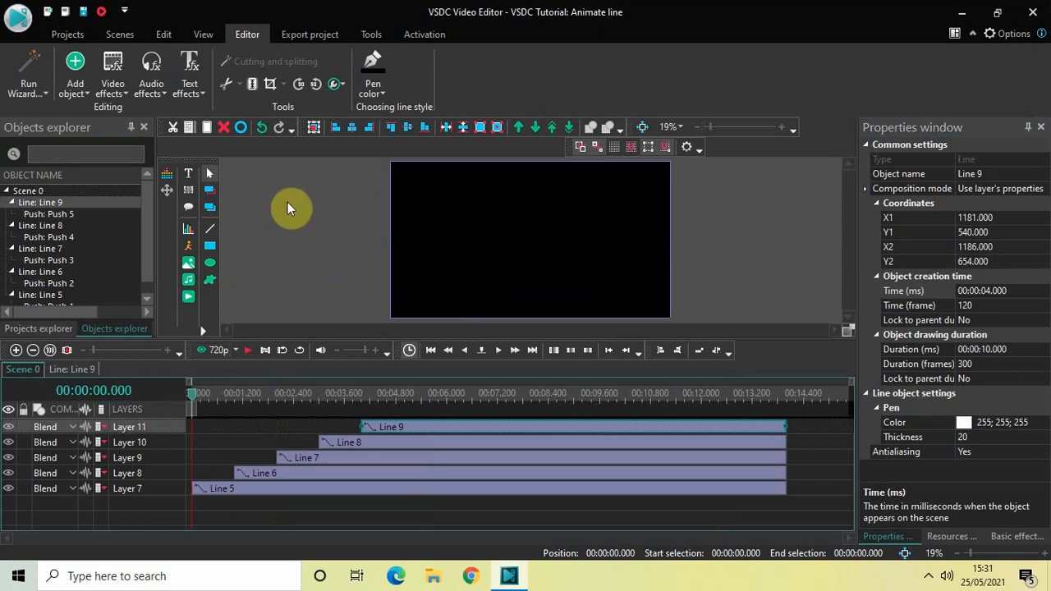
{"action": "key", "text": "space"}
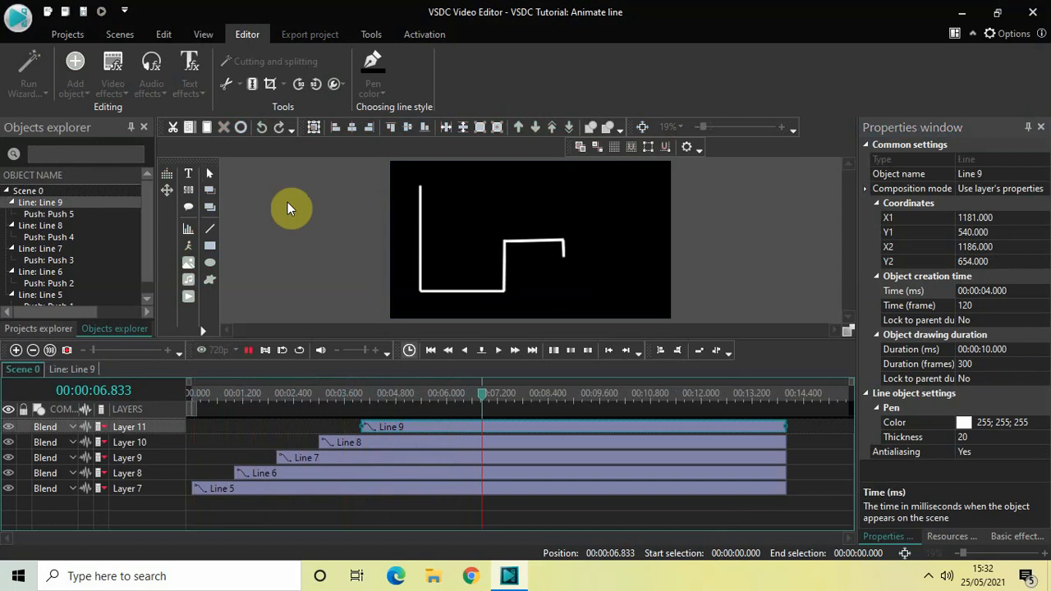
{"action": "key", "text": "space"}
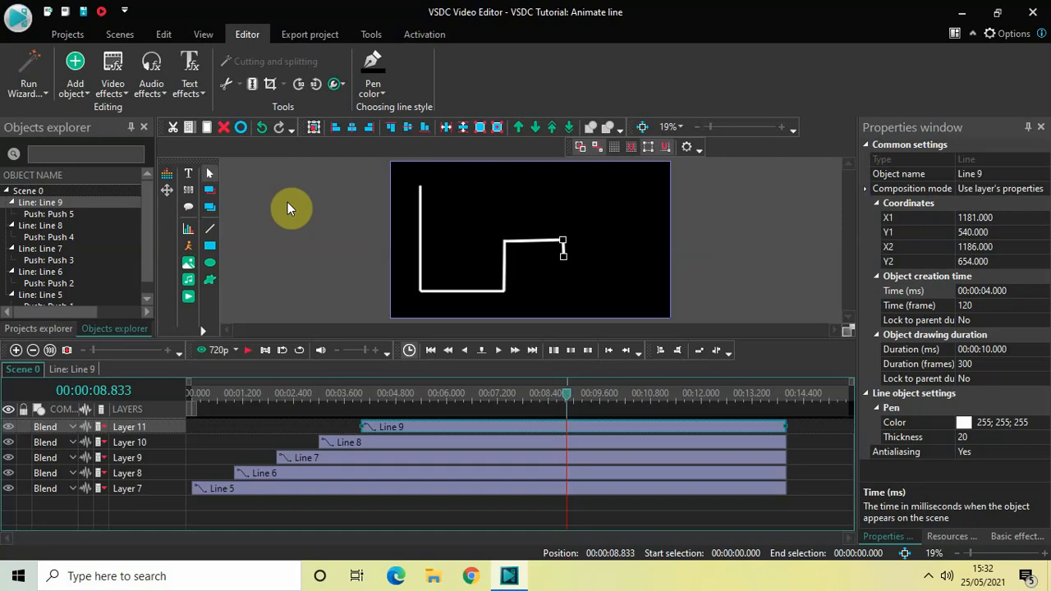
{"action": "left_click", "coordinate": [188, 391]}
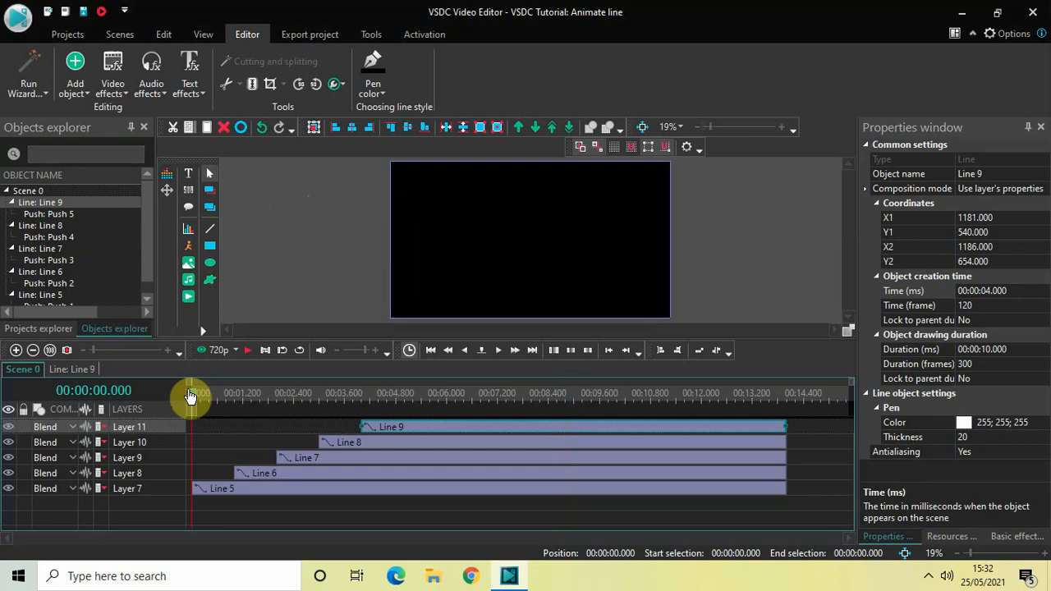
{"action": "key", "text": "space"}
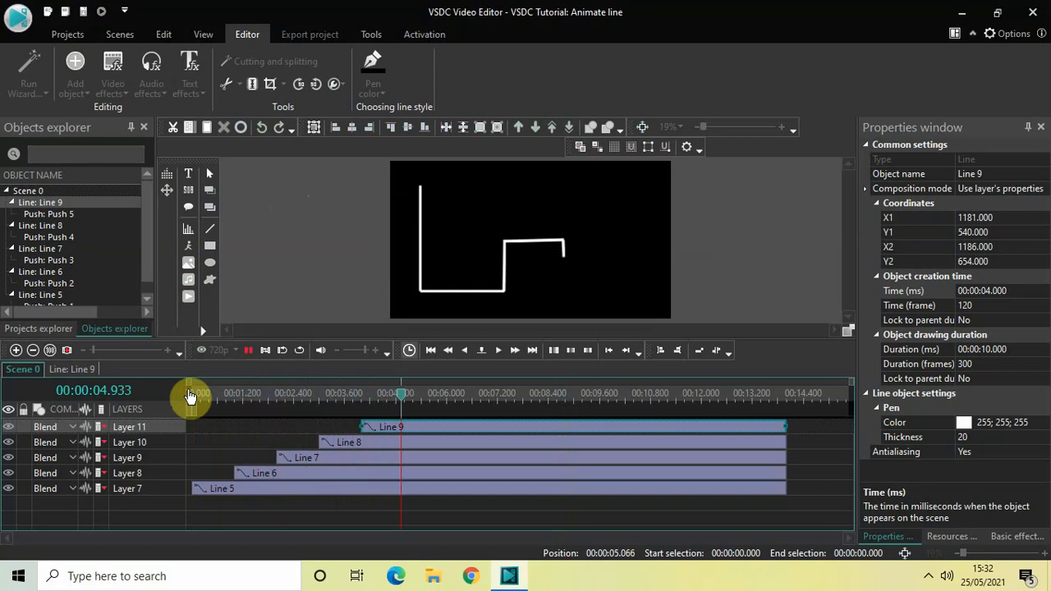
{"action": "key", "text": "space"}
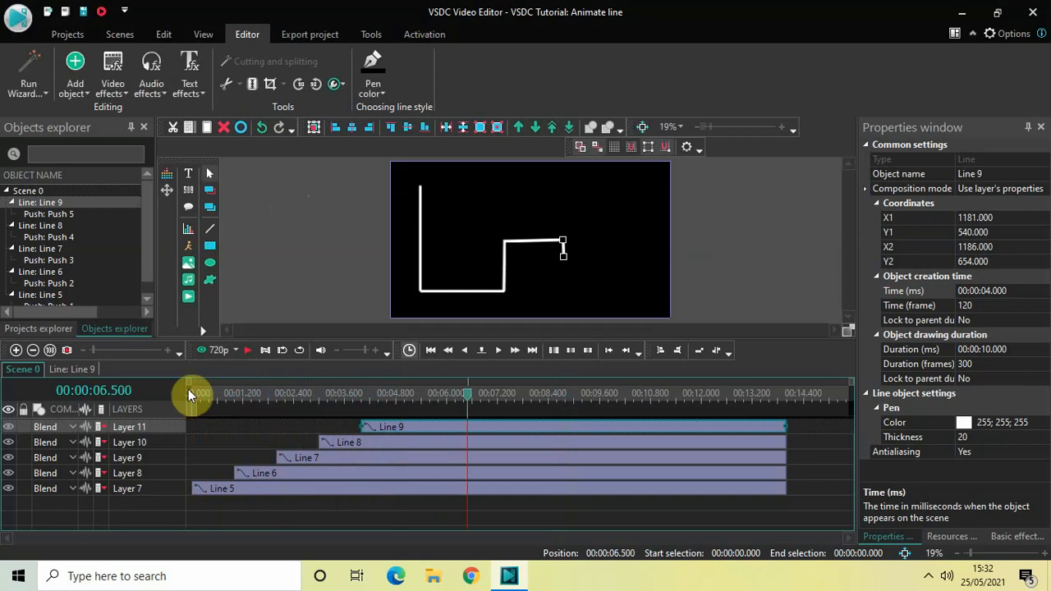